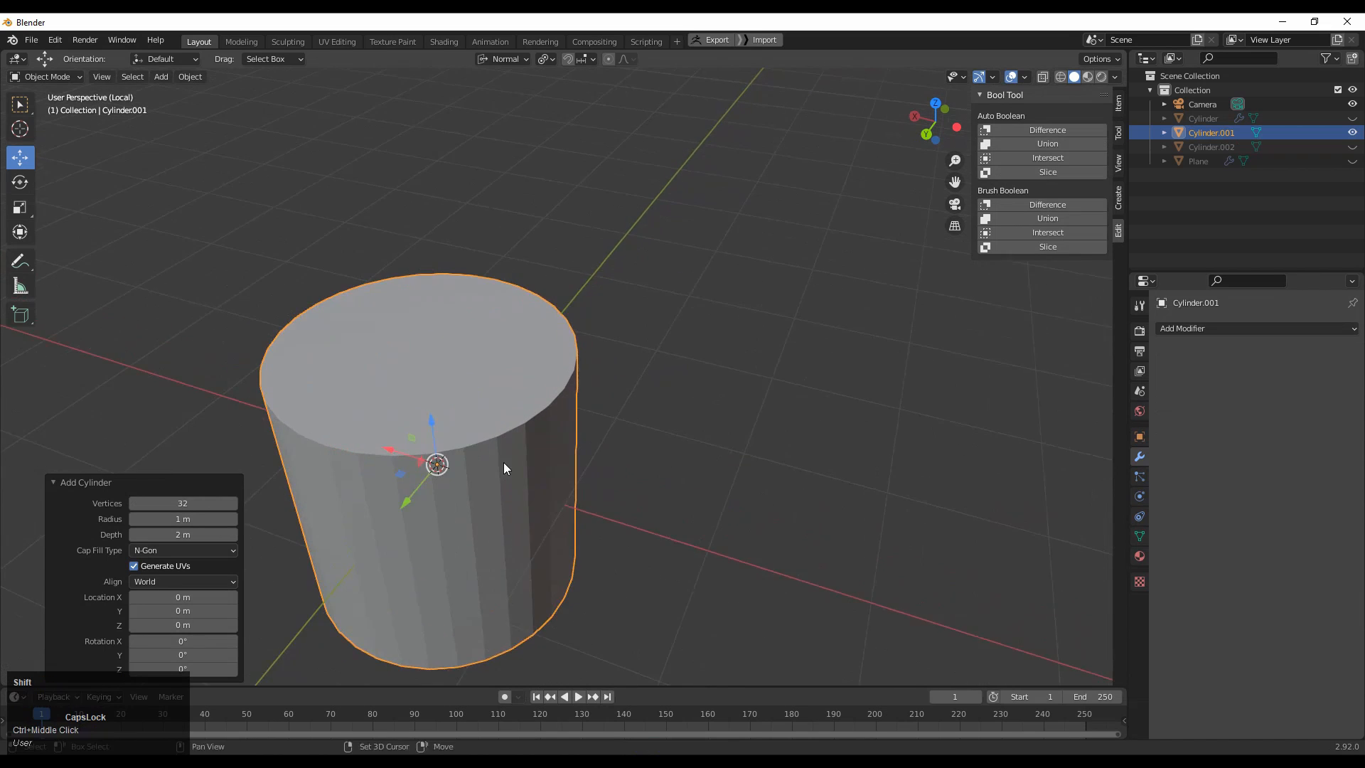
- Delete the existing cylinder from the scene
scroll(585, 424, down, 5)
key(x)
middle_drag(597, 587, 509, 498)
click(557, 526)
- Add a new cylinder mesh to the scene
middle_drag(531, 431, 657, 420)
key(shift+a)
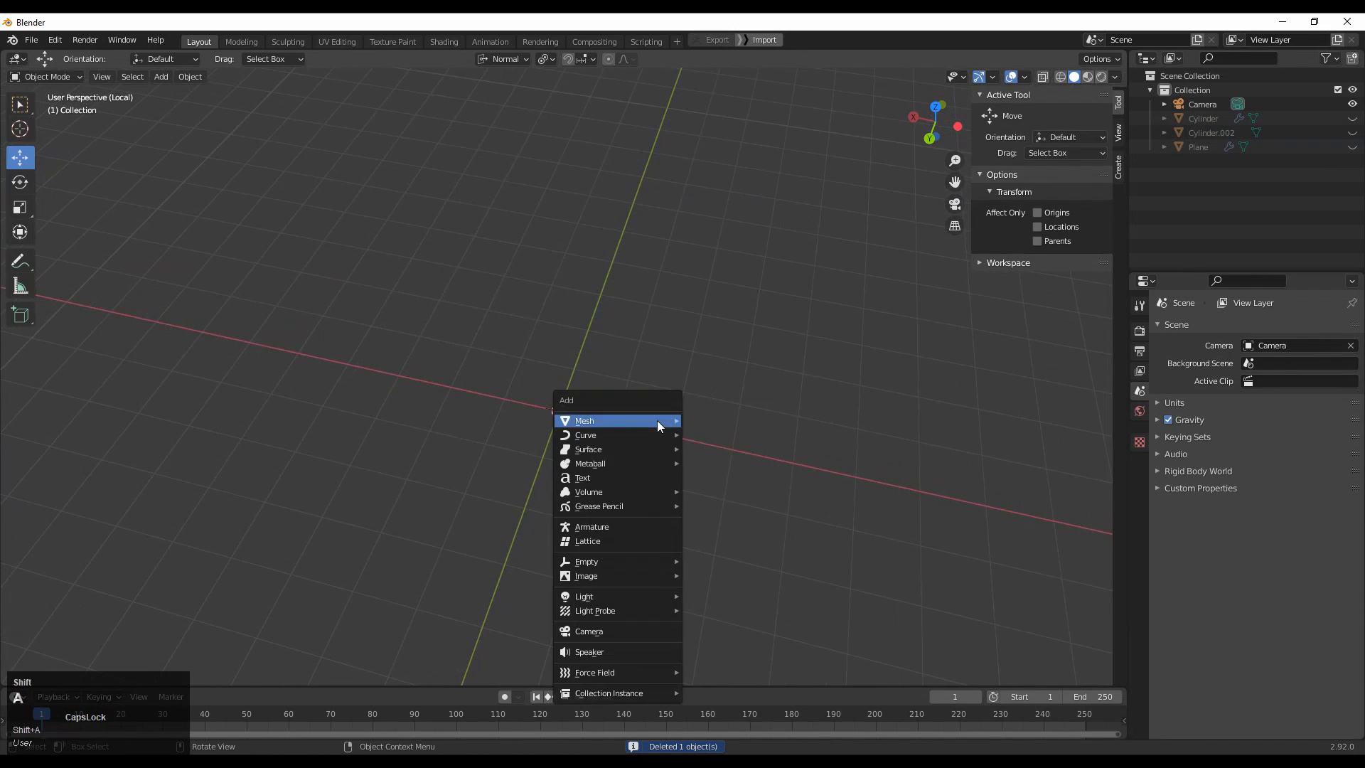
mouse_move(657, 420)
click(708, 493)
middle_drag(708, 493, 682, 400)
- Bevel the cylinder's top edge loop with 5 segments and a width of about 0.42 m
key(Tab)
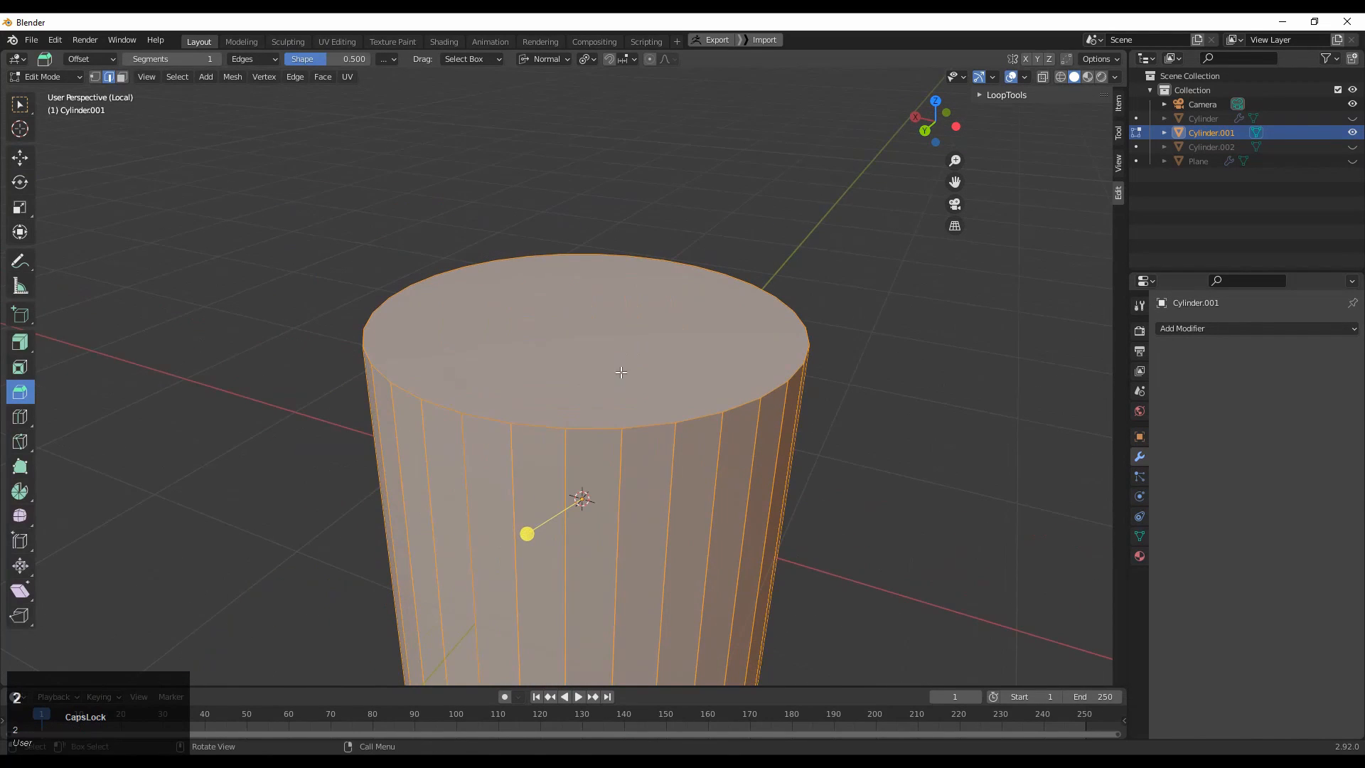
alt+click(591, 417)
drag(585, 244, 386, 329)
drag(206, 454, 172, 454)
click(234, 469)
click(234, 469)
click(234, 469)
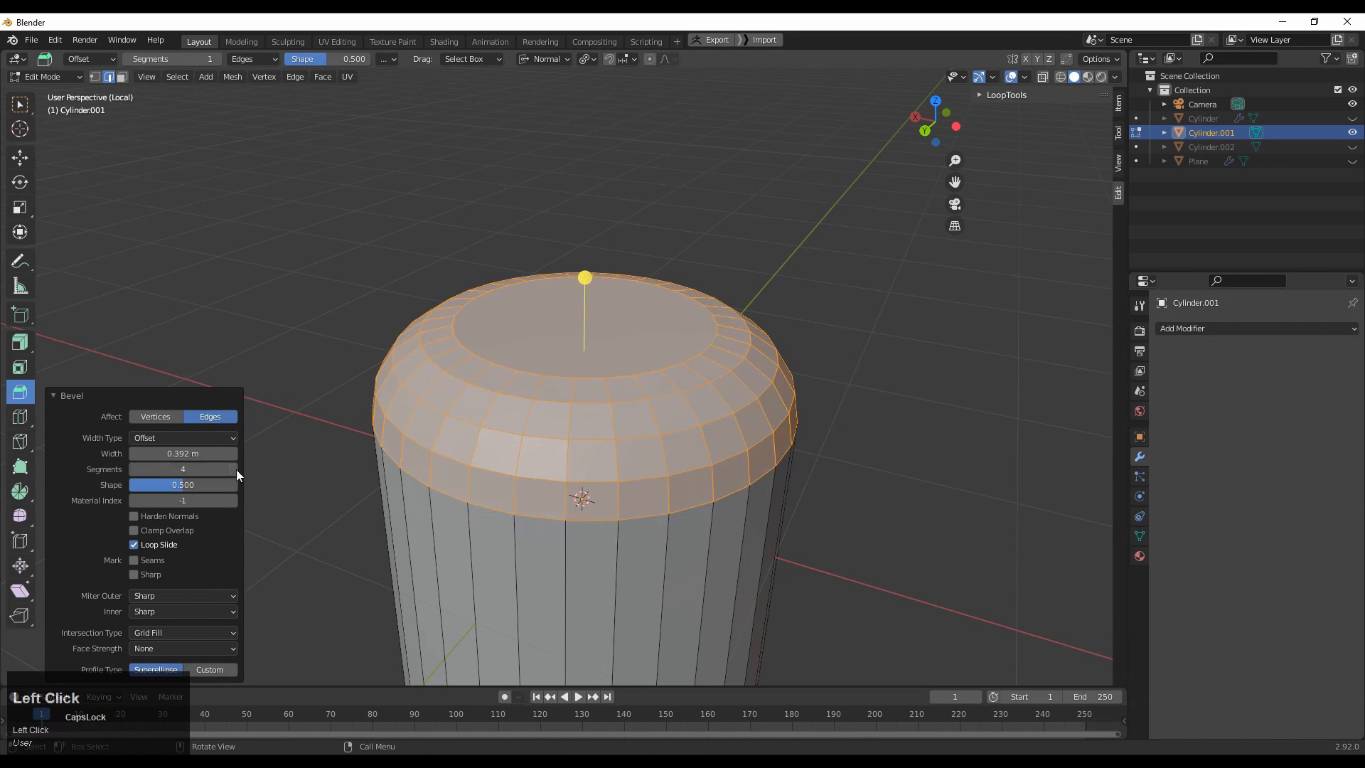
click(234, 469)
middle_drag(581, 537, 550, 436)
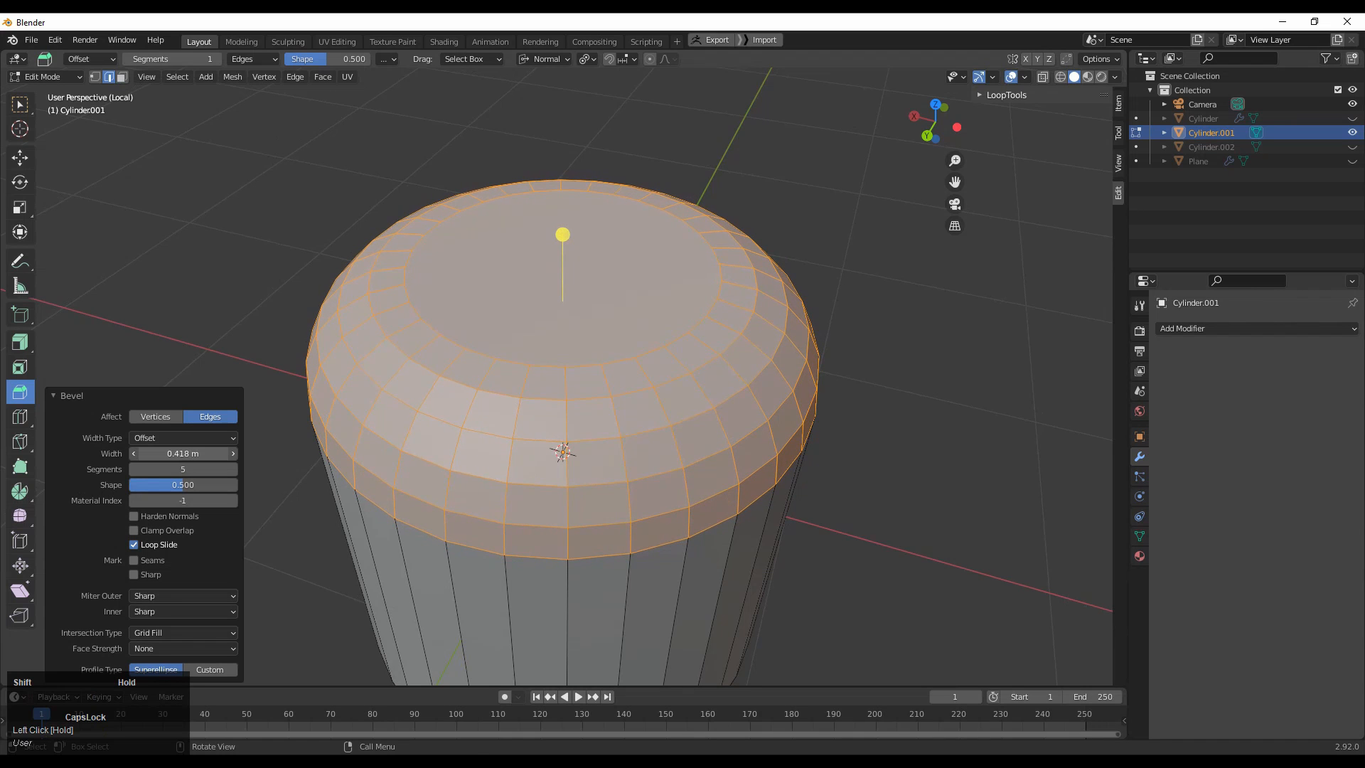
ctrl+middle_drag(498, 444, 557, 418)
- Select evenly spaced four-face groups around the bevelled rim and inset them by about 0.037 m
key(3)
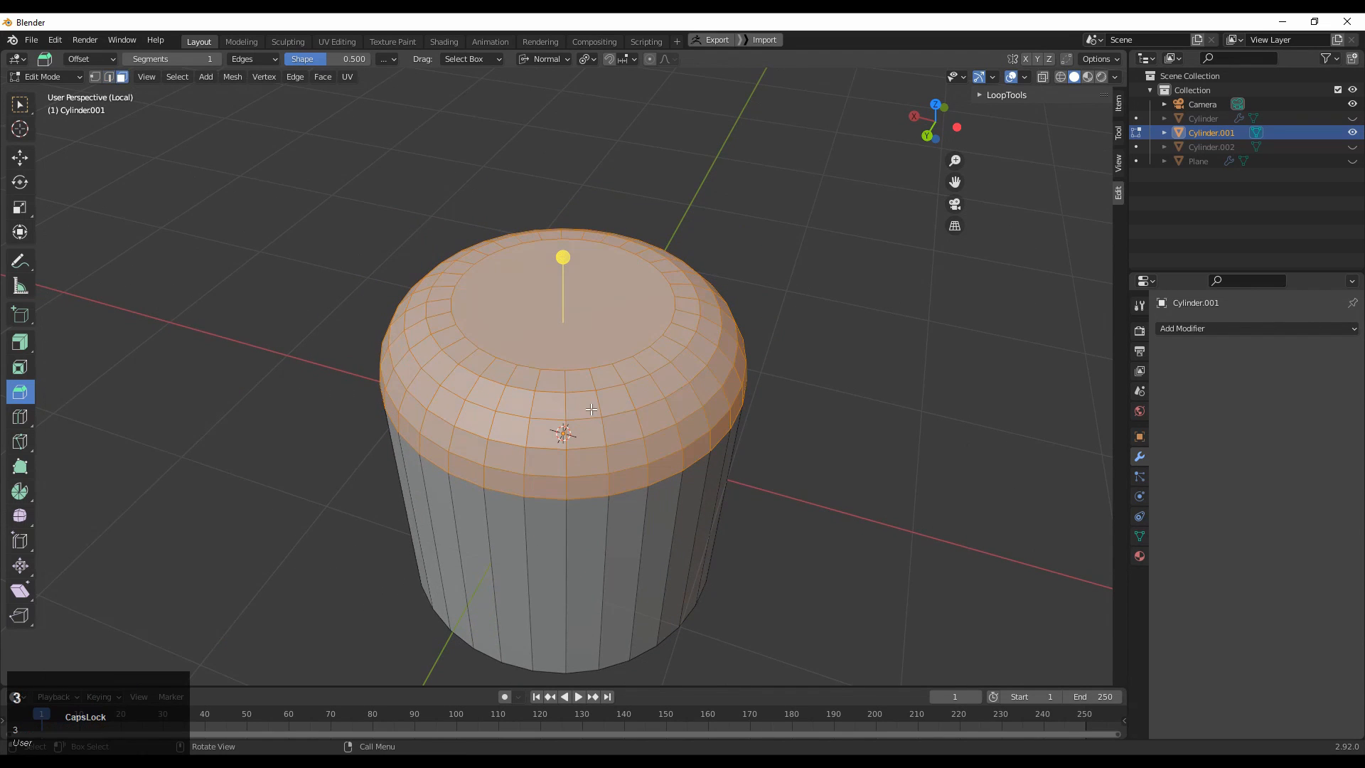
drag(553, 433, 554, 433)
middle_drag(555, 434, 627, 567)
scroll(561, 446, up, 2)
mouse_move(604, 416)
middle_down()
mouse_move(617, 449)
mouse_move(625, 428)
middle_up()
key(i)
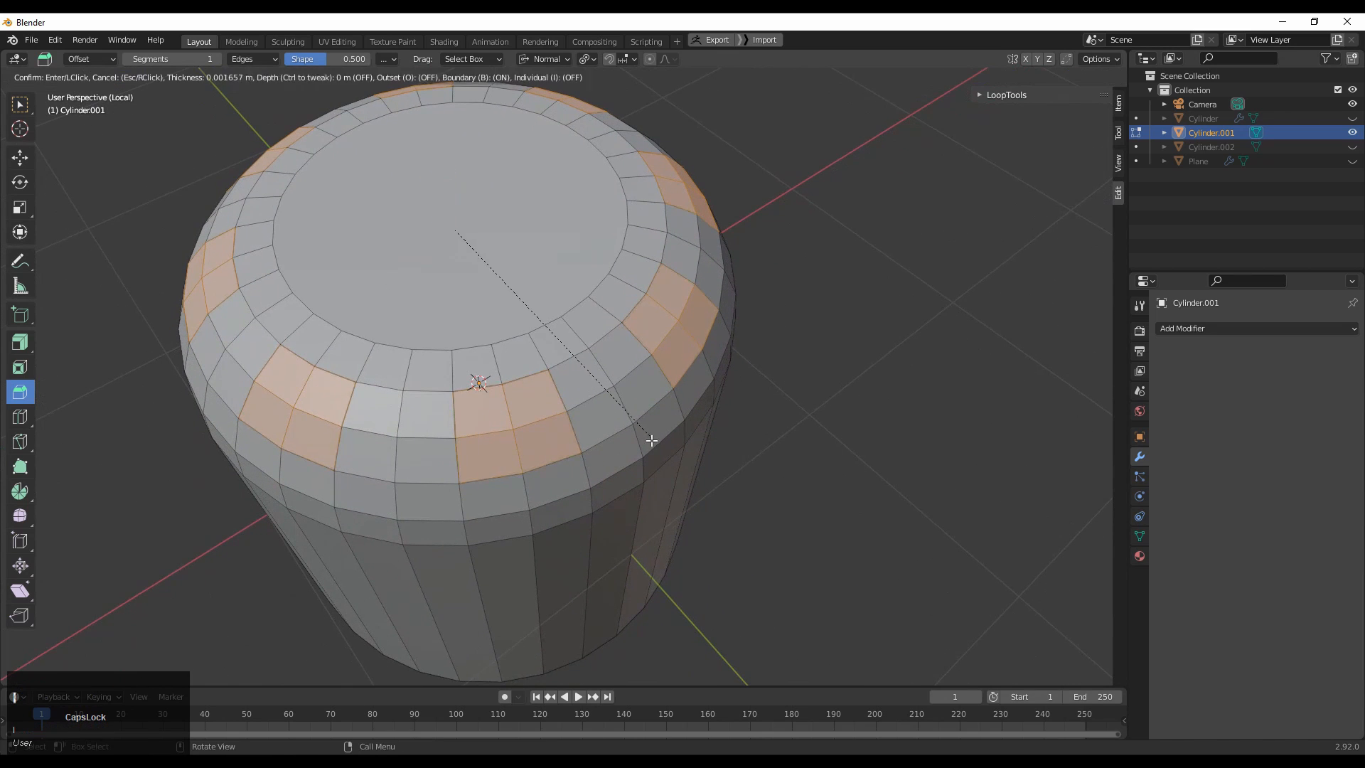
click(648, 438)
- Round the inset face groups with LoopTools Circle and scale each to 0.7 about its individual origin
right_click(505, 348)
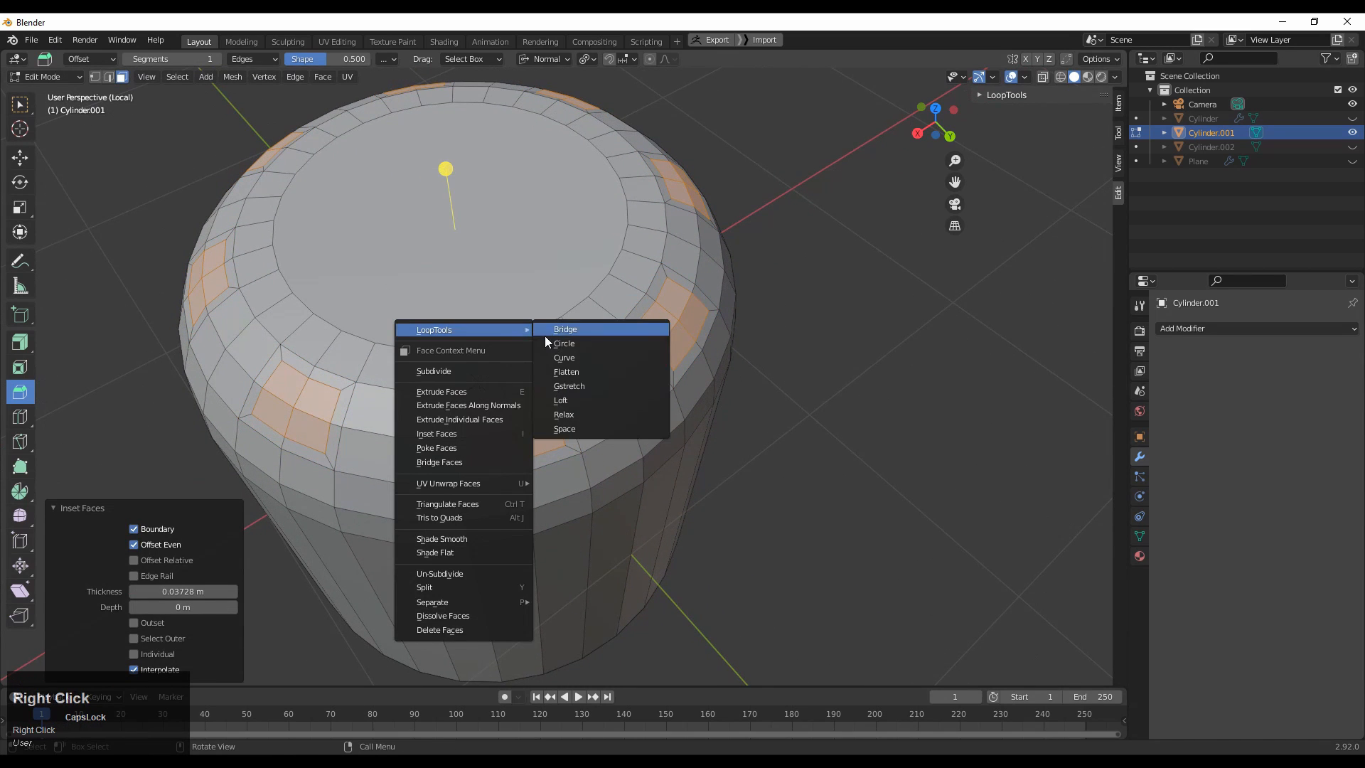
click(561, 344)
shift+middle_drag(678, 444, 694, 457)
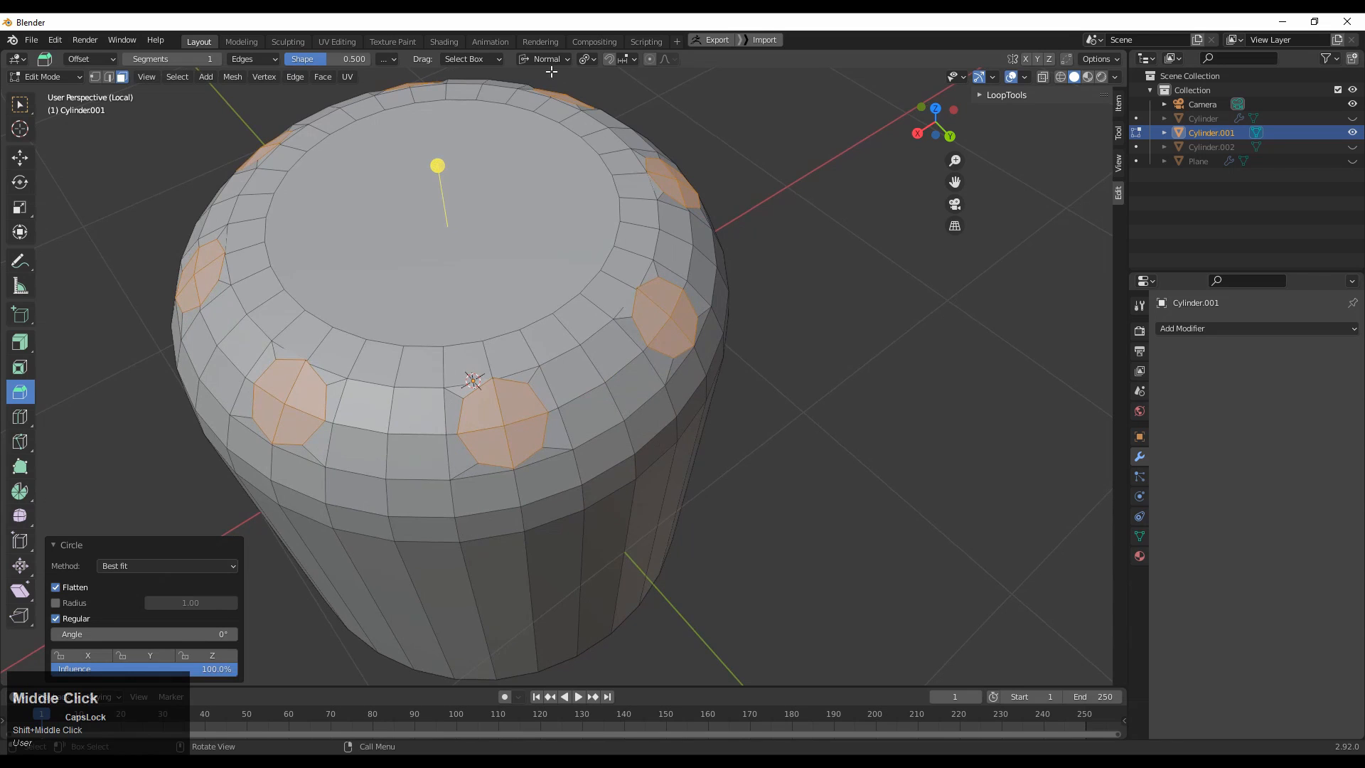
click(589, 59)
click(608, 106)
key(s)
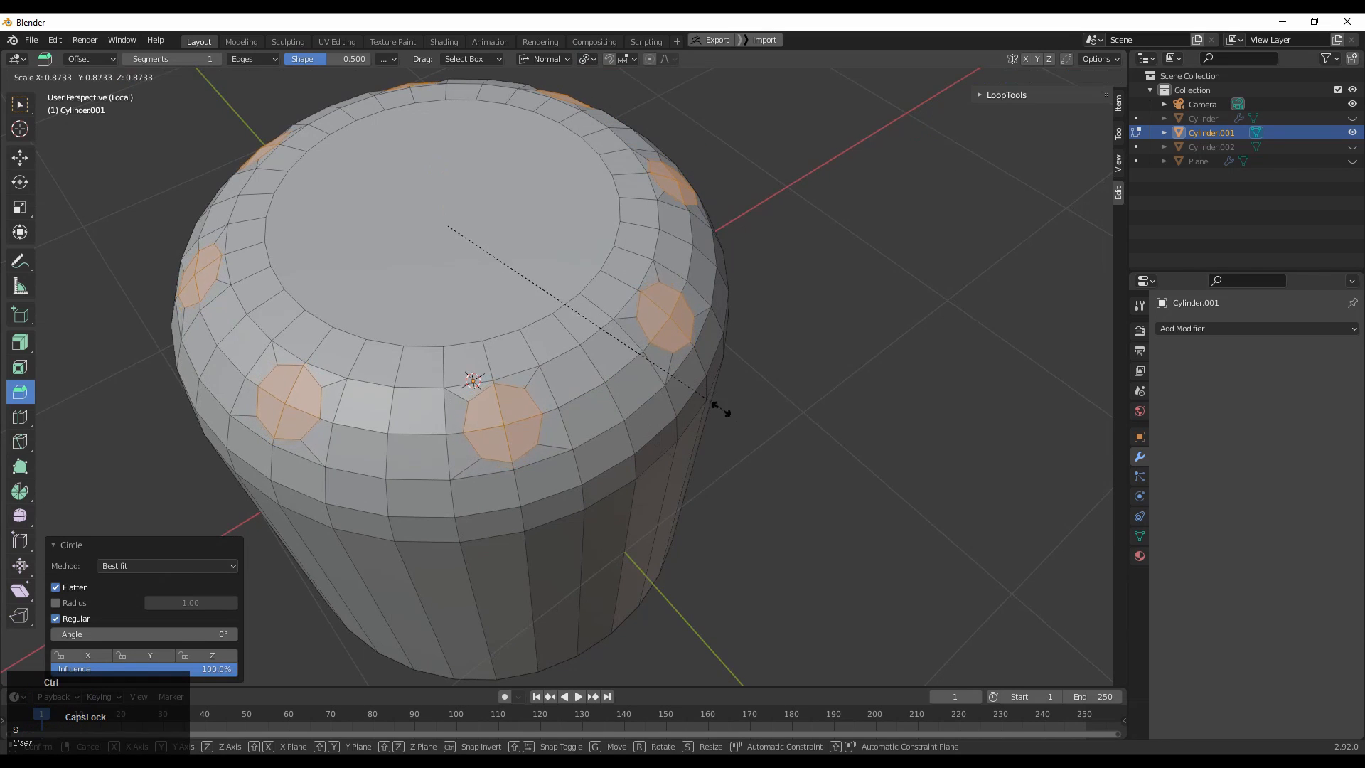
ctrl+click(677, 387)
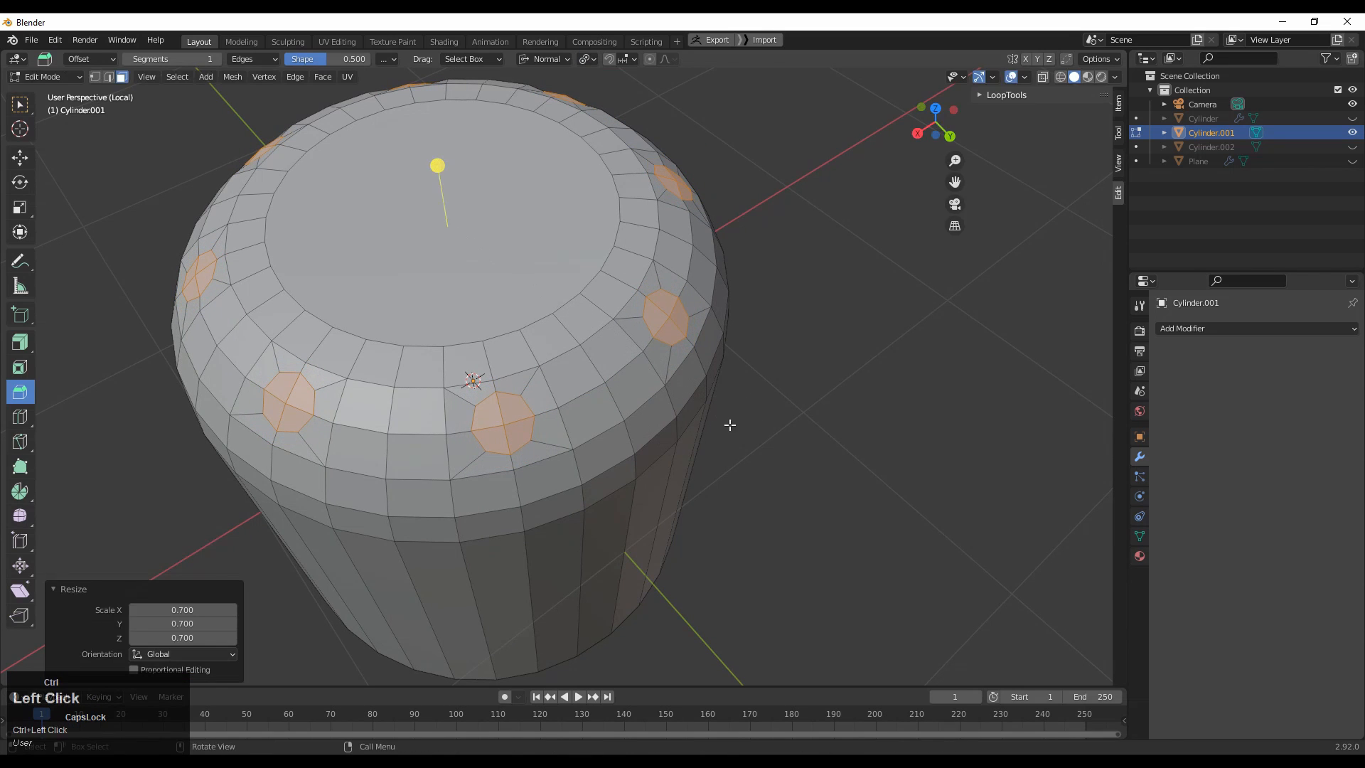
- Inset the circular face groups on the rim by about 0.007 m
key(i)
shift+click(819, 450)
middle_drag(590, 405, 568, 330)
shift+middle_drag(597, 377, 610, 523)
ctrl+middle_drag(610, 523, 601, 355)
shift+middle_drag(497, 313, 599, 384)
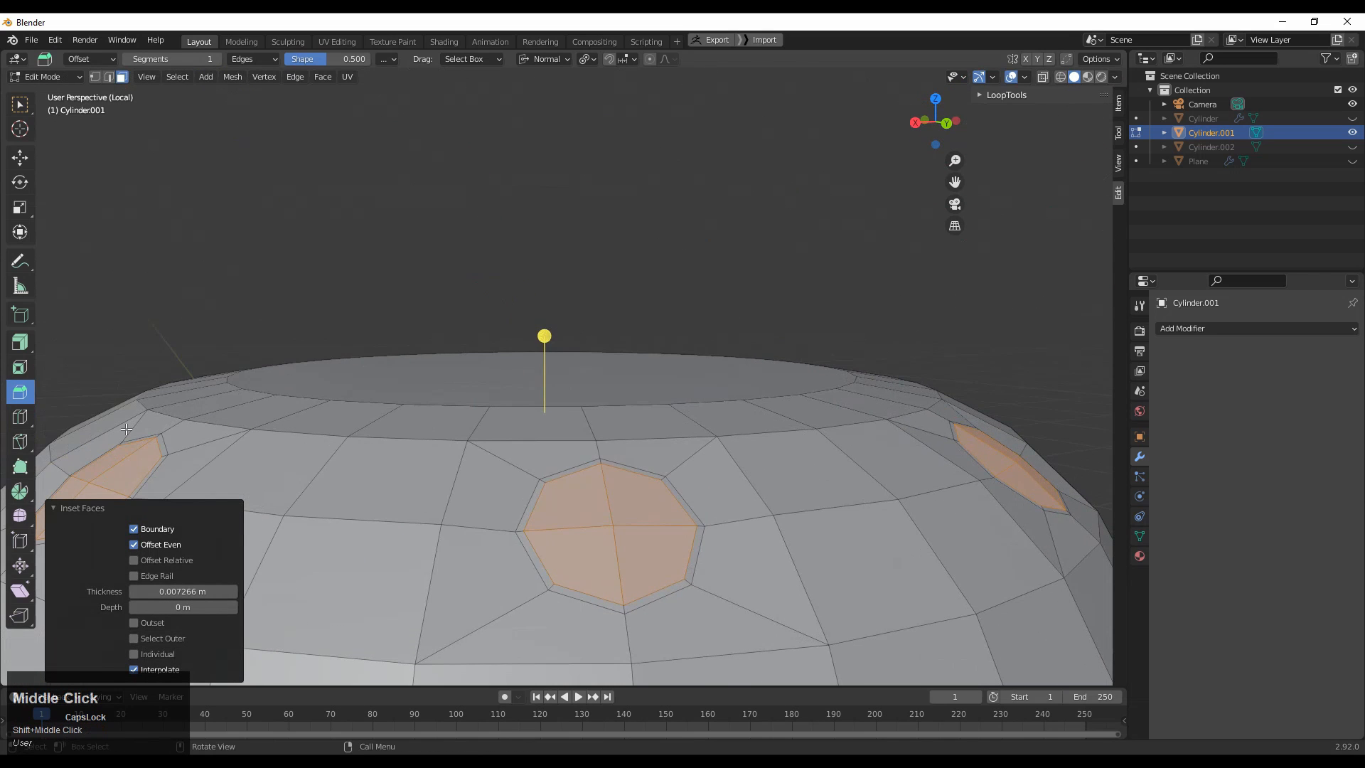
click(20, 343)
drag(544, 336, 551, 360)
middle_drag(565, 398, 612, 498)
shift+middle_drag(569, 483, 533, 327)
key(ctrl+z)
shift+middle_drag(547, 334, 625, 403)
- Extrude the circular face groups and move them down about 0.37 m along the global Z axis to form holes
key(e)
right_click(712, 237)
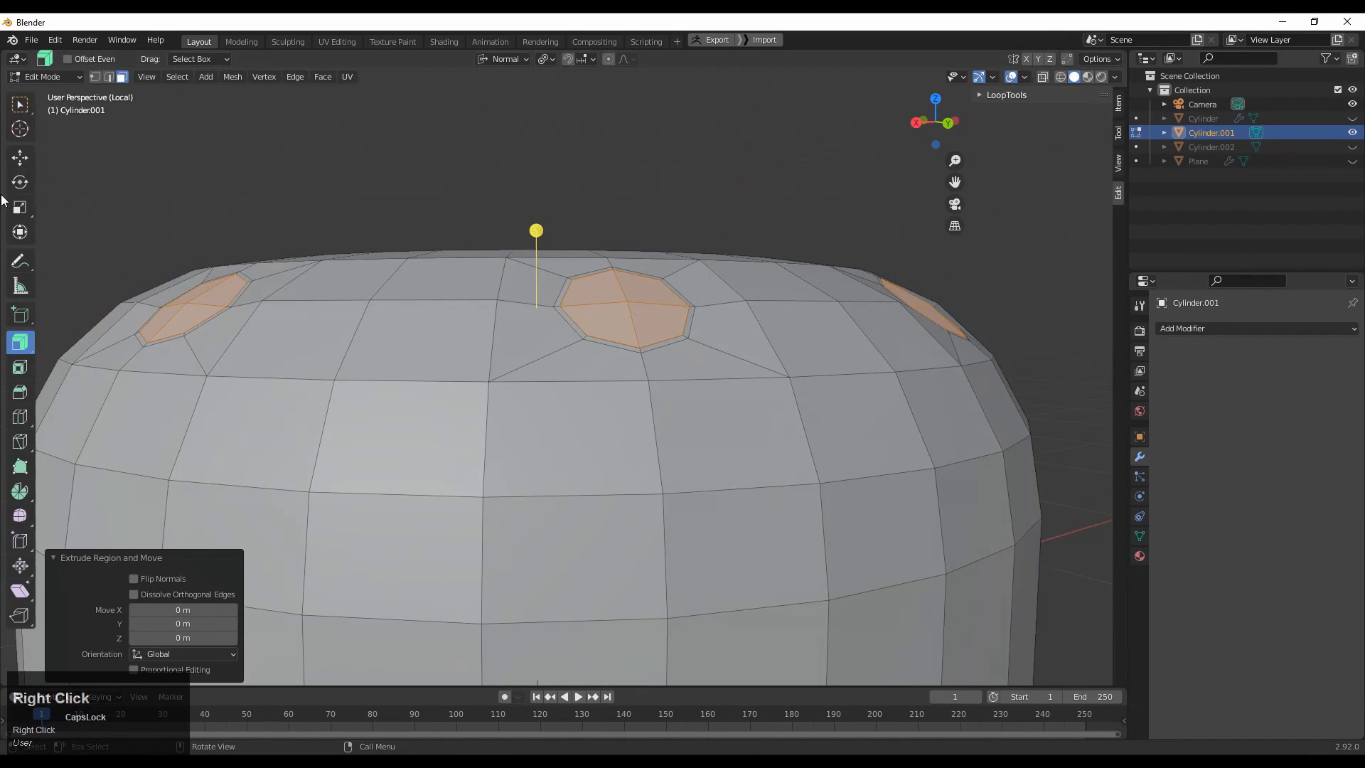
click(20, 158)
drag(538, 250, 579, 426)
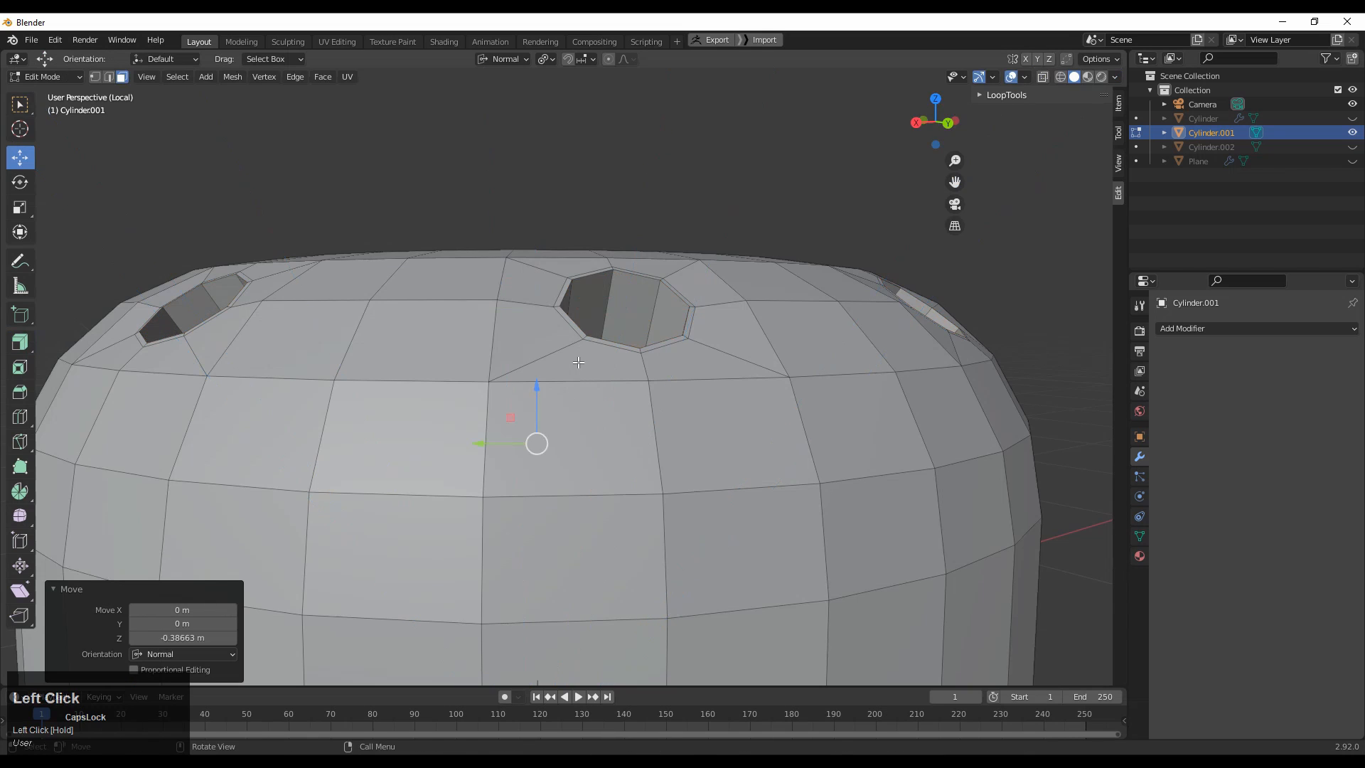
middle_drag(579, 426, 476, 296)
key(ctrl+z)
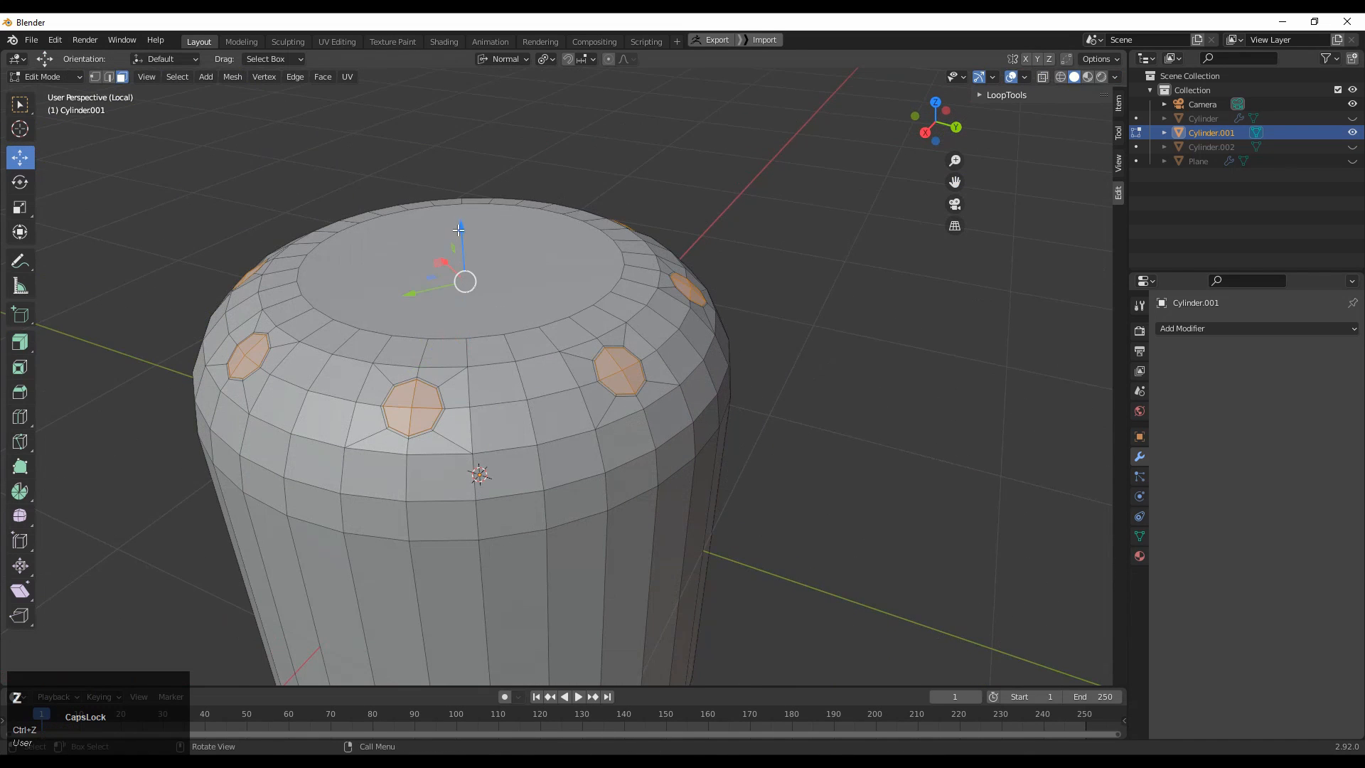
mouse_move(458, 230)
mouse_down()
mouse_move(477, 290)
mouse_move(470, 221)
mouse_up()
click(517, 61)
click(462, 103)
middle_drag(470, 221, 781, 175)
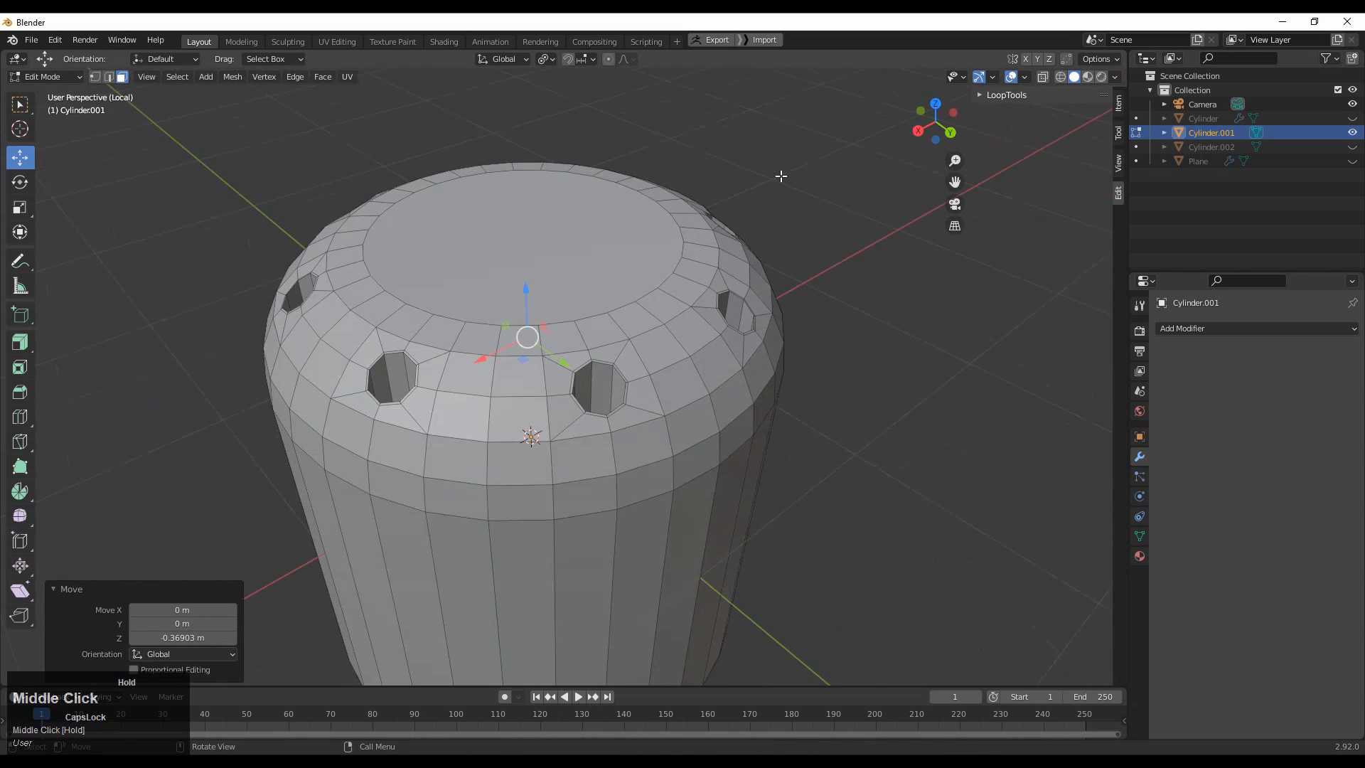
- Raise the hole bottoms slightly and flatten them with a Z scale of 0, working see-through in back view
click(949, 132)
click(1043, 76)
shift+middle_drag(618, 416, 616, 386)
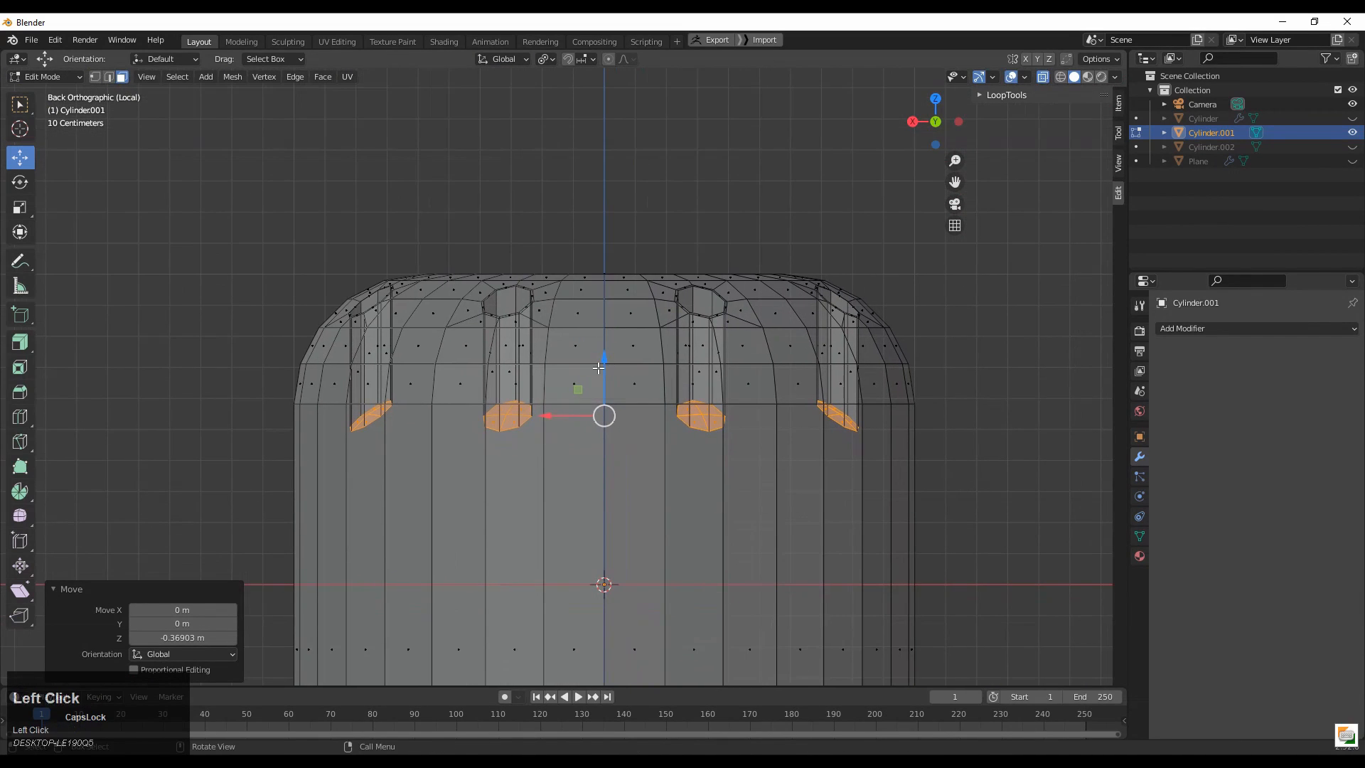
mouse_move(598, 368)
mouse_down()
mouse_move(599, 336)
mouse_move(602, 363)
mouse_up()
key(0)
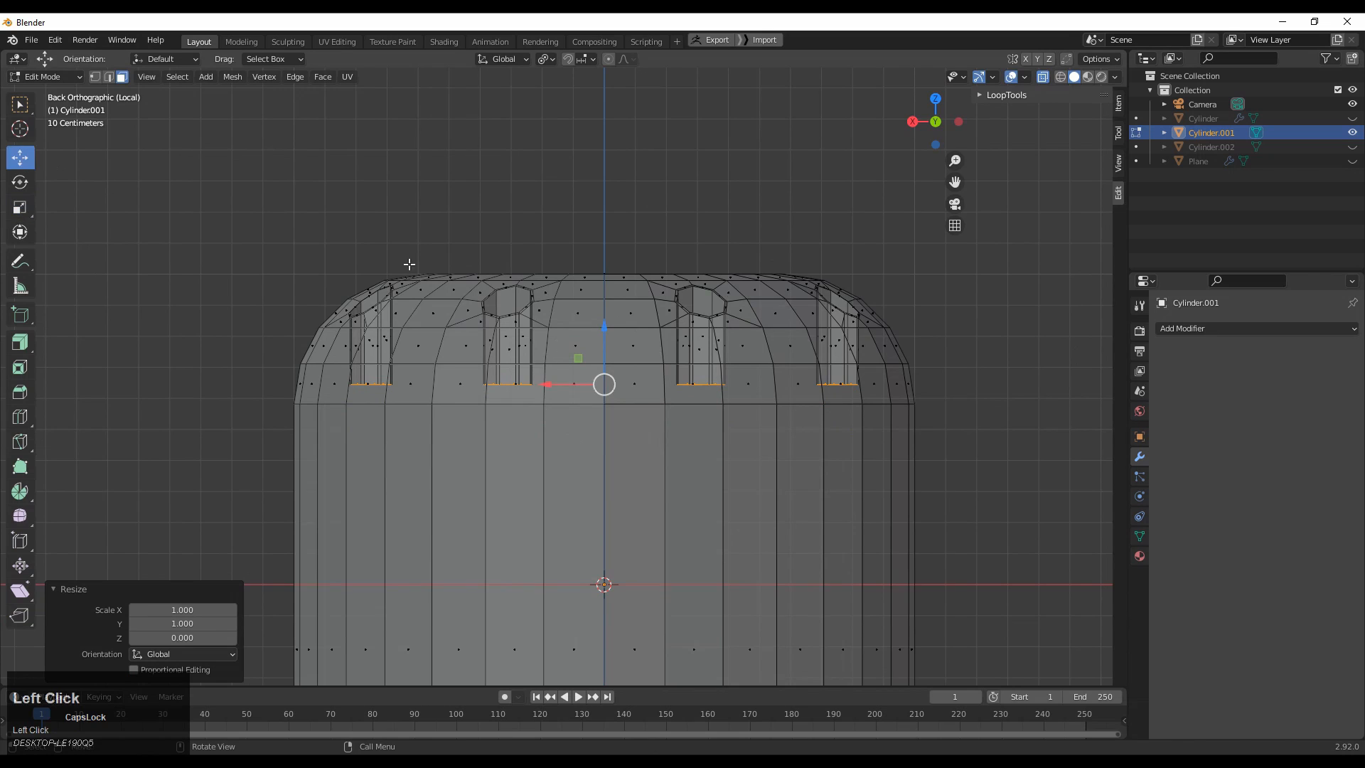
click(1043, 78)
- Inset the flattened faces at the bottoms of the rim holes
middle_drag(749, 204, 644, 341)
shift+middle_drag(643, 341, 817, 565)
scroll(600, 208, up, 4)
key(i)
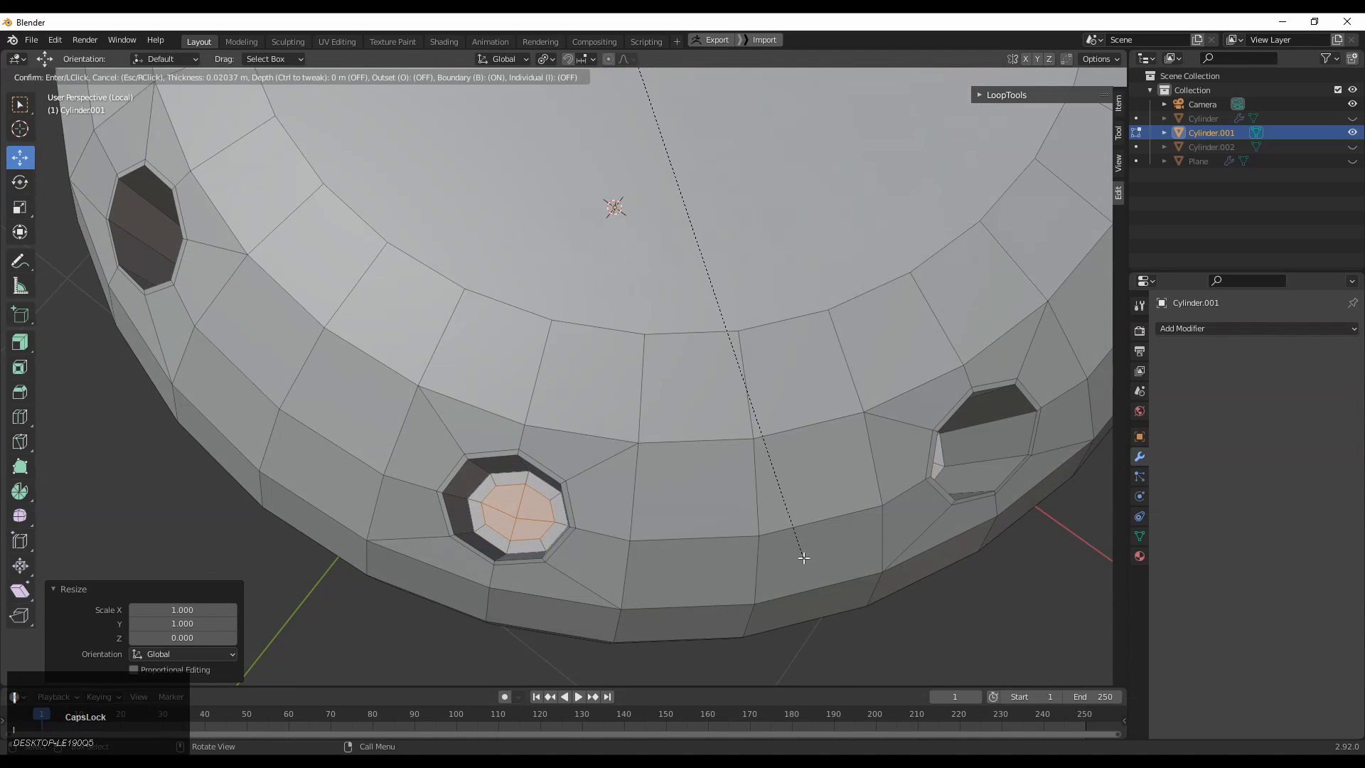
click(889, 618)
- Round the inset hole-bottom faces with LoopTools Circle
middle_drag(664, 567, 591, 423)
right_click(591, 423)
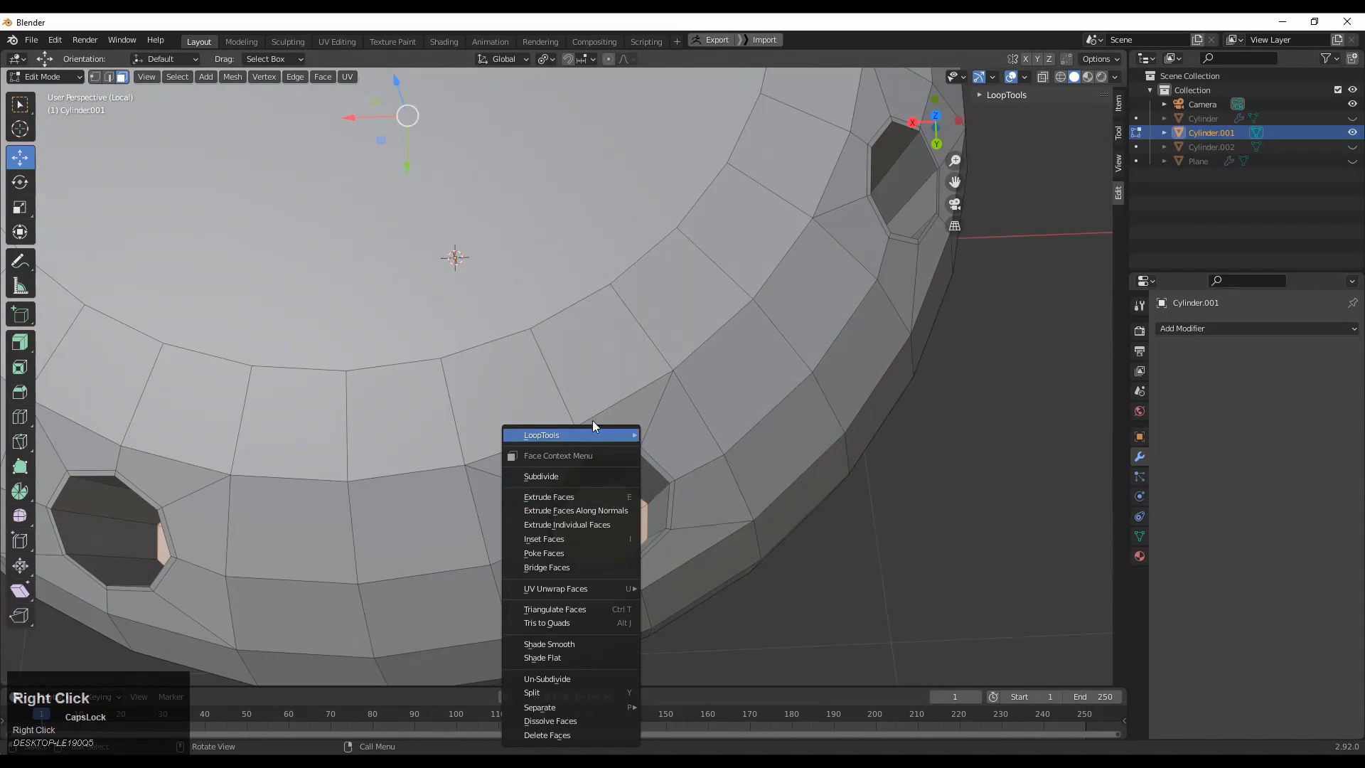
mouse_move(612, 428)
click(664, 457)
- Inset the rounded hole-bottom faces by about 0.007 m
middle_drag(663, 449, 710, 511)
key(i)
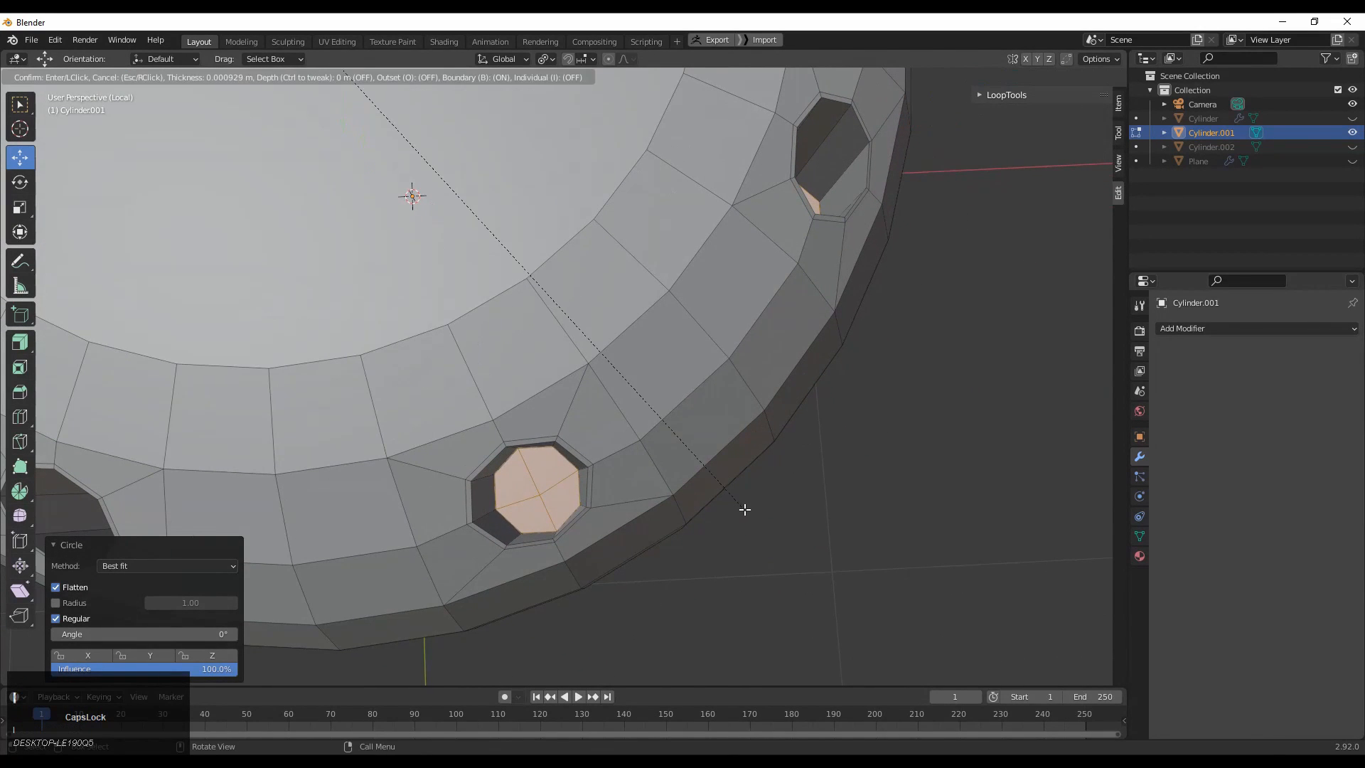
click(802, 547)
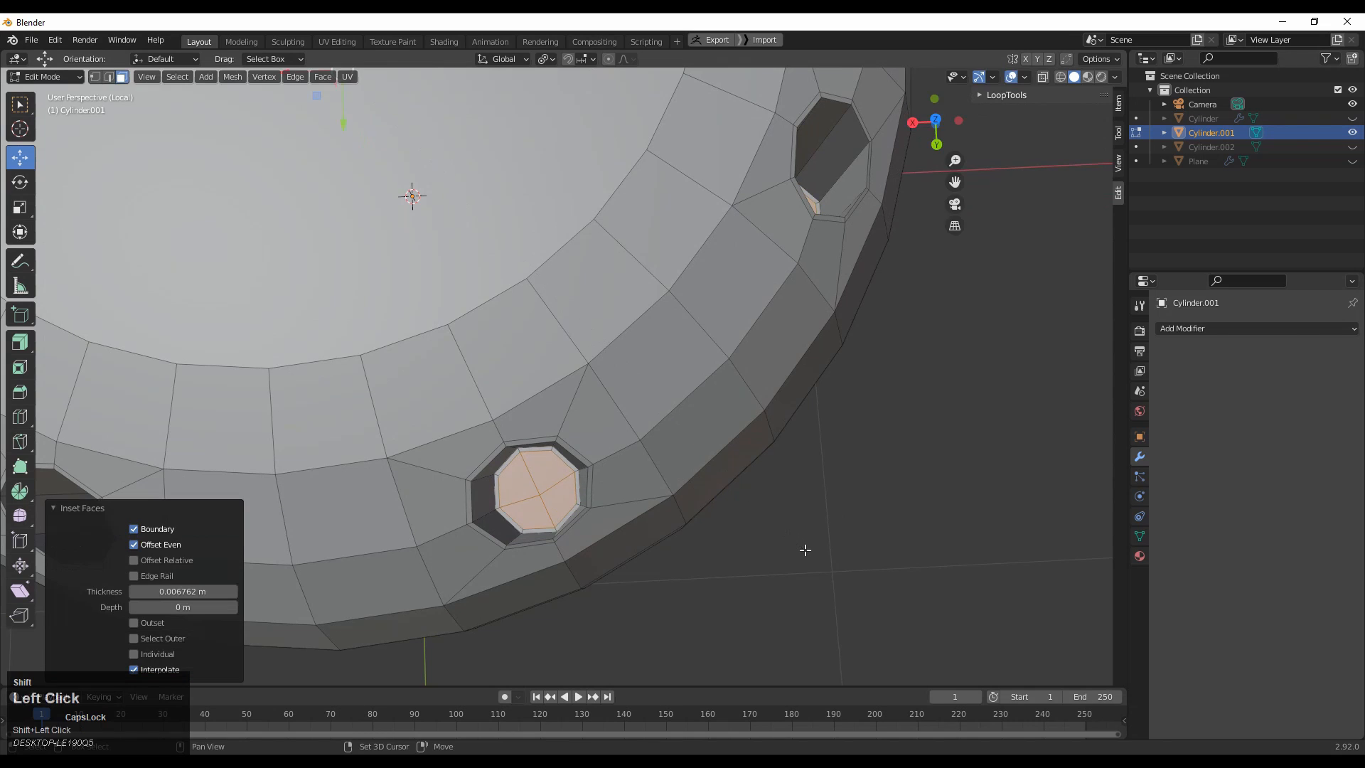
middle_drag(804, 552, 683, 420)
click(580, 425)
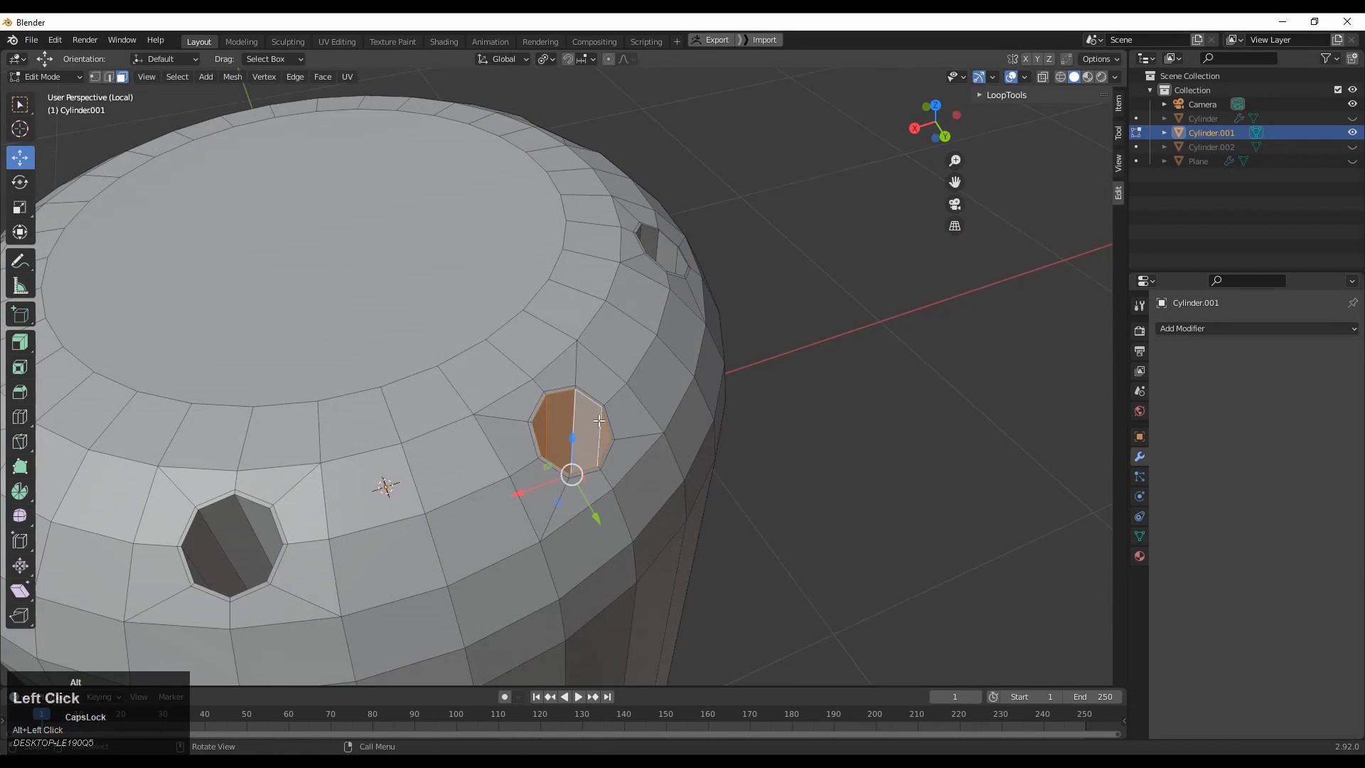
middle_drag(581, 425, 553, 359)
- Add a Subdivision Surface modifier to the cylinder in Object Mode and set its viewport levels to 2
key(Tab)
click(1177, 327)
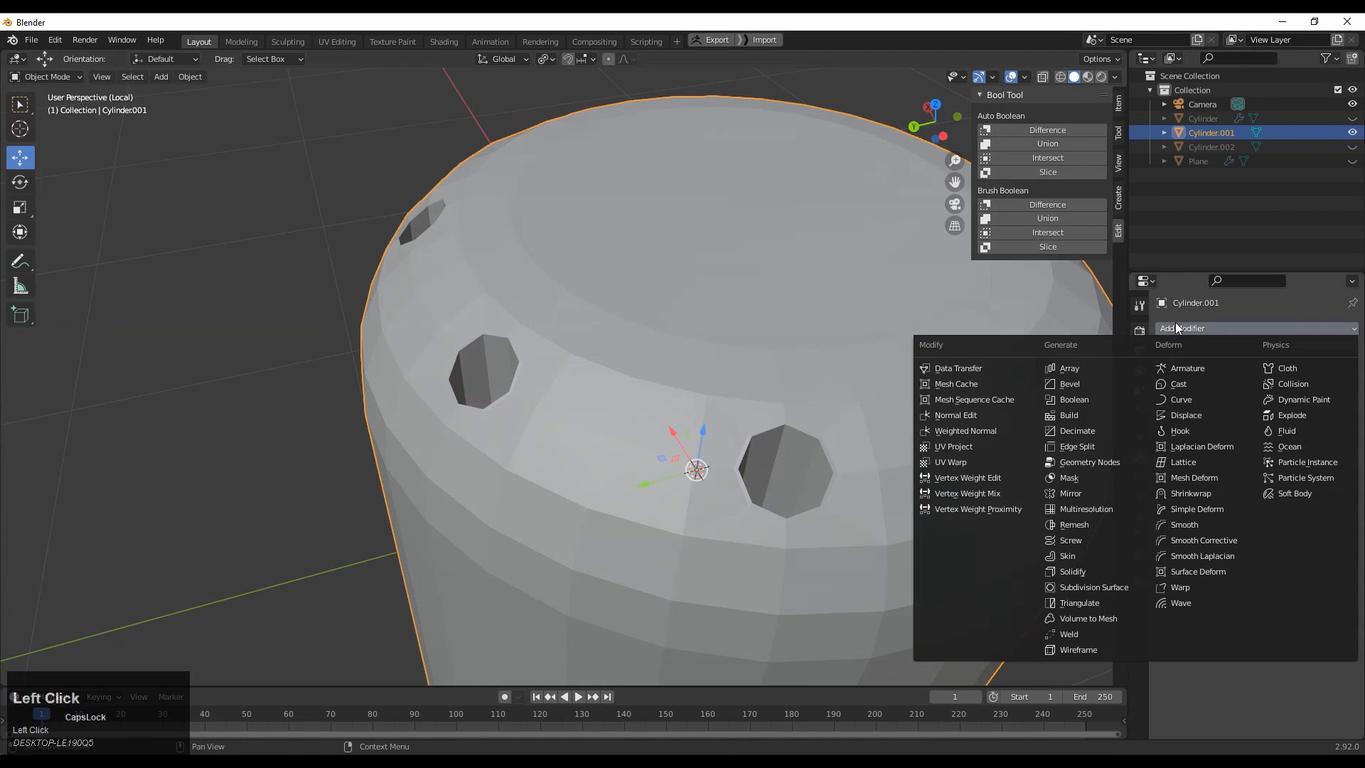
click(1085, 588)
middle_drag(767, 509, 1100, 406)
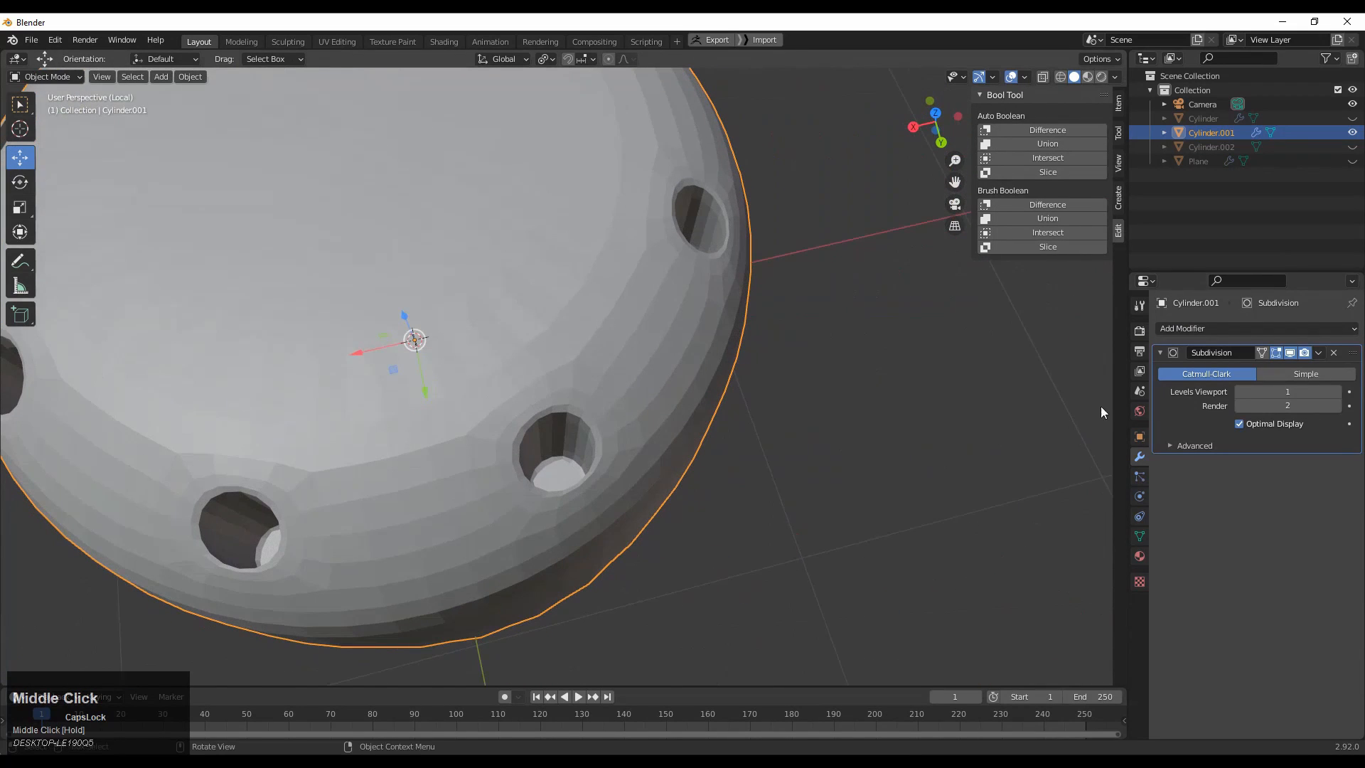
click(1336, 391)
middle_drag(782, 398, 636, 331)
- Inset the cylinder's large top face by about 0.063 m in Edit Mode
click(633, 368)
key(Tab)
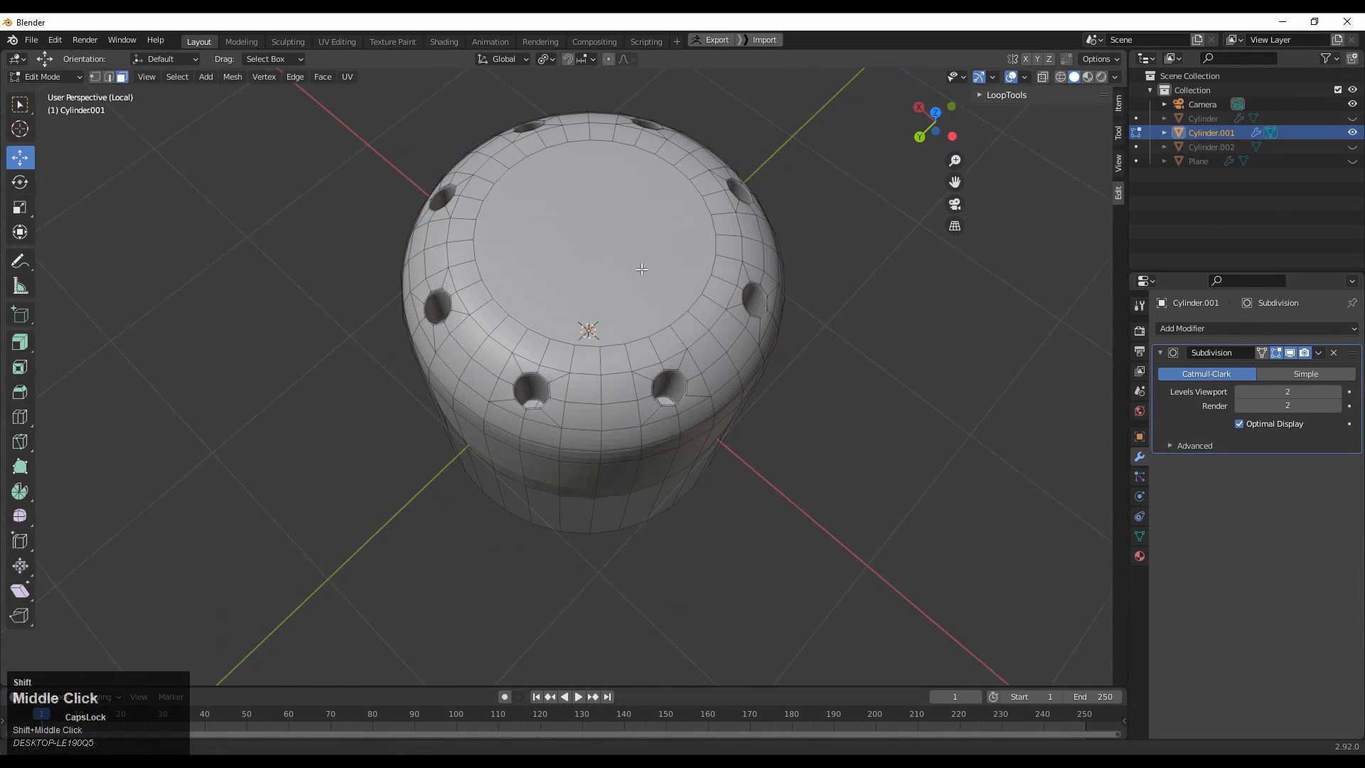
click(636, 330)
middle_drag(708, 391, 551, 364)
key(i)
click(825, 491)
- Lower the inset top face about 0.04 m along the Z axis and rescale it
drag(586, 342, 590, 359)
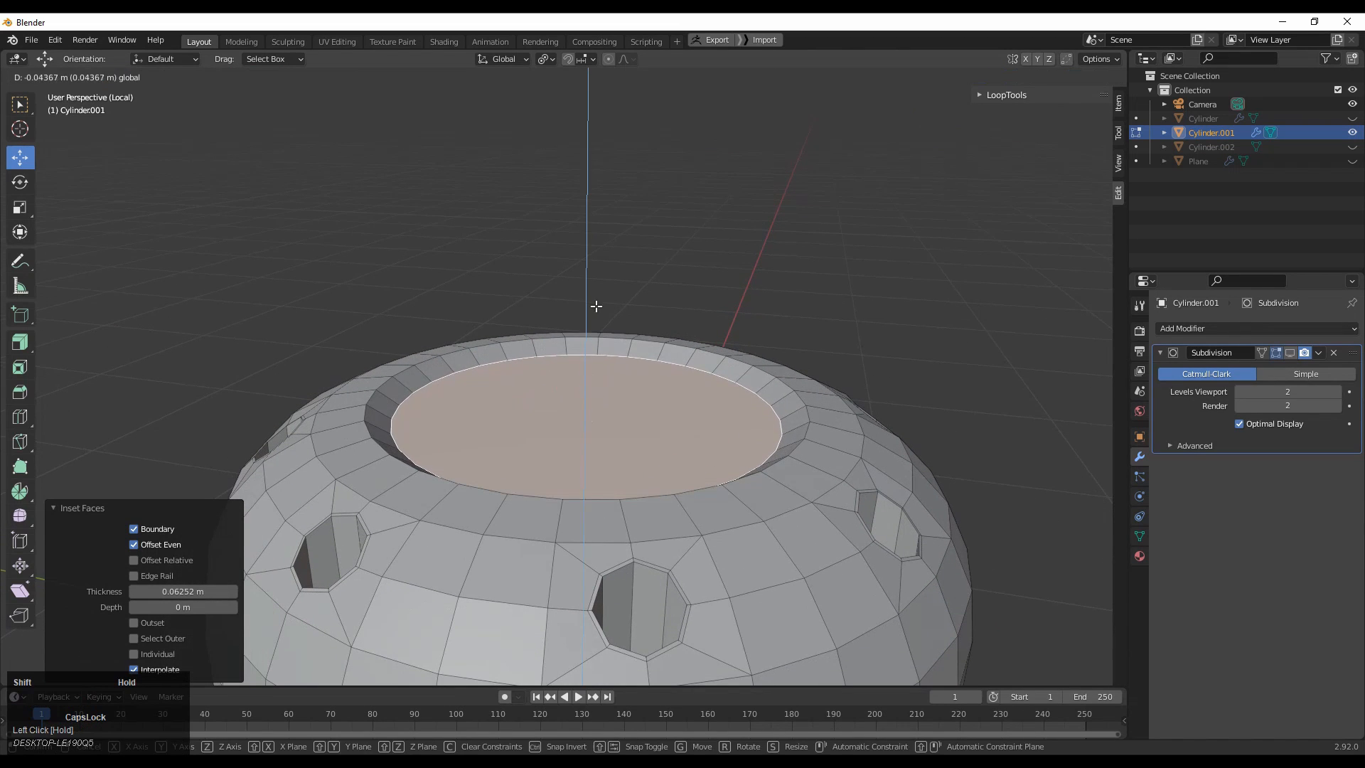
drag(596, 305, 596, 305)
key(s)
click(887, 444)
- Inset the lowered top face by about 0.028 m
middle_drag(887, 445, 817, 512)
key(i)
click(874, 451)
middle_drag(704, 416, 739, 452)
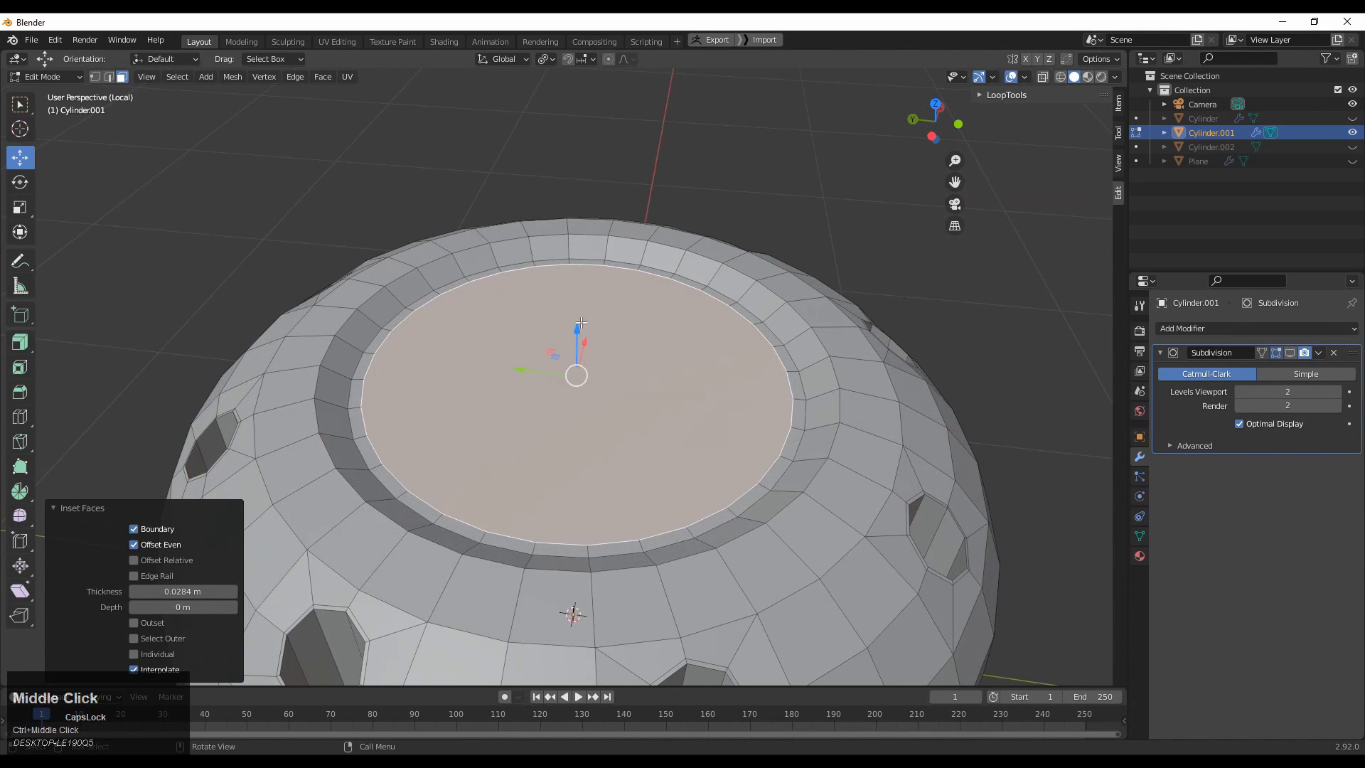
- Move the inner top face down about 0.13 m to deepen the recess and scale it to 1.1
drag(581, 322, 700, 433)
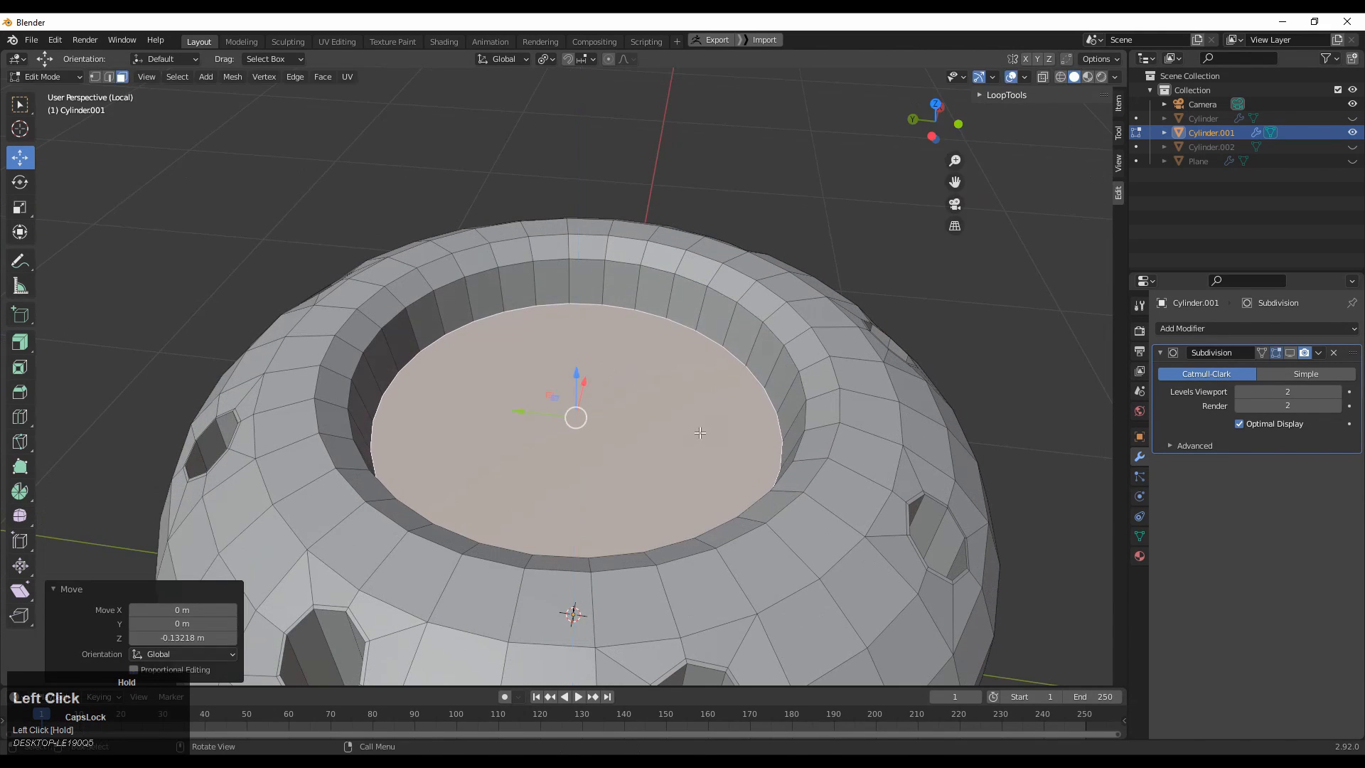
middle_drag(700, 432, 848, 420)
key(s)
click(822, 435)
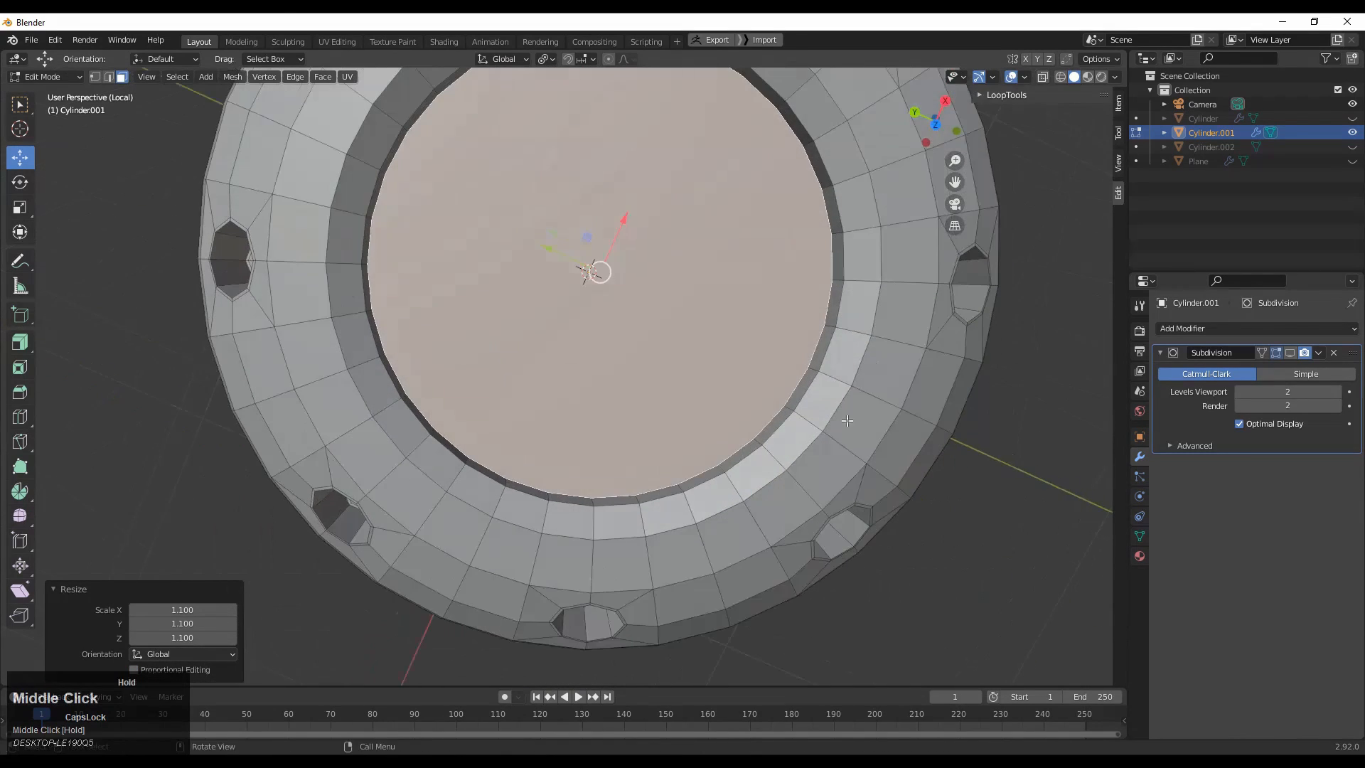
- Scale the recess floor to about 0.98 in top view and raise it about 0.03 m along Z
click(934, 123)
key(s)
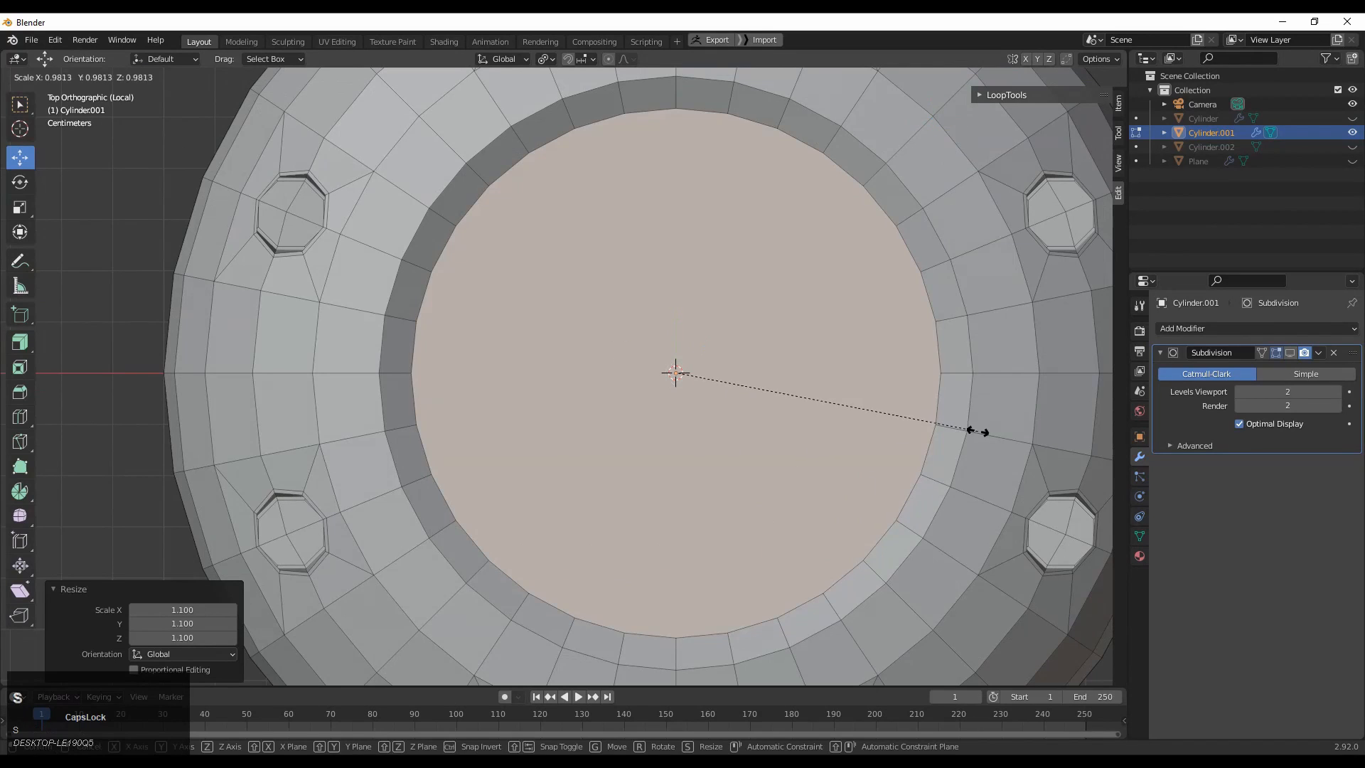
click(980, 432)
ctrl+middle_drag(978, 433, 853, 383)
drag(593, 371, 592, 359)
middle_drag(592, 359, 604, 398)
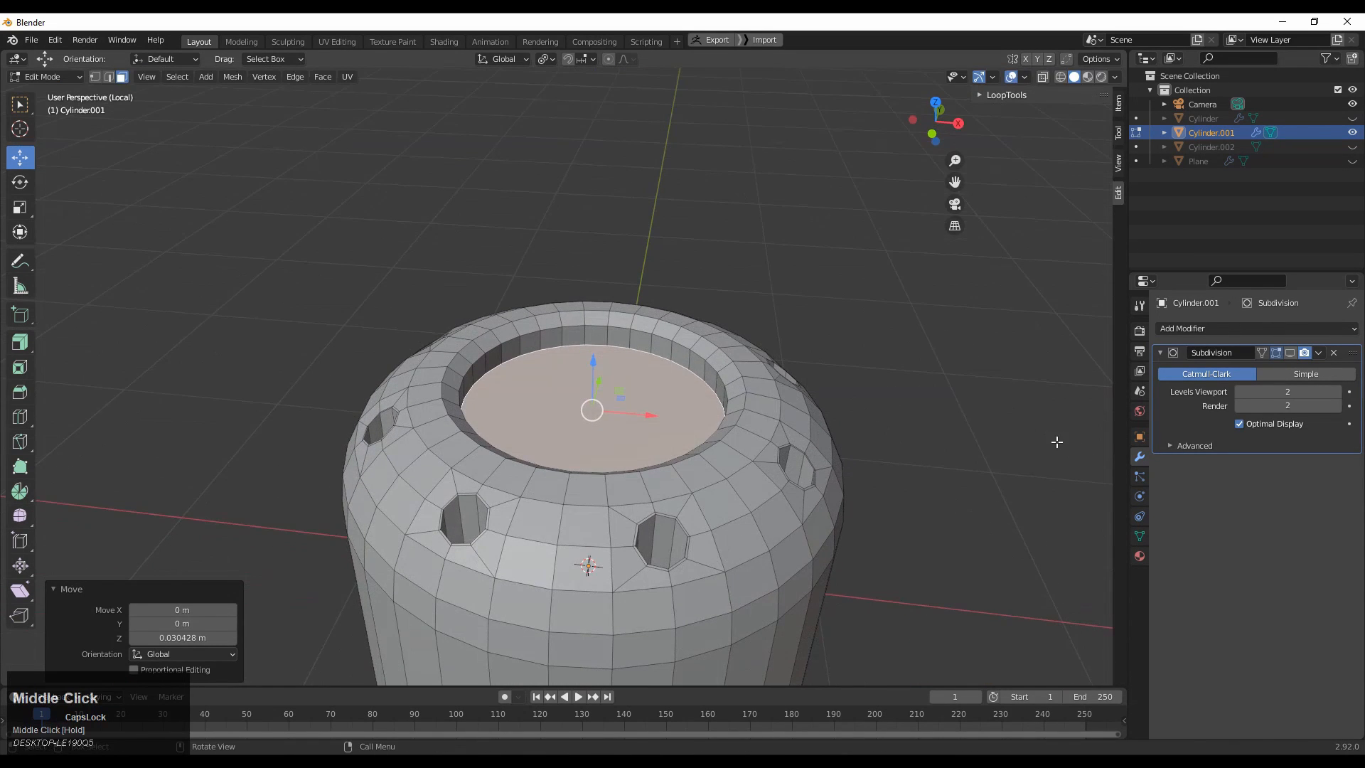
- Inset the recess floor by about 0.087 m
key(i)
click(945, 441)
middle_drag(945, 441, 853, 449)
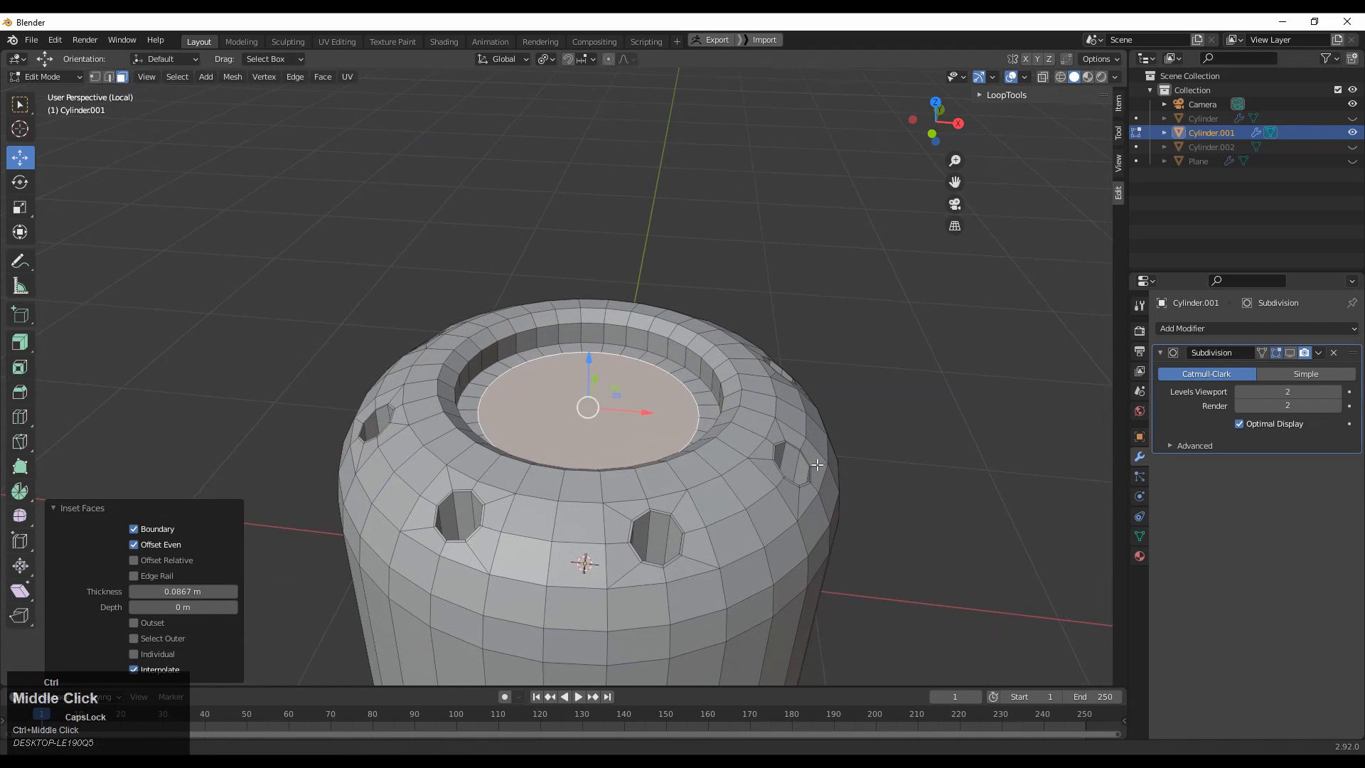
key(s)
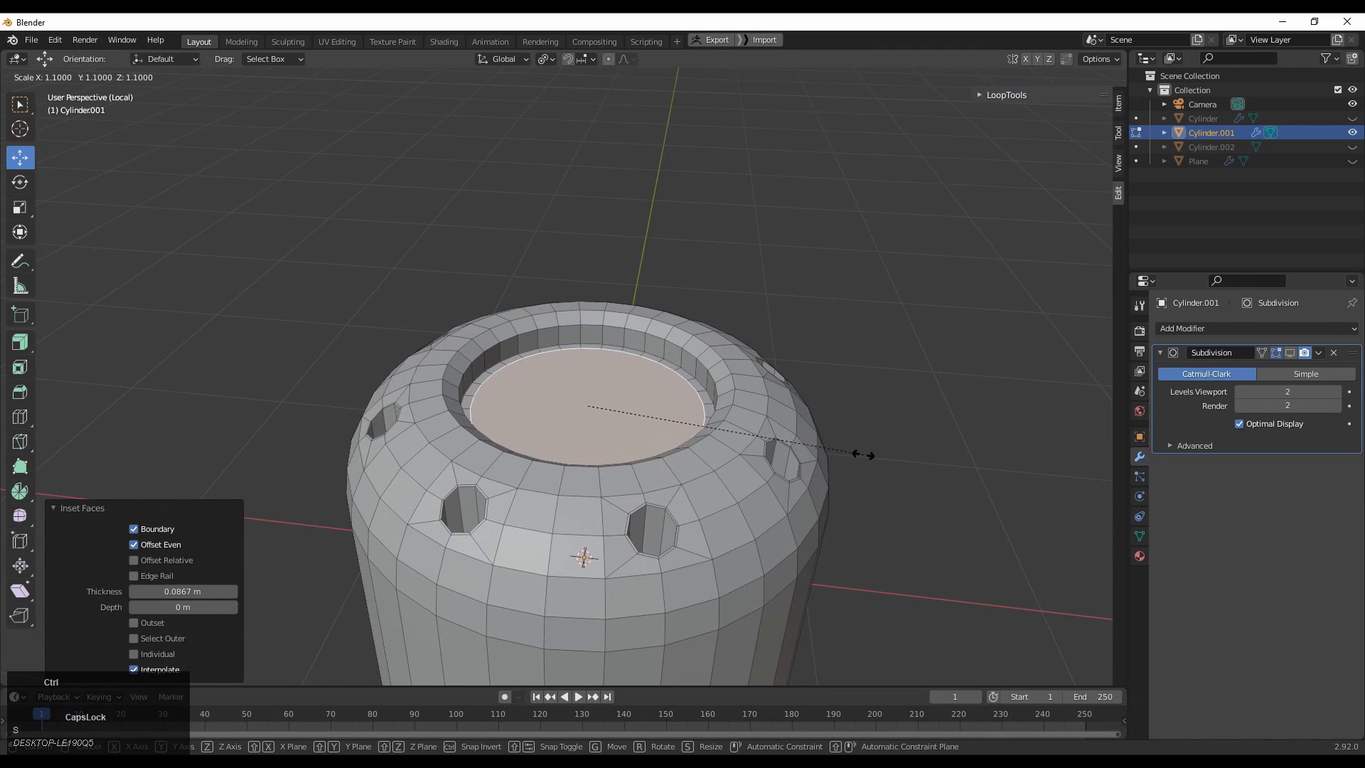
ctrl+click(860, 455)
- Extrude the inset recess floor up about 0.16 m to form a central raised plug
ctrl+middle_drag(583, 569, 612, 365)
key(e)
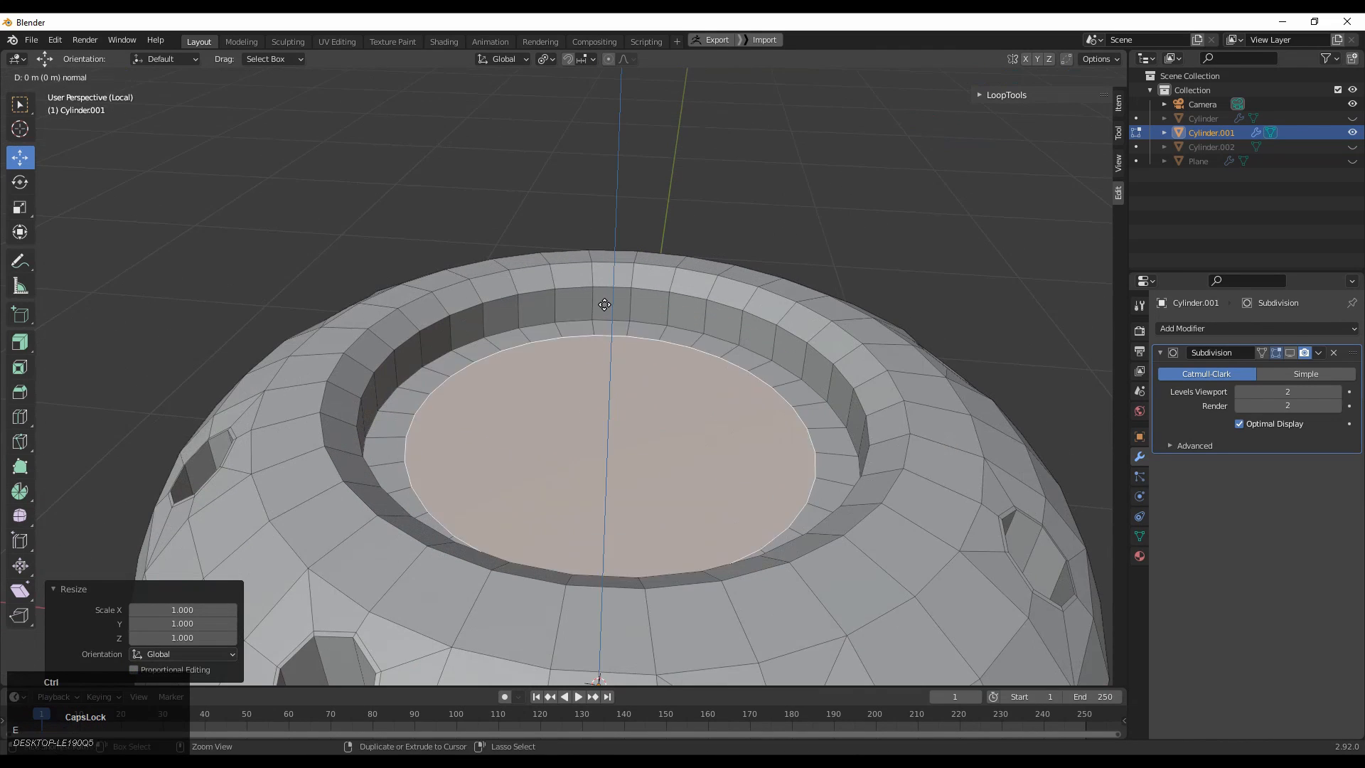
click(607, 311)
- Scale the extruded plug's top face to 0.7 to taper its sides
key(s)
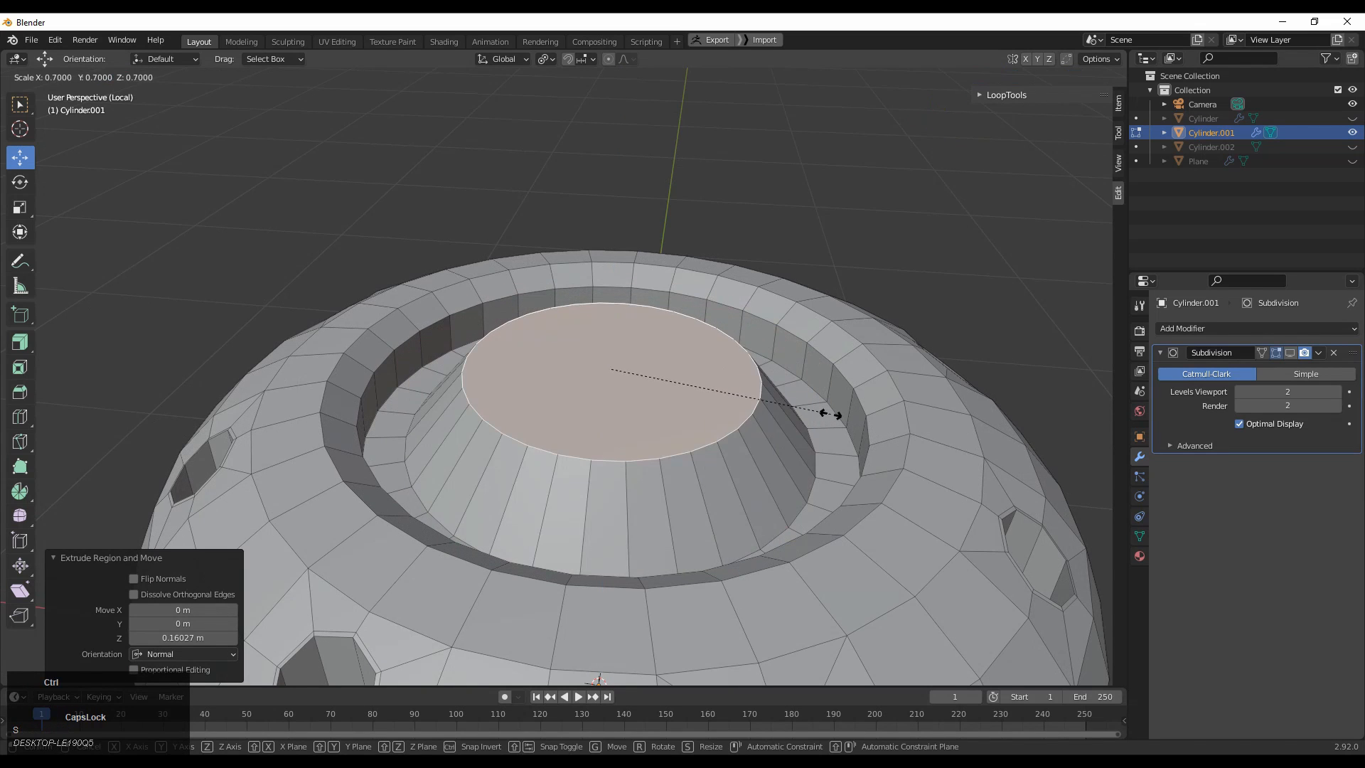
ctrl+middle_drag(828, 414, 774, 420)
key(Escape)
key(s)
key(Escape)
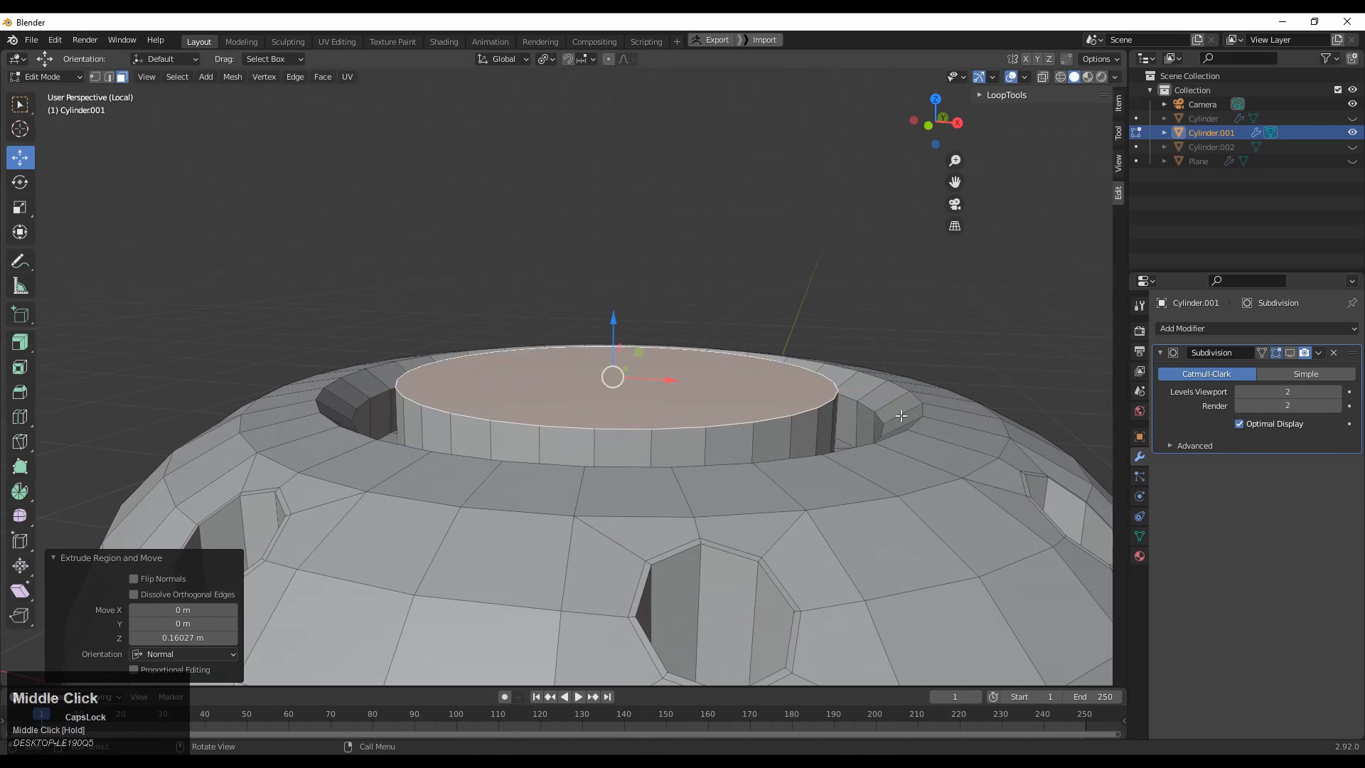
key(s)
ctrl+click(823, 383)
middle_drag(822, 383, 835, 436)
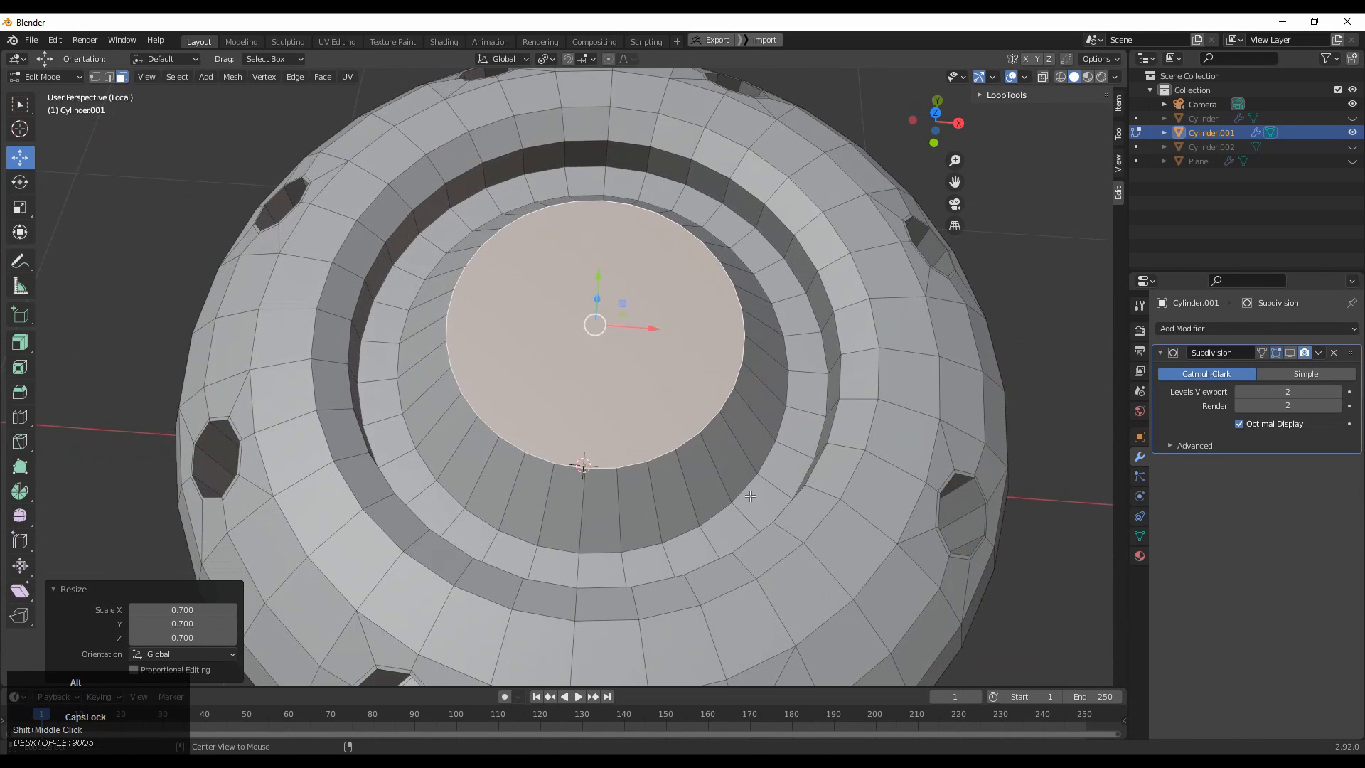
- Scale the edge loop around the plug's base to about 1.06
alt+click(835, 436)
key(2)
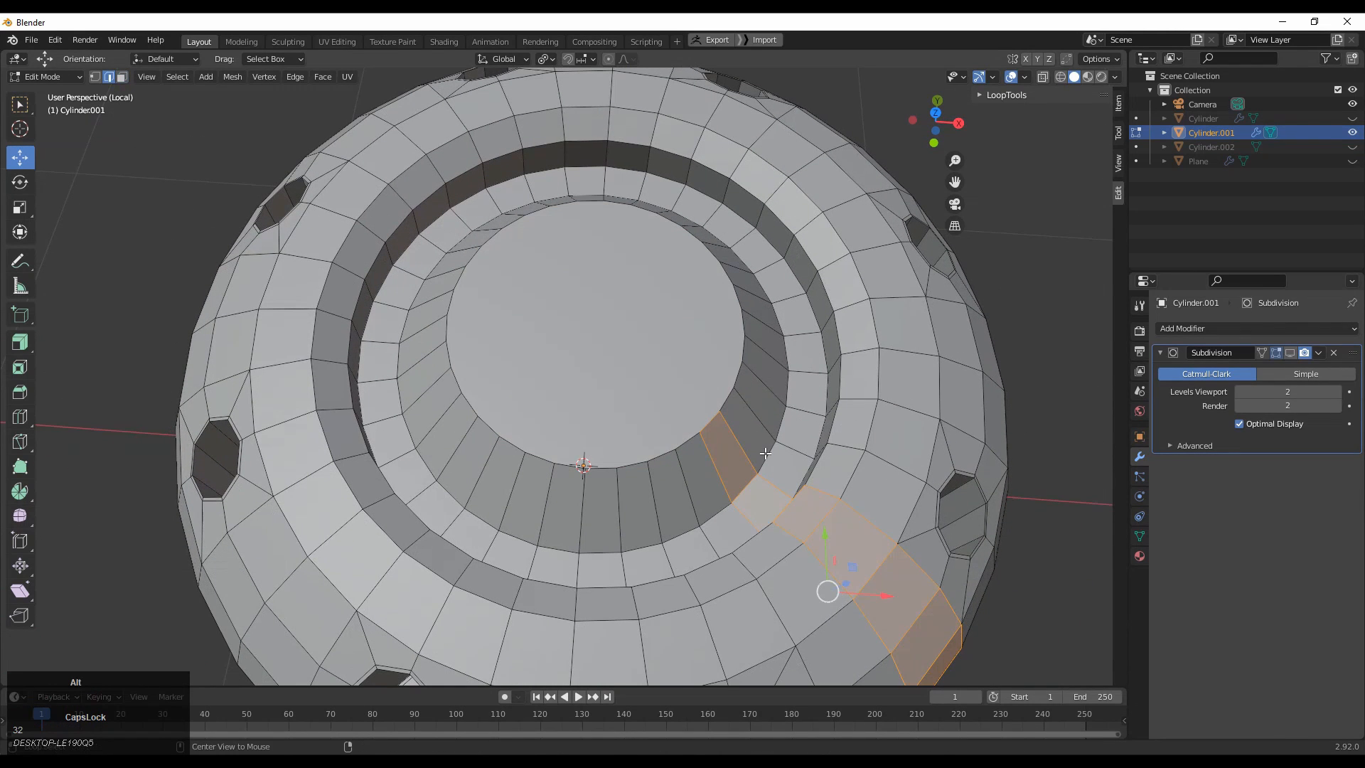
key(s)
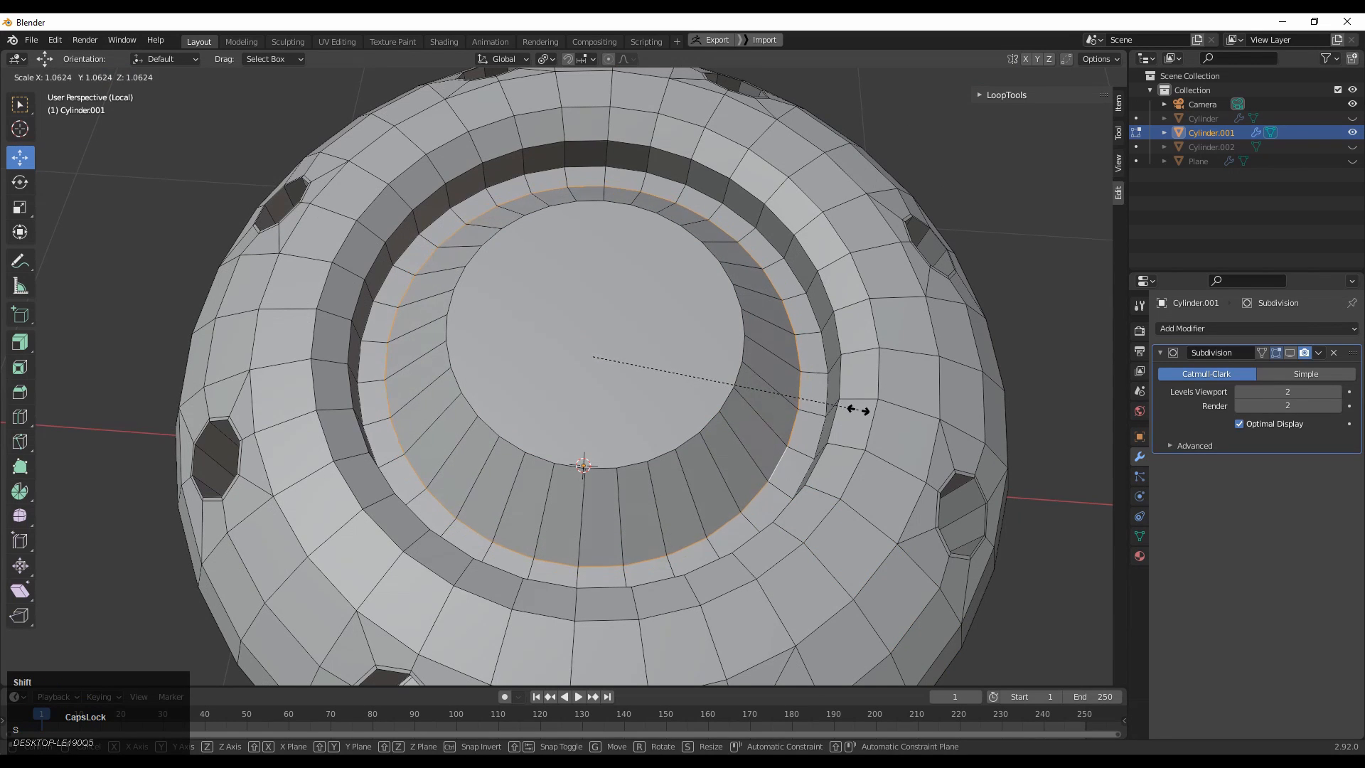
shift+click(858, 410)
- Scale the plug's top face to 1.1 and lower it about 0.034 m along Z
middle_drag(818, 409, 789, 357)
key(3)
click(649, 364)
middle_drag(648, 364, 686, 329)
click(930, 126)
key(s)
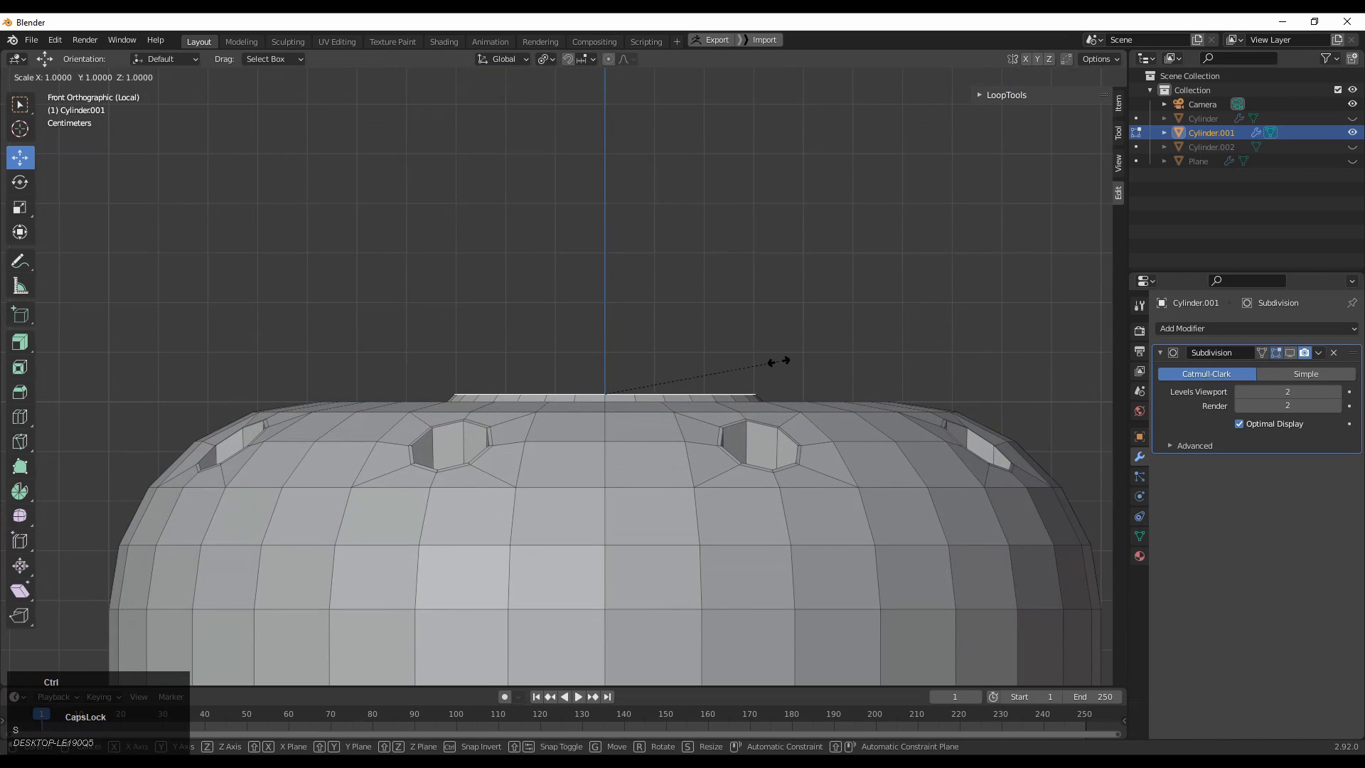
click(790, 367)
key(alt+z)
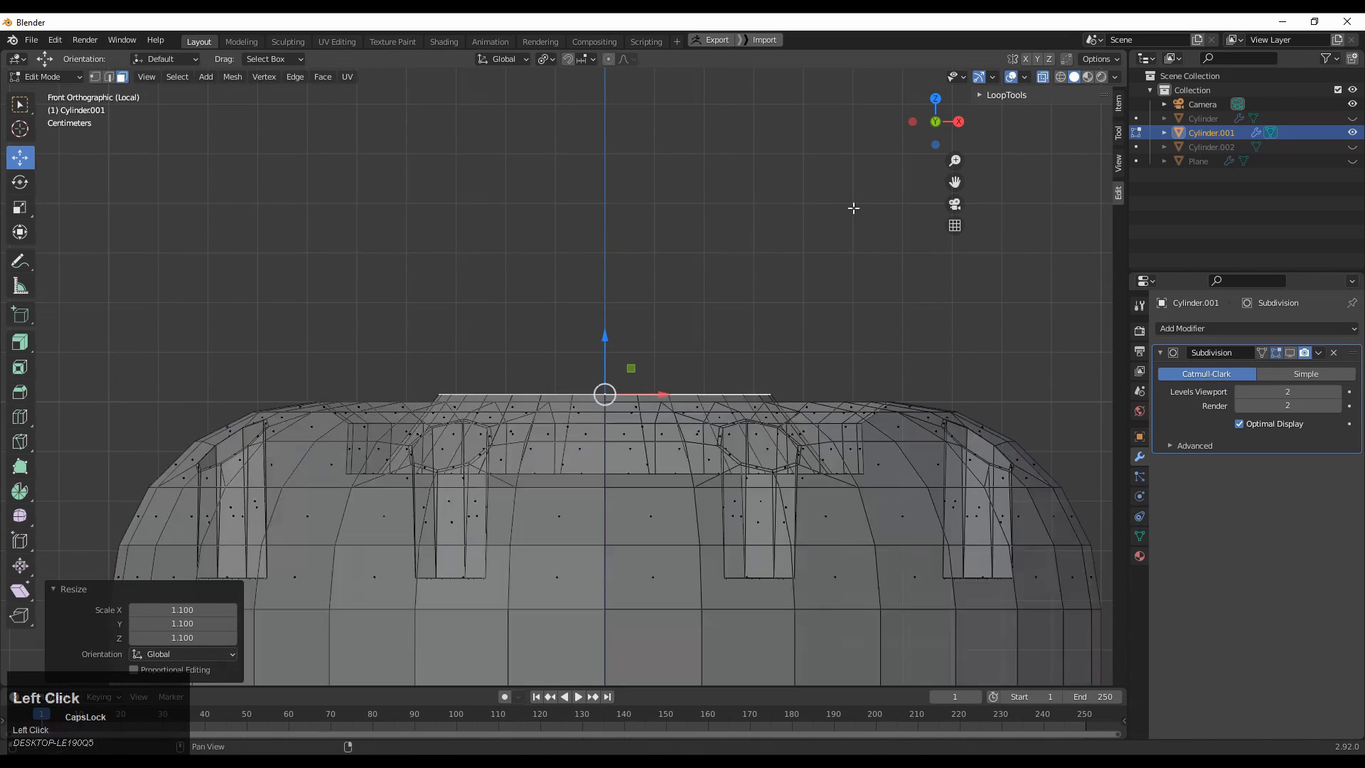
middle_drag(853, 207, 1012, 96)
click(1041, 78)
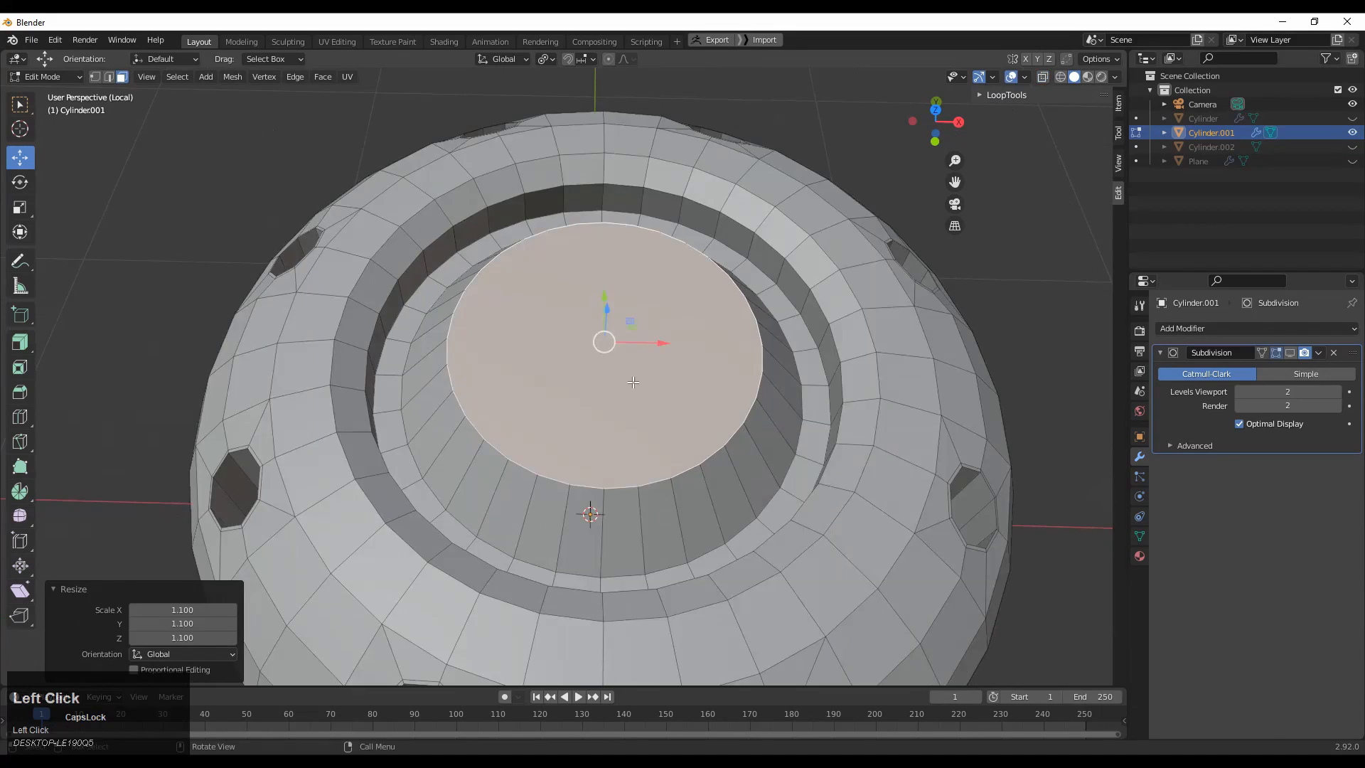
middle_drag(632, 382, 603, 328)
drag(600, 328, 620, 341)
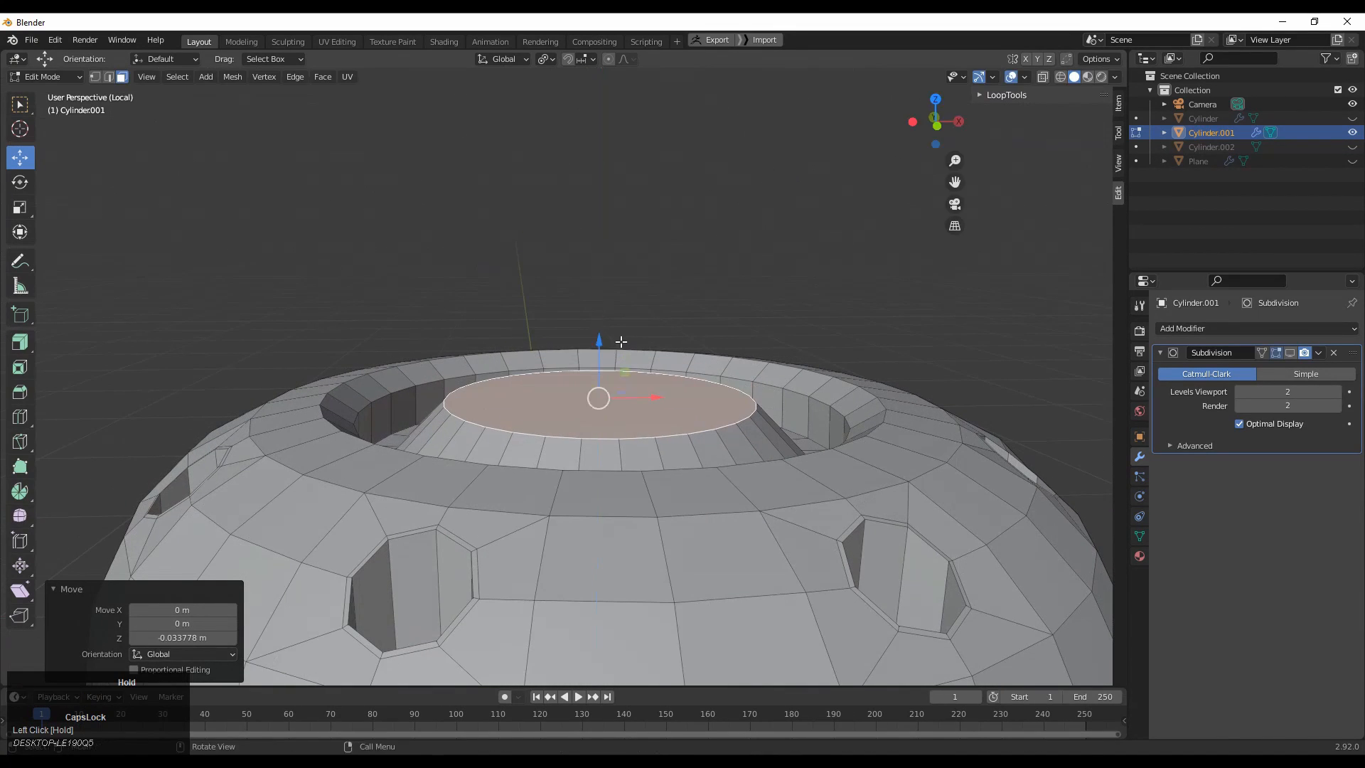
- Inset the plug's top face by about 0.069 m and extrude the inner face about 0.046 m inward
middle_drag(620, 341, 533, 386)
key(i)
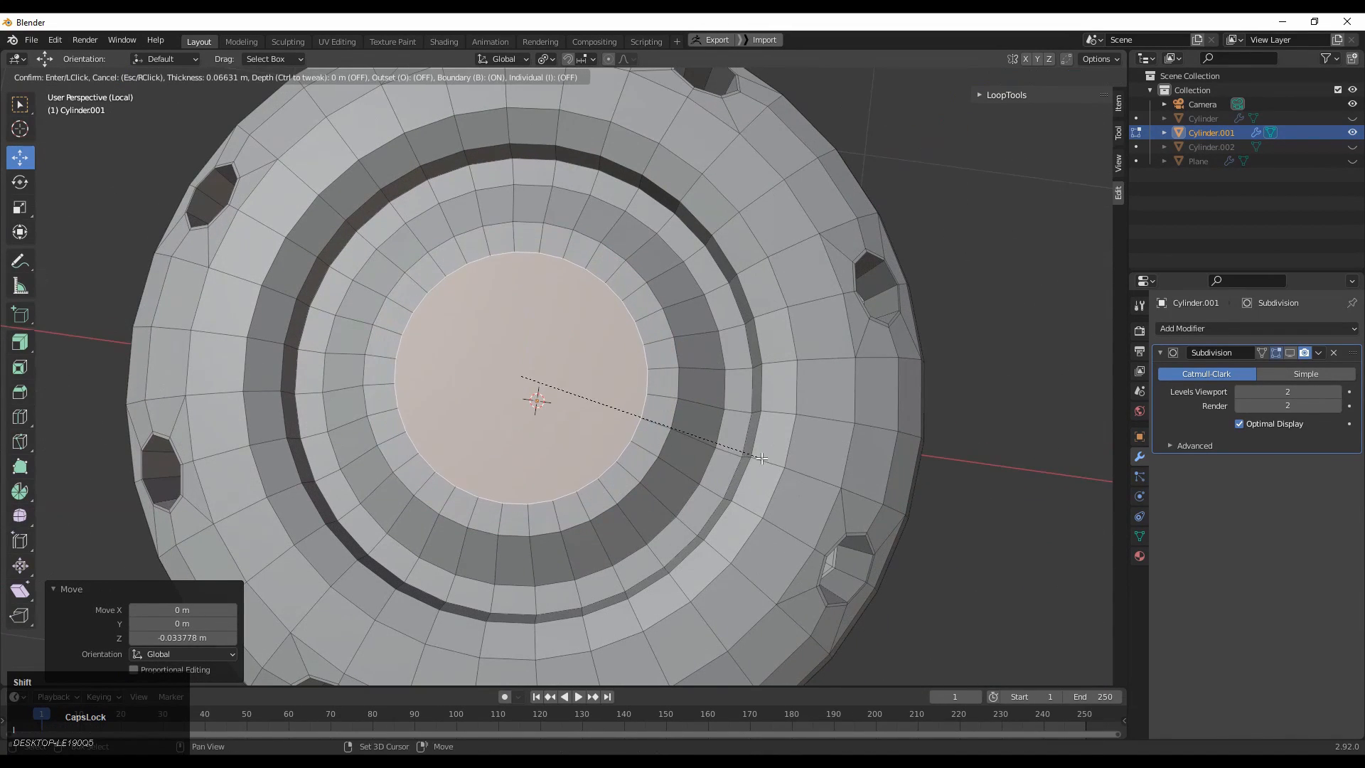
click(763, 459)
middle_drag(763, 459, 9, 196)
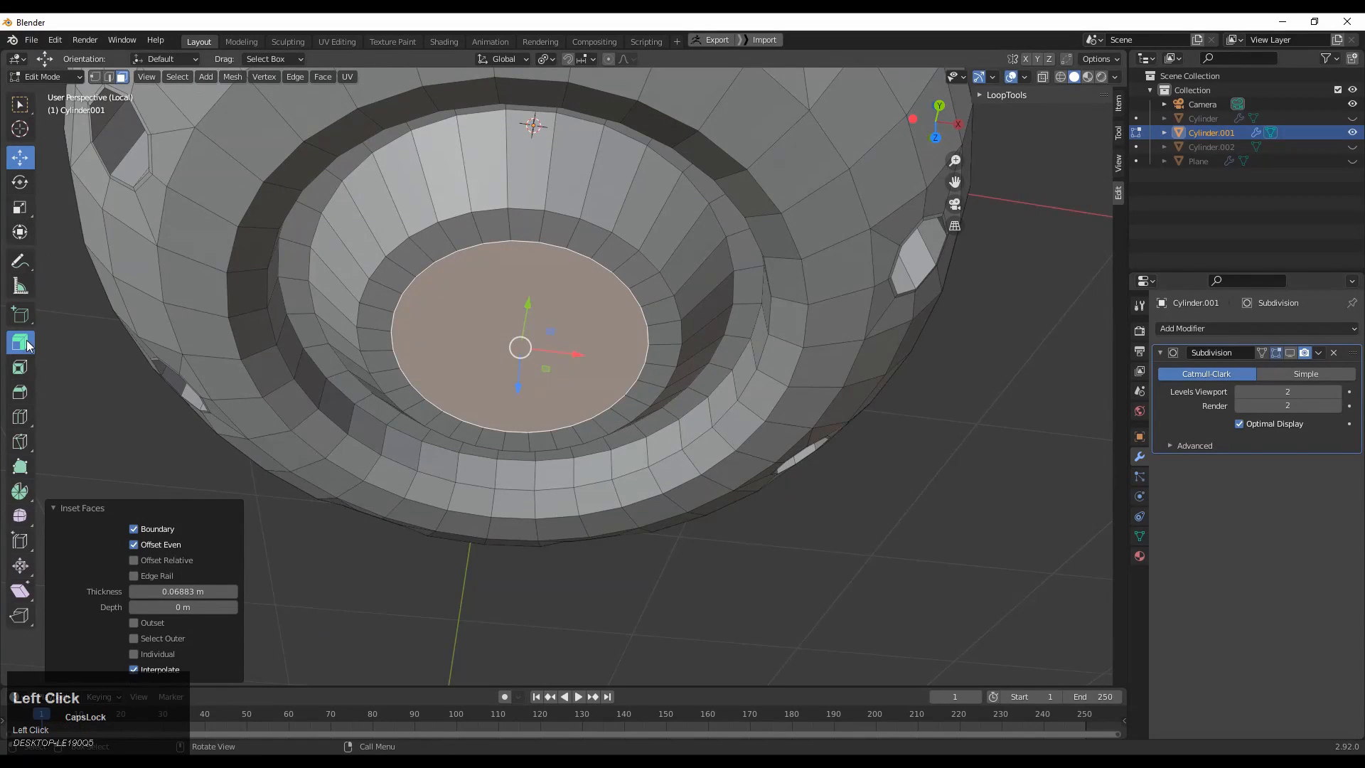
shift+drag(516, 406, 516, 428)
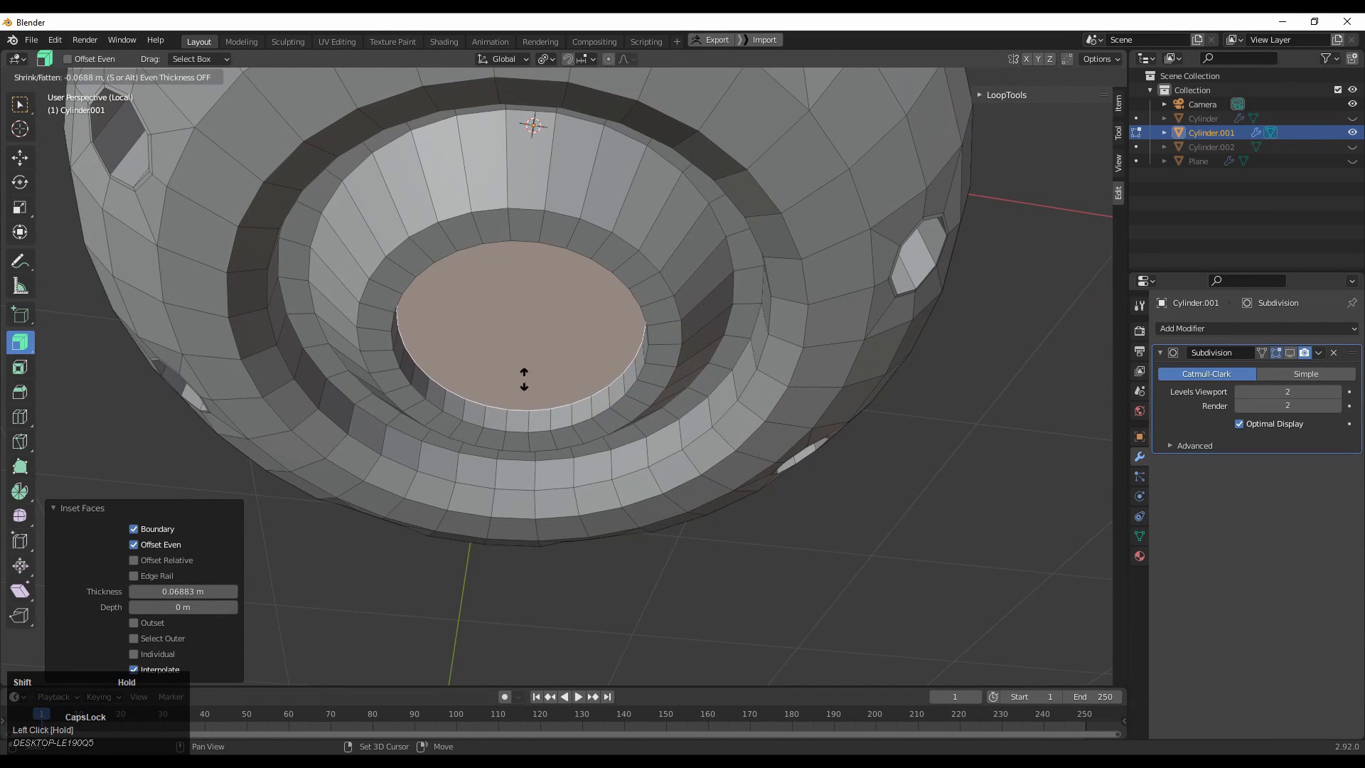
shift+drag(524, 379, 523, 371)
middle_drag(524, 371, 147, 254)
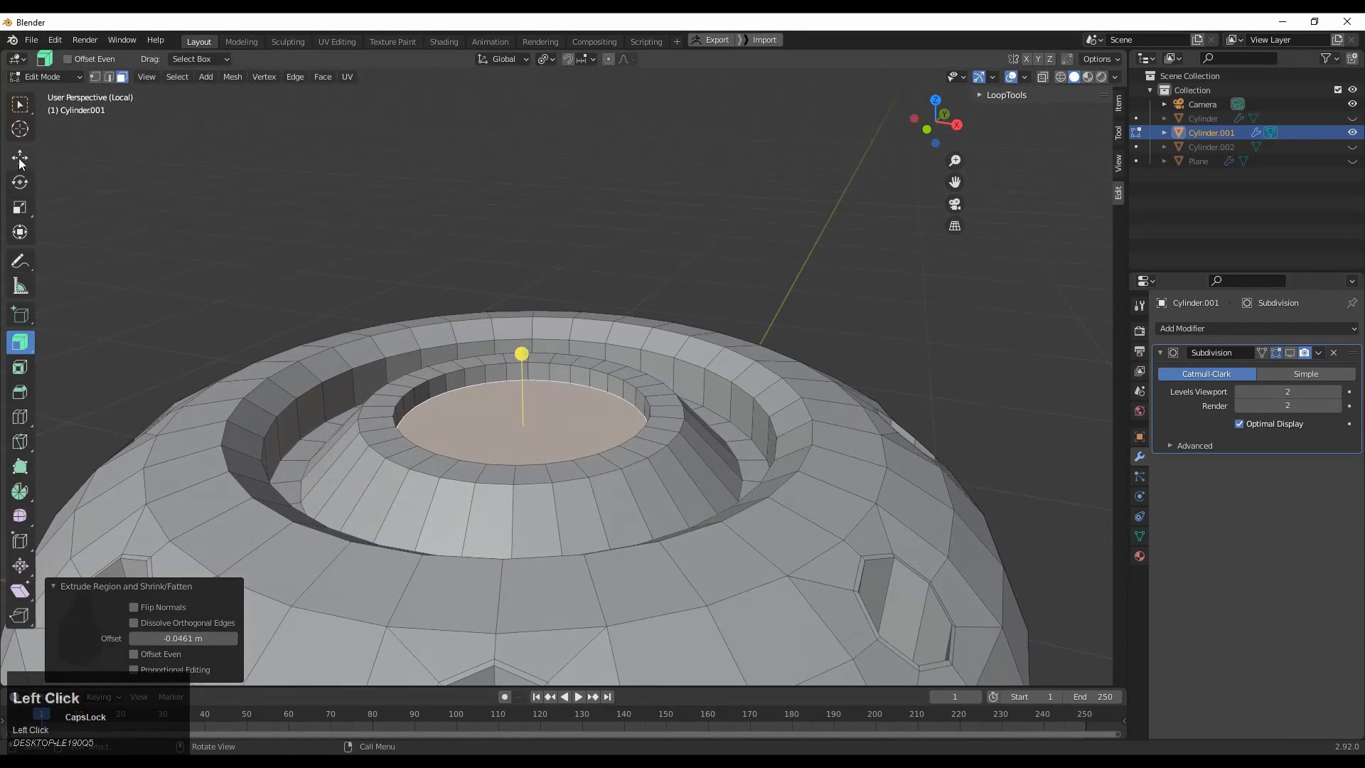
- Raise the floor of the plug's shallow recess about 0.014 m along Z and inset it slightly
drag(532, 405, 526, 366)
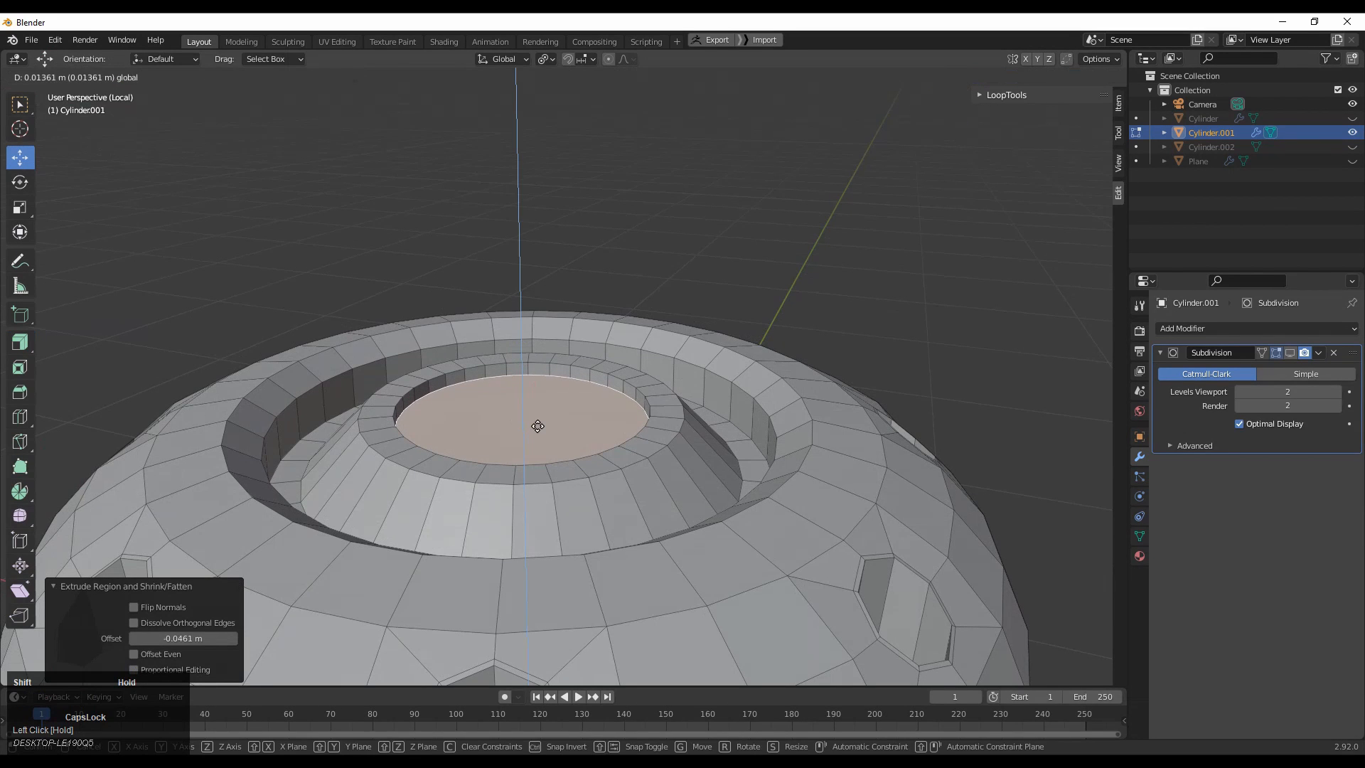
shift+drag(537, 426, 538, 426)
key(i)
click(779, 471)
key(Tab)
middle_drag(690, 405, 716, 474)
key(Tab)
- Delete the large face closing the underside of the cylinder
ctrl+middle_drag(639, 455, 683, 469)
shift+middle_drag(682, 469, 573, 354)
click(578, 524)
key(x)
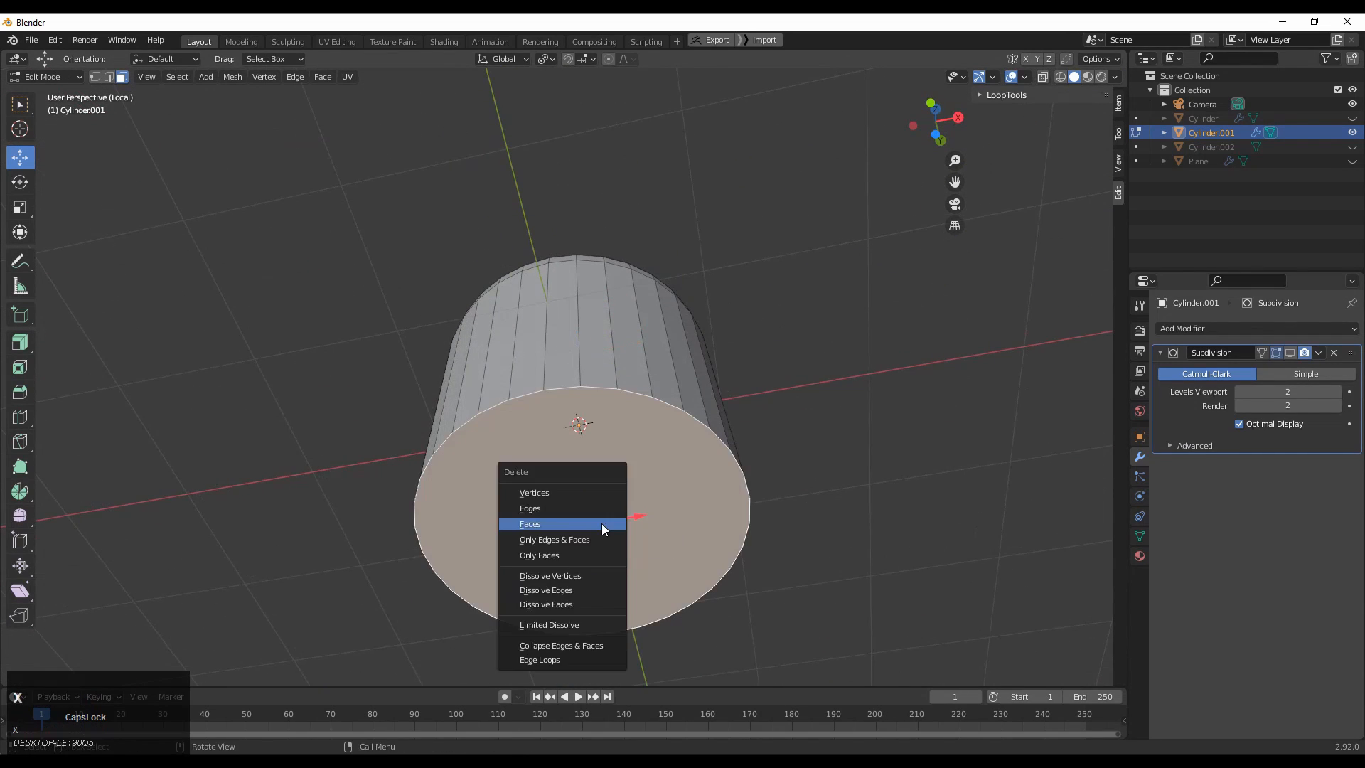
click(601, 523)
- Raise the cylinder's open bottom edge loop 1.1 m along Z to shorten the body
middle_drag(601, 524, 653, 459)
alt+click(600, 465)
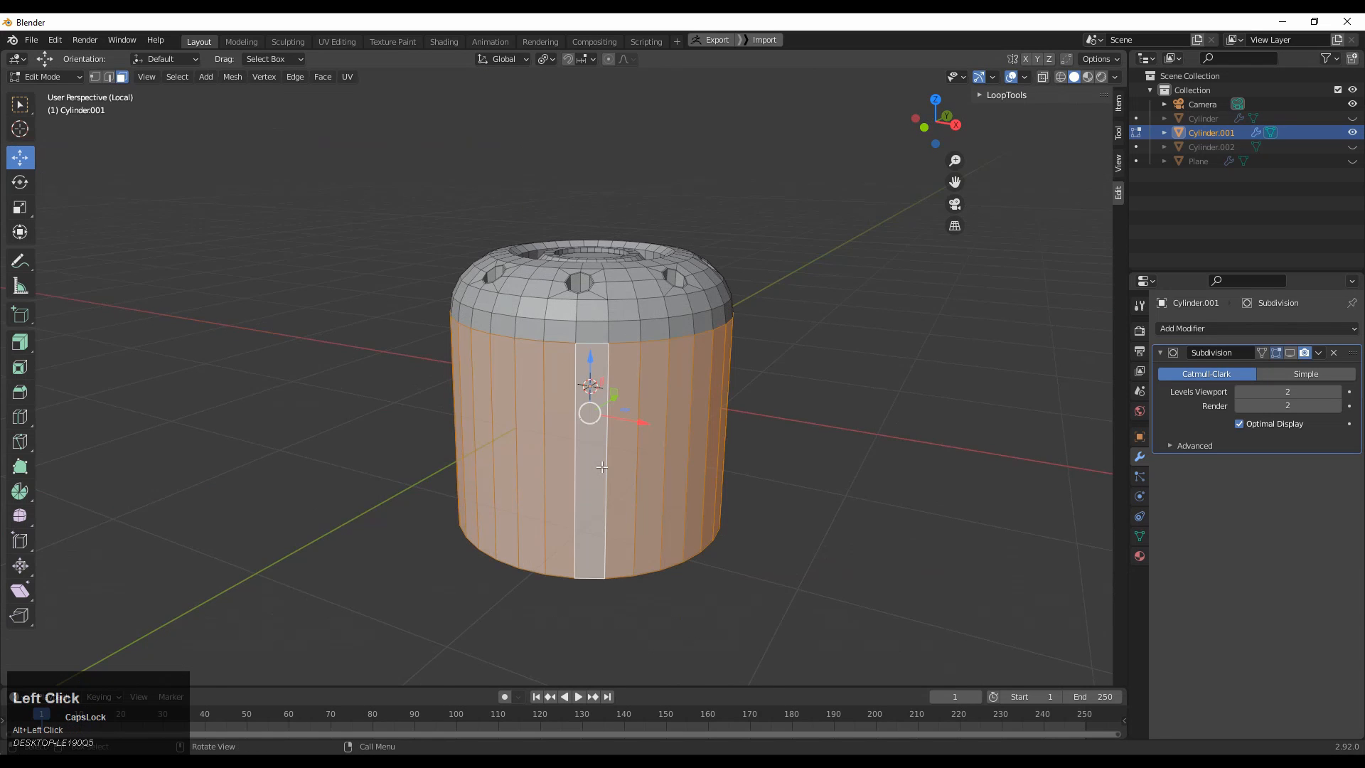
click(926, 128)
key(2)
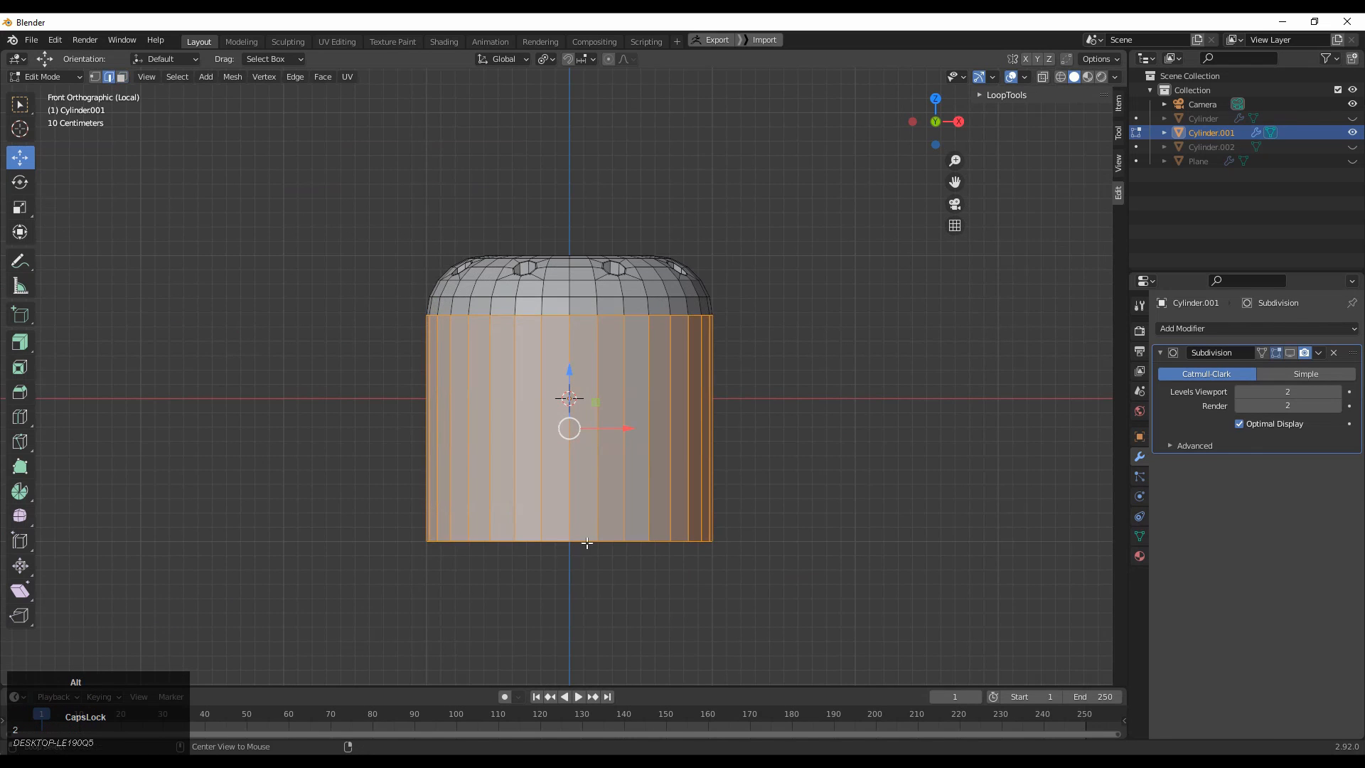
alt+click(584, 543)
ctrl+drag(570, 507, 579, 351)
middle_drag(579, 351, 562, 507)
- Raise the bottom edge loop by a further 0.22 m or so, and lower it slightly in front view
drag(565, 430, 566, 395)
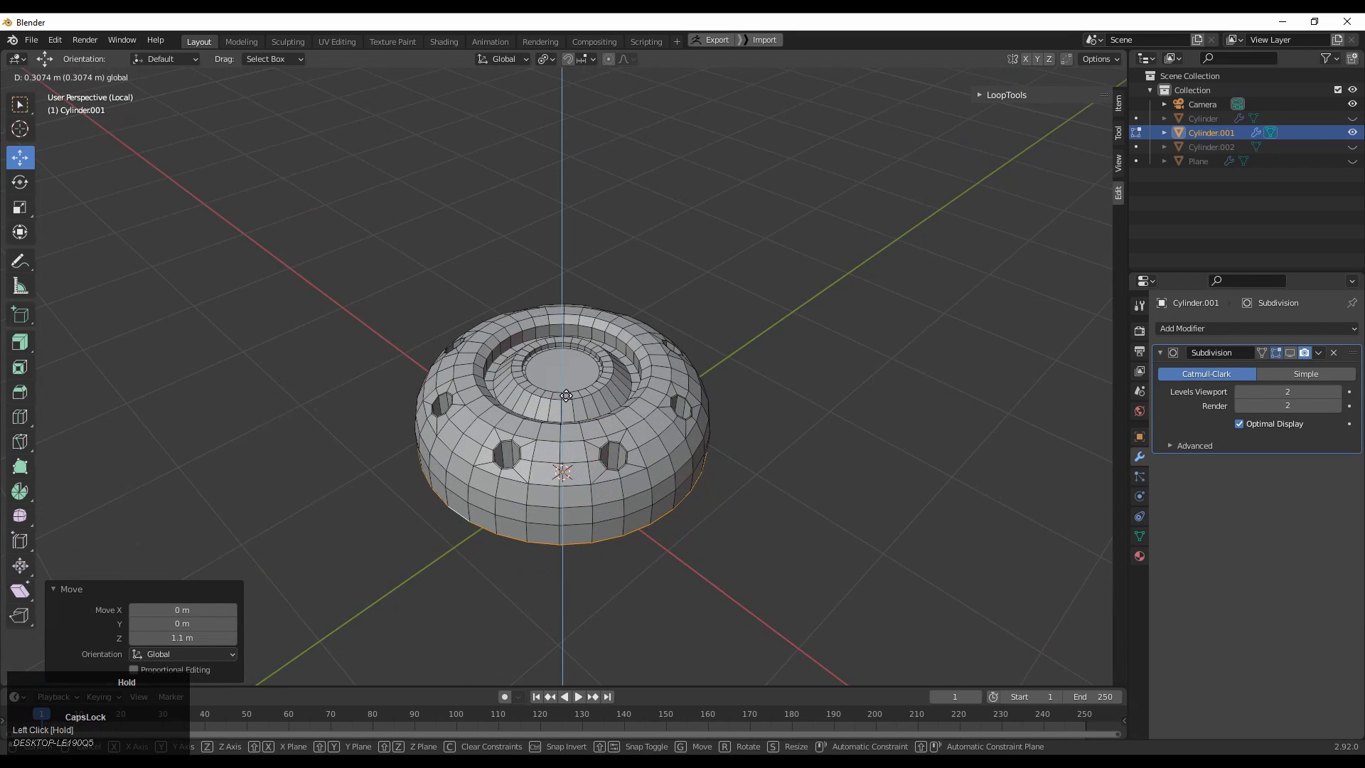
drag(570, 441, 570, 445)
middle_drag(570, 445, 833, 213)
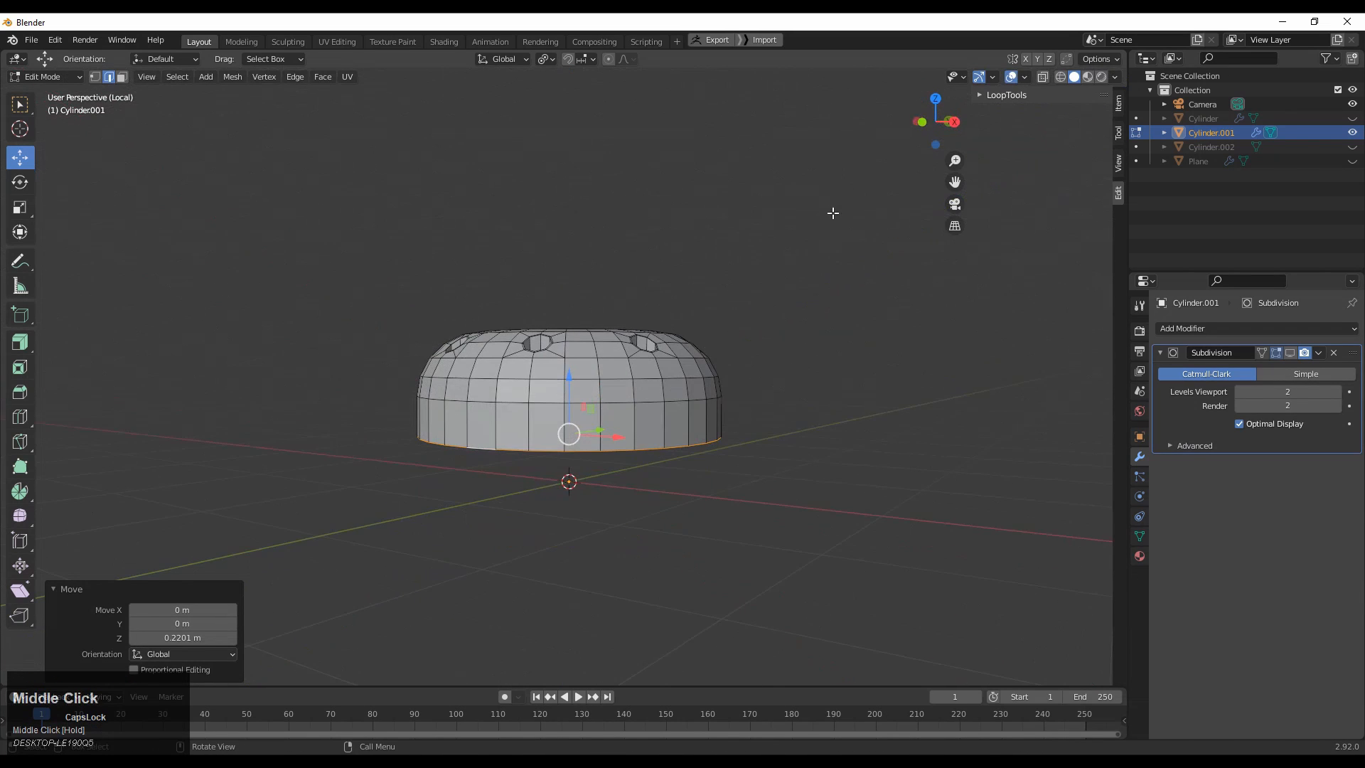
click(923, 123)
drag(595, 381, 591, 421)
- Apply smooth shading to the shortened cylinder in Object Mode
key(Tab)
middle_drag(786, 312, 648, 446)
click(748, 352)
click(648, 446)
right_click(749, 390)
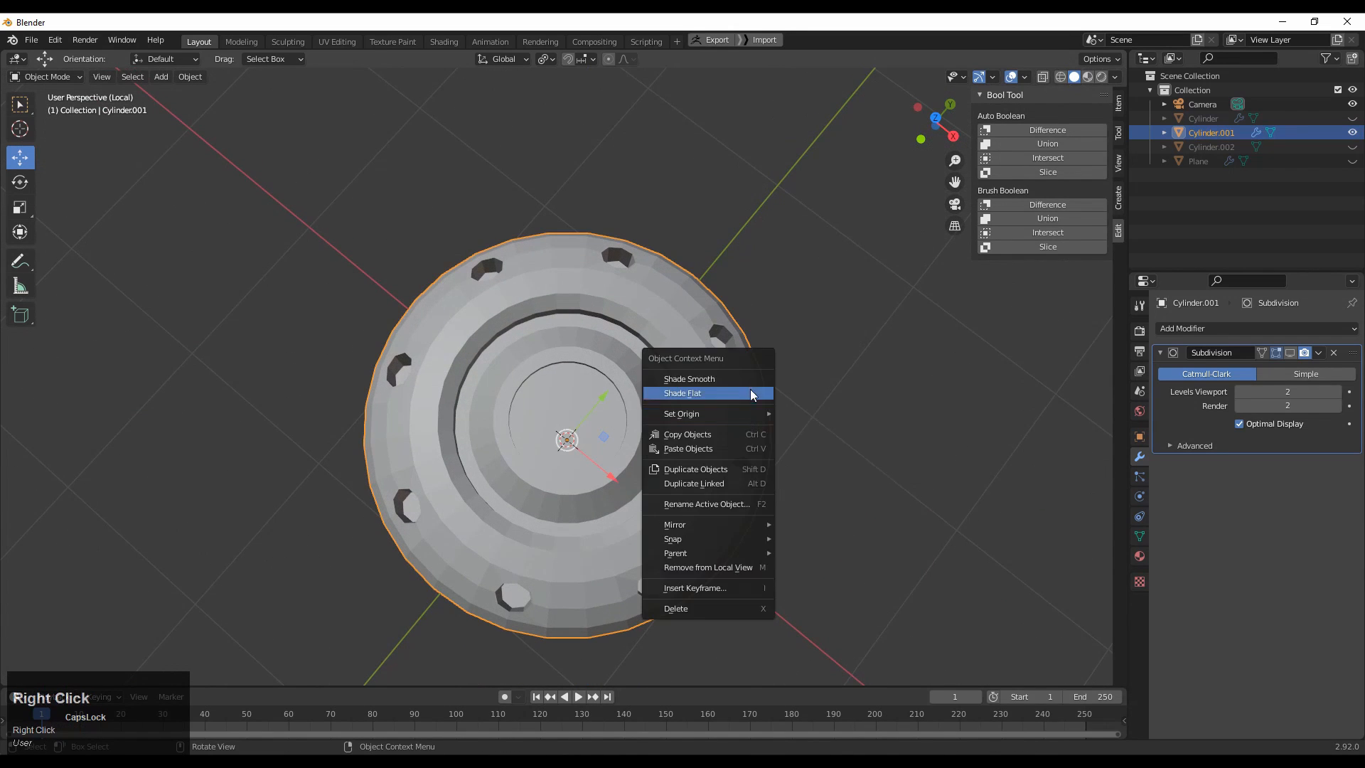
click(746, 378)
- Preview the cylinder with its subdivision displayed, and return to editing the mesh with the viewport subdivision hidden
click(1291, 352)
middle_drag(583, 498, 652, 421)
key(Tab)
click(1290, 354)
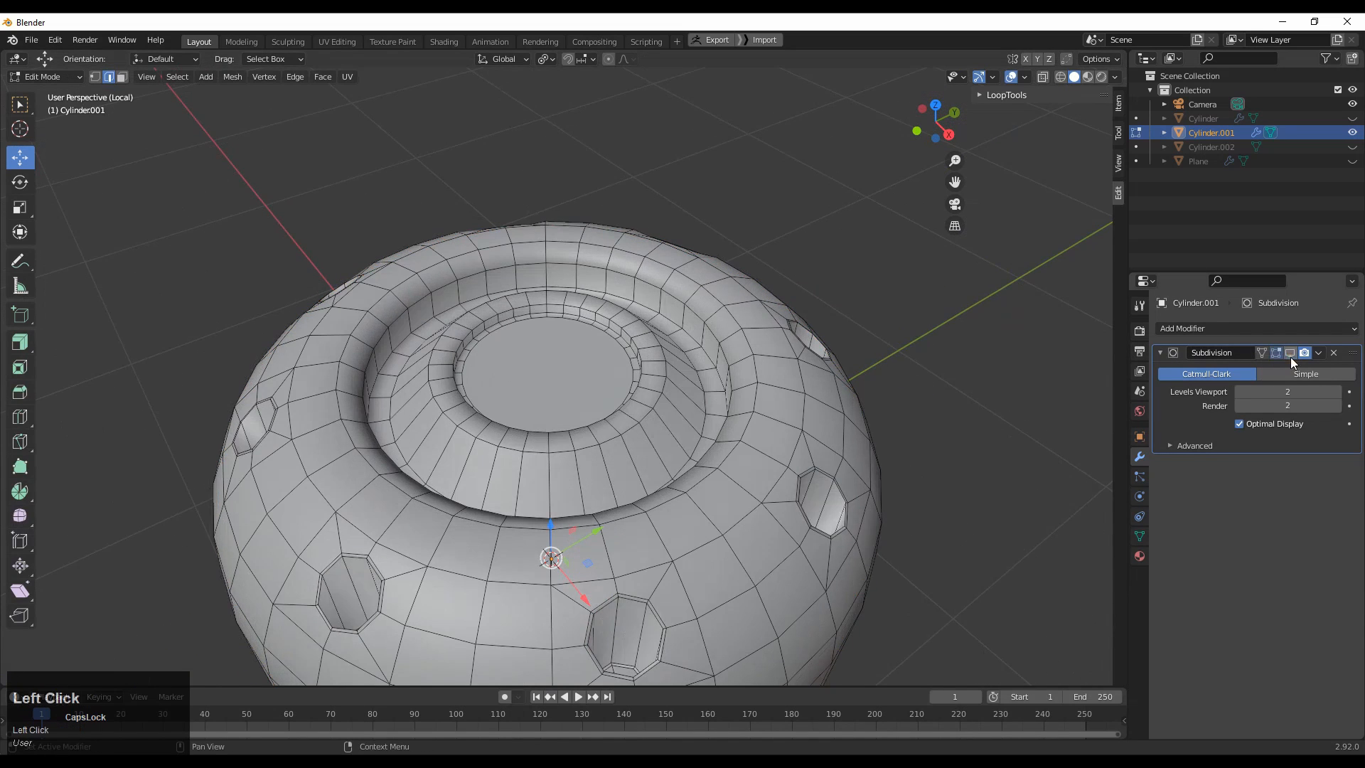
- Select the face ring on the plug's sloped side and inset it by 0.008 m
ctrl+middle_drag(604, 544, 593, 500)
alt+click(586, 496)
key(3)
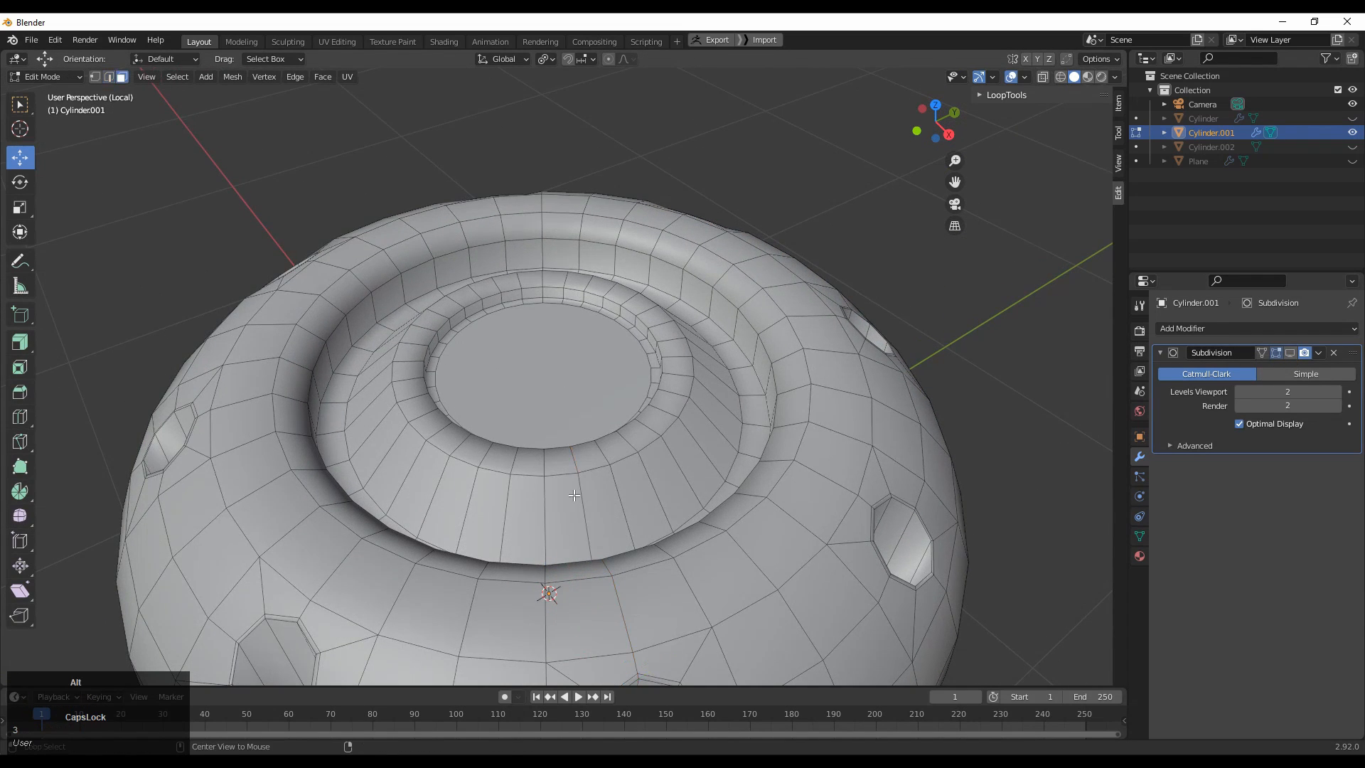
alt+click(584, 498)
key(i)
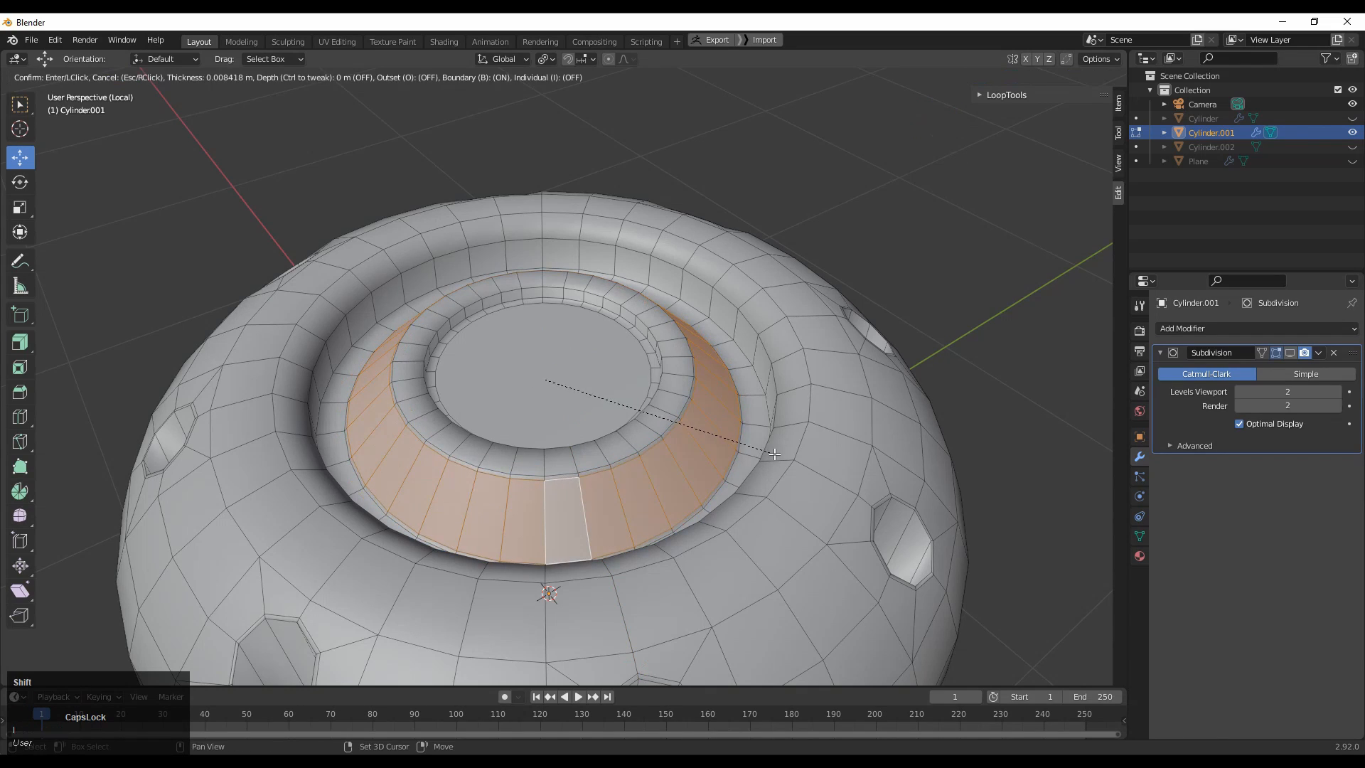
click(774, 453)
middle_drag(774, 453, 658, 419)
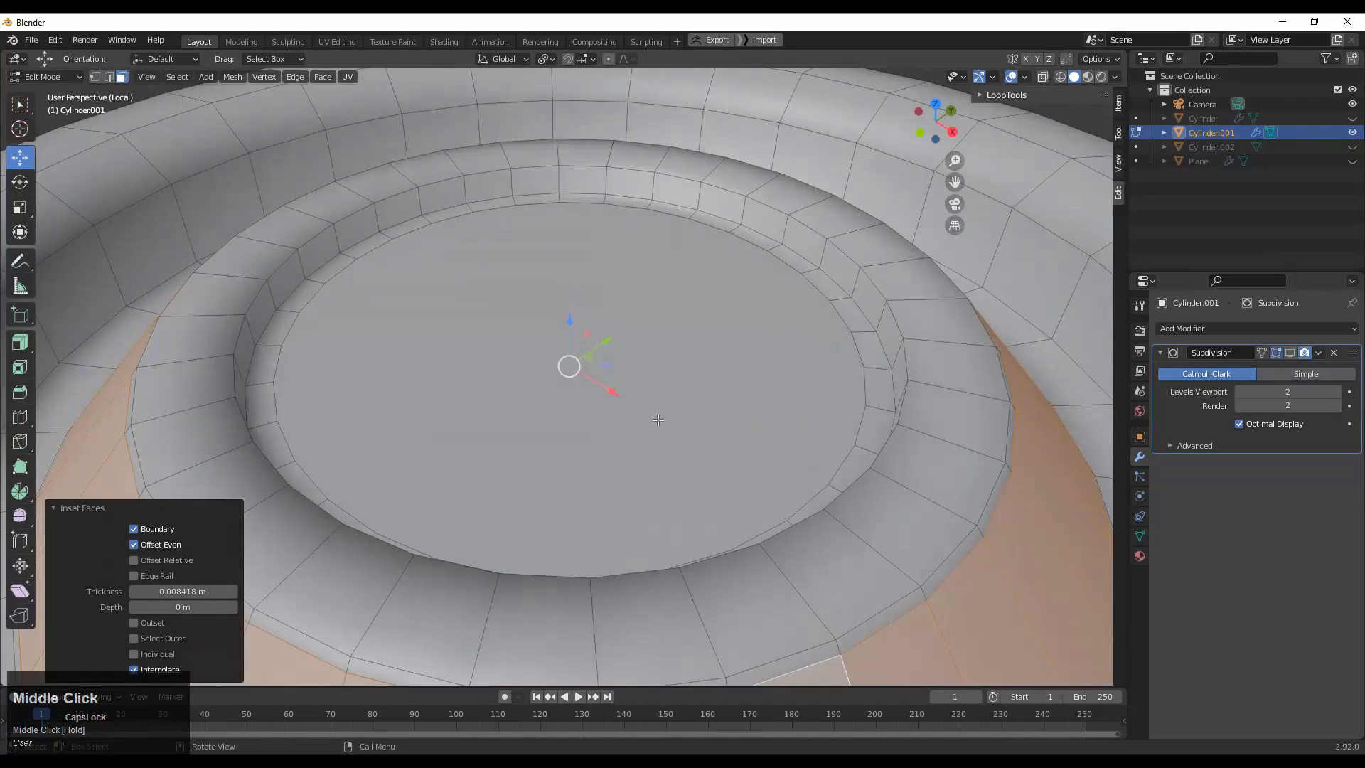
click(162, 591)
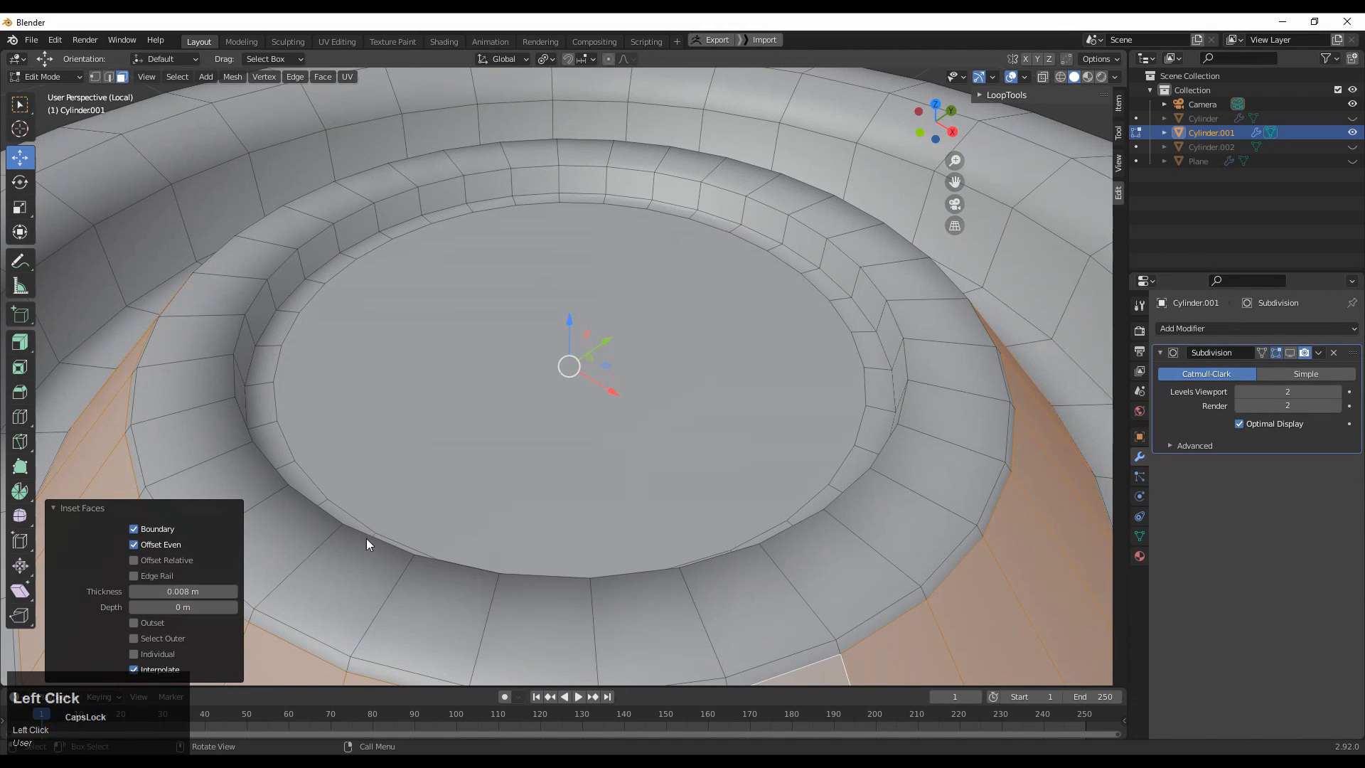
- Select the flat face ring on top of the plug and inset it by 0.007 m
alt+click(209, 455)
key(i)
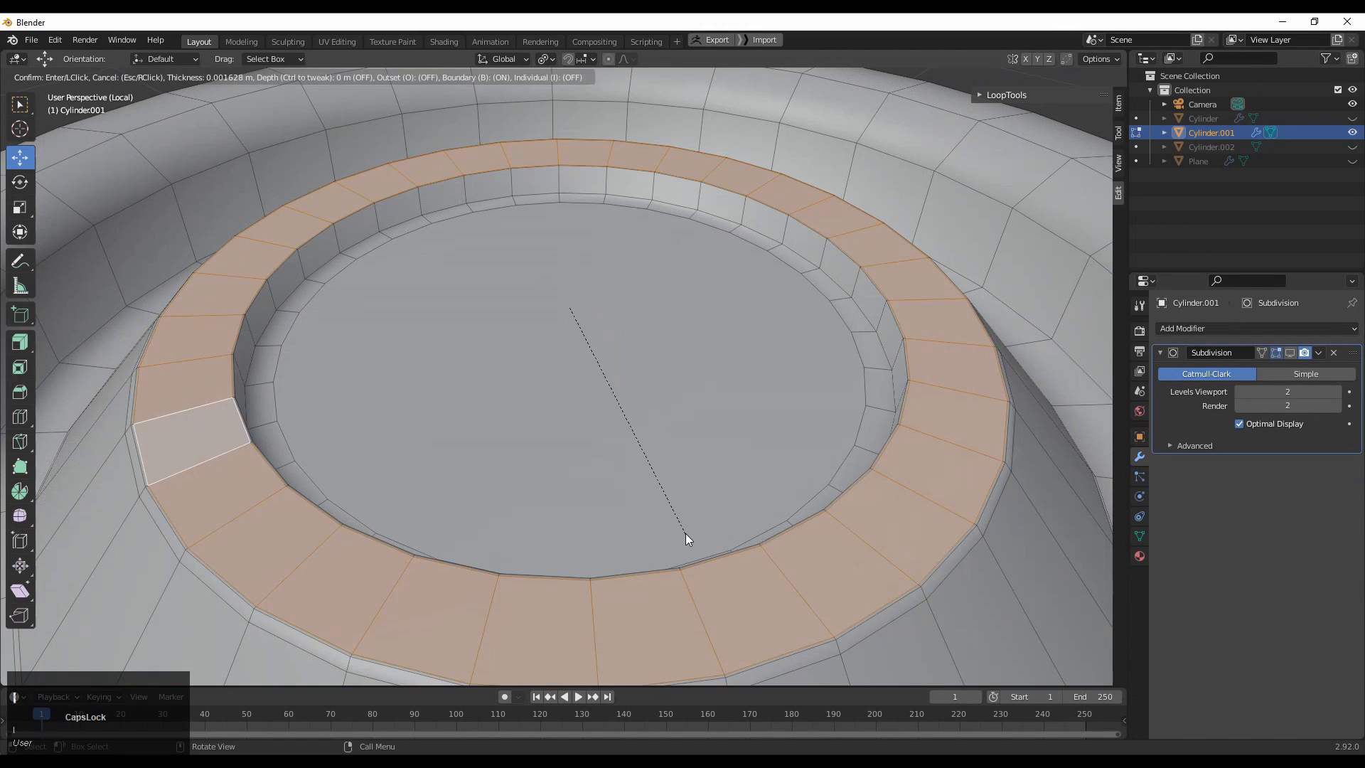
click(673, 509)
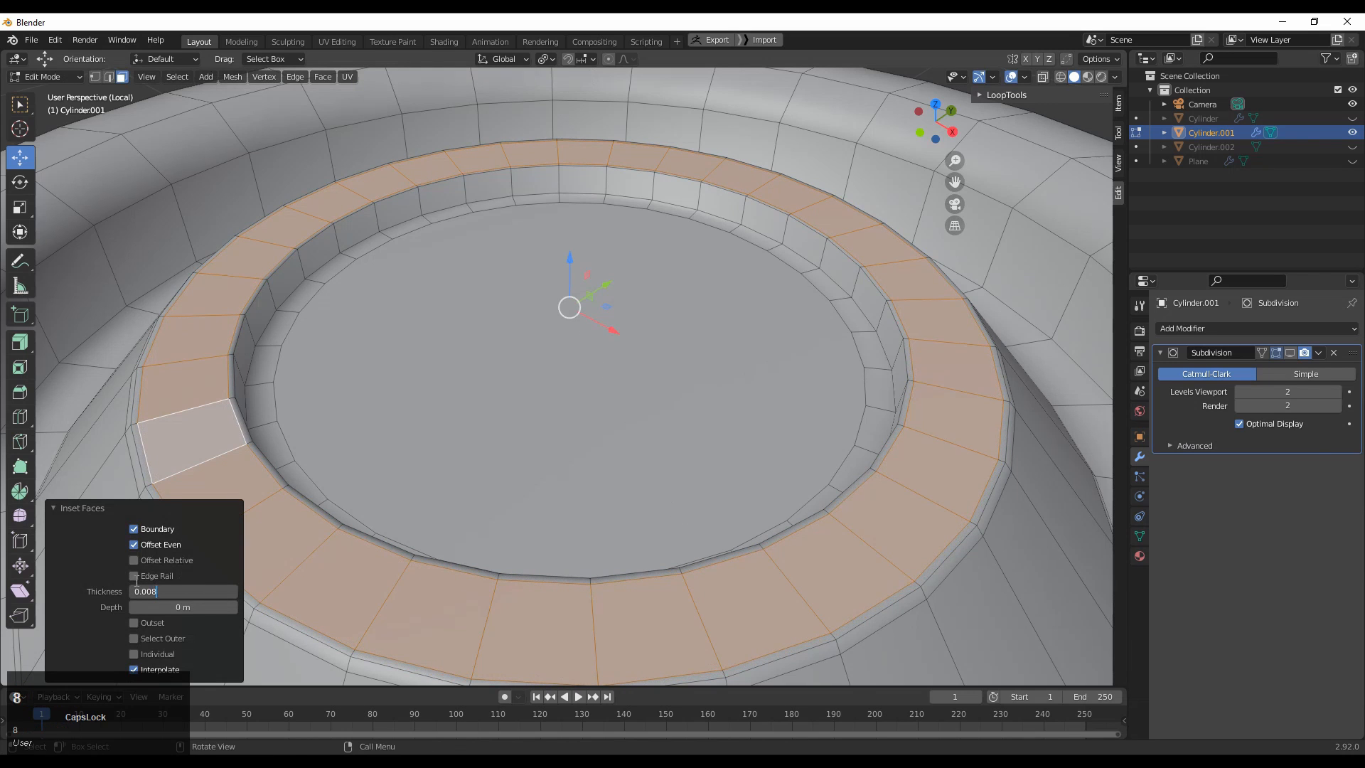
click(121, 592)
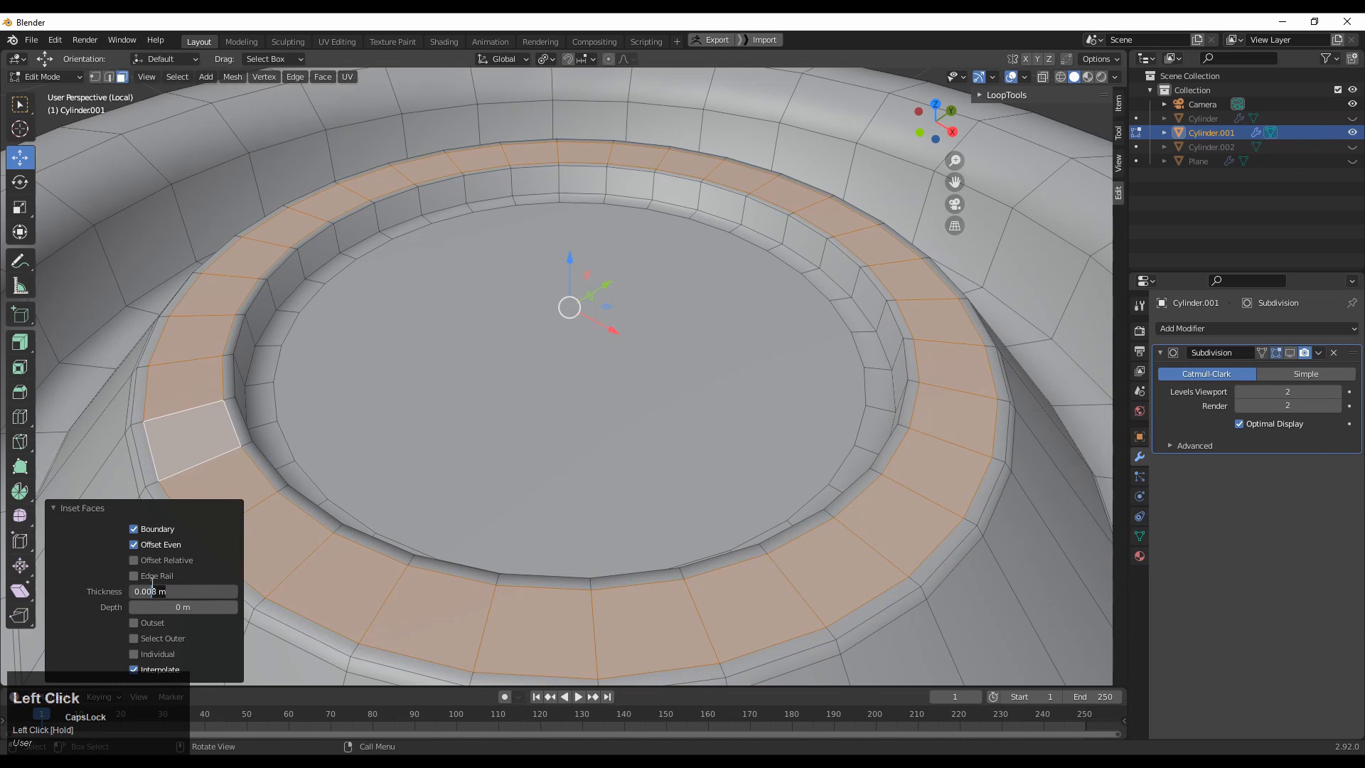
click(105, 609)
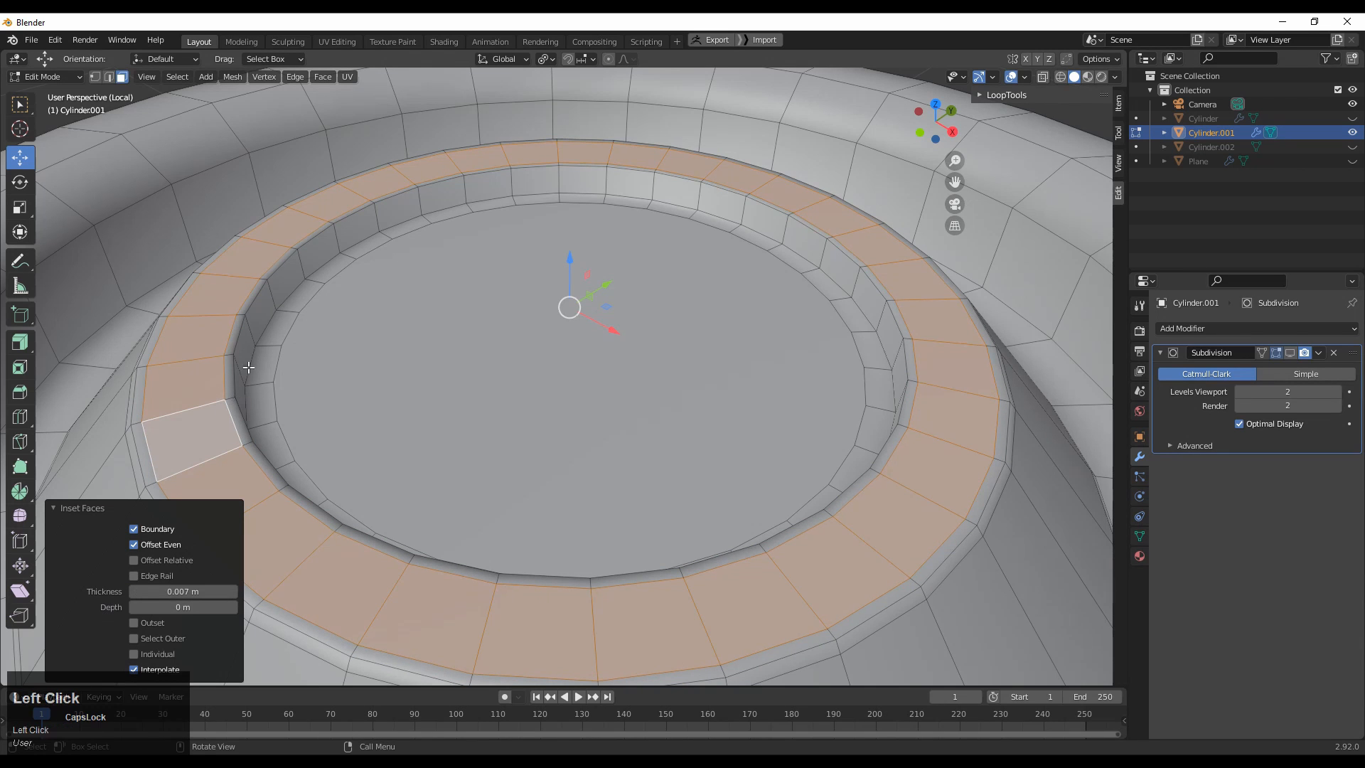
- Inset the vertical wall faces of the plug's shallow recess by about 0.007 m
key(space)
alt+click(366, 221)
key(i)
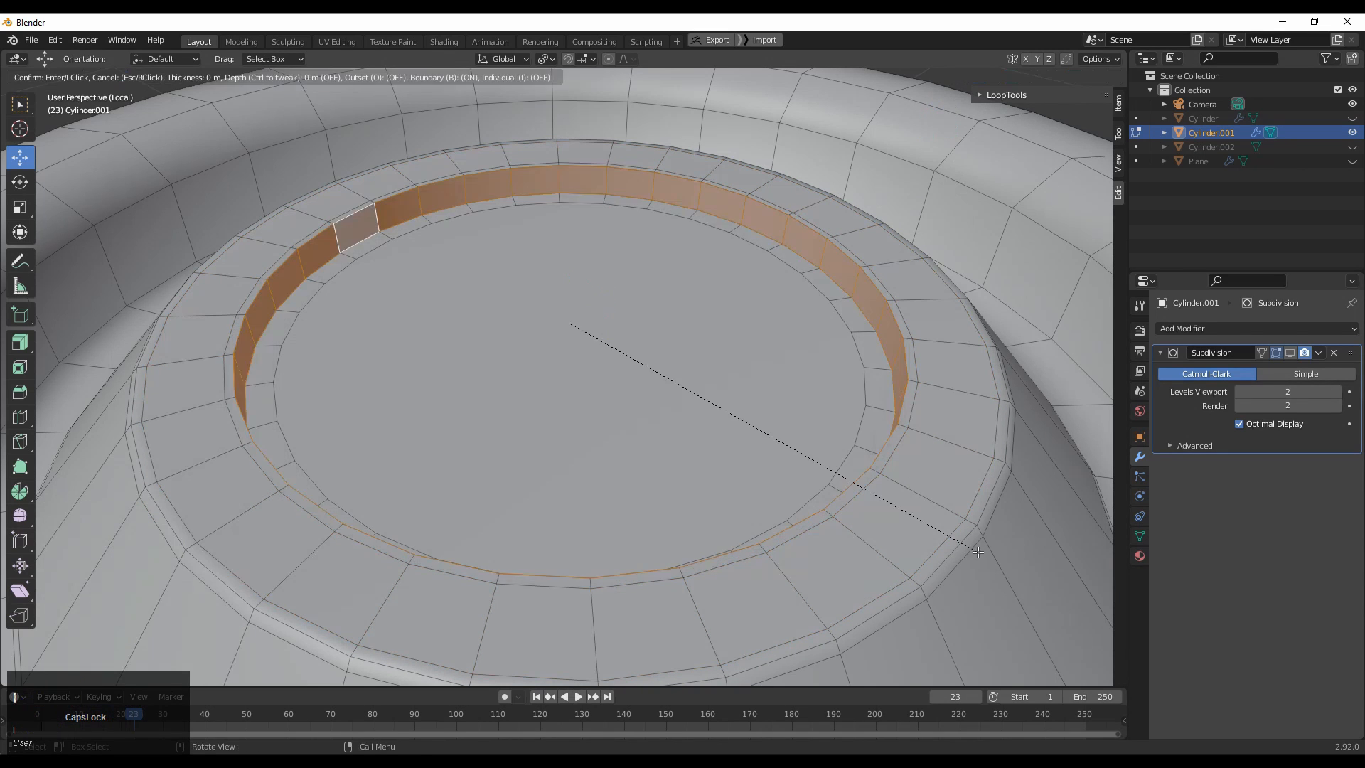
click(924, 518)
middle_drag(924, 518, 290, 561)
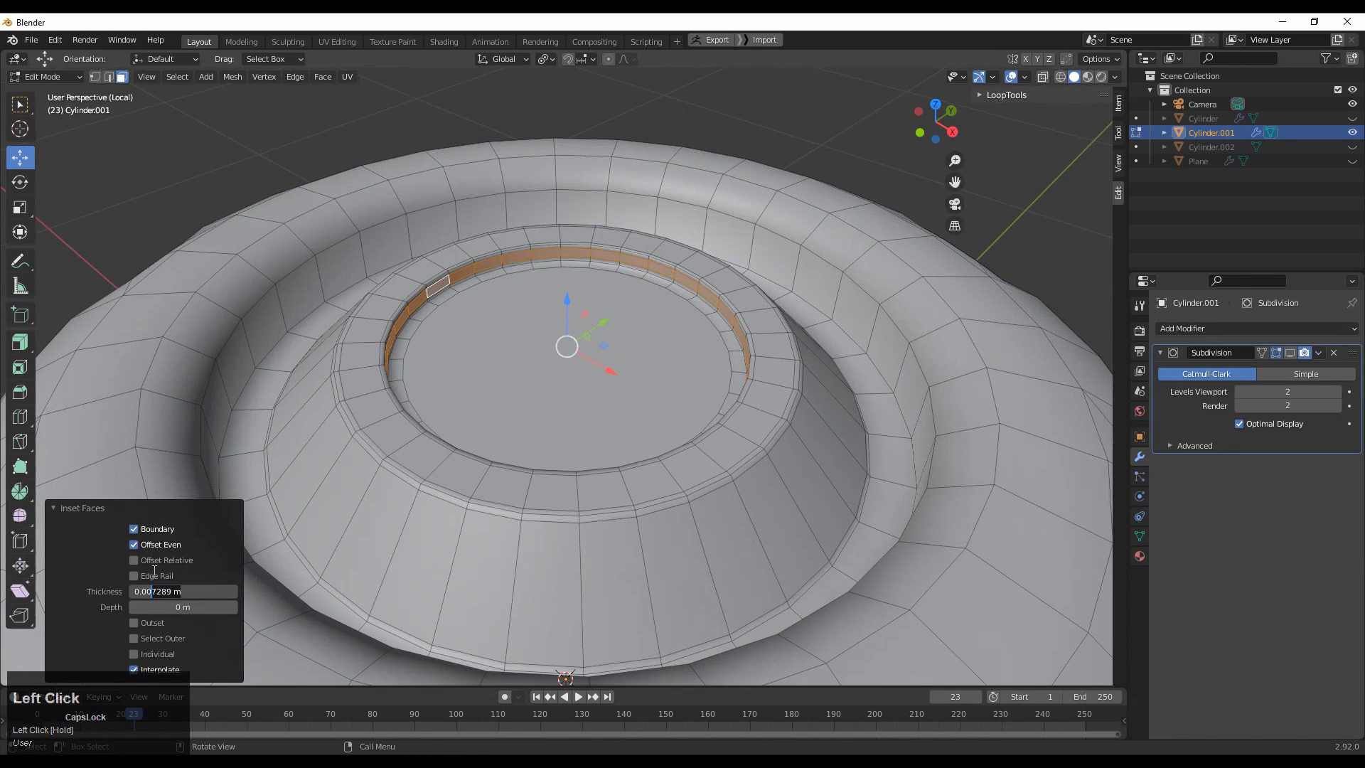
middle_drag(533, 384, 636, 432)
- Select the outer wall face ring of the groove around the plug and inset it by about 0.01 m
key(space)
key(space)
key(w)
alt+click(749, 328)
ctrl+middle_drag(636, 432, 850, 424)
key(i)
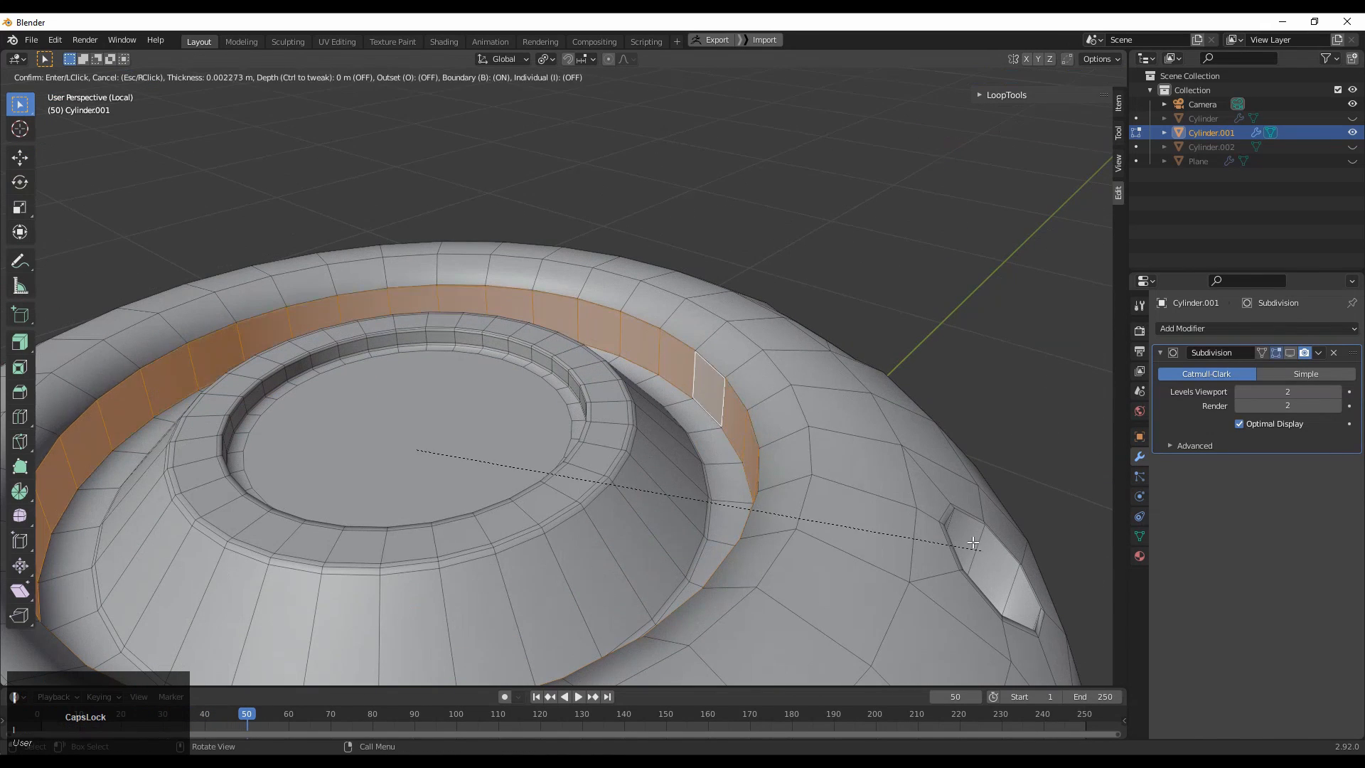
click(1022, 581)
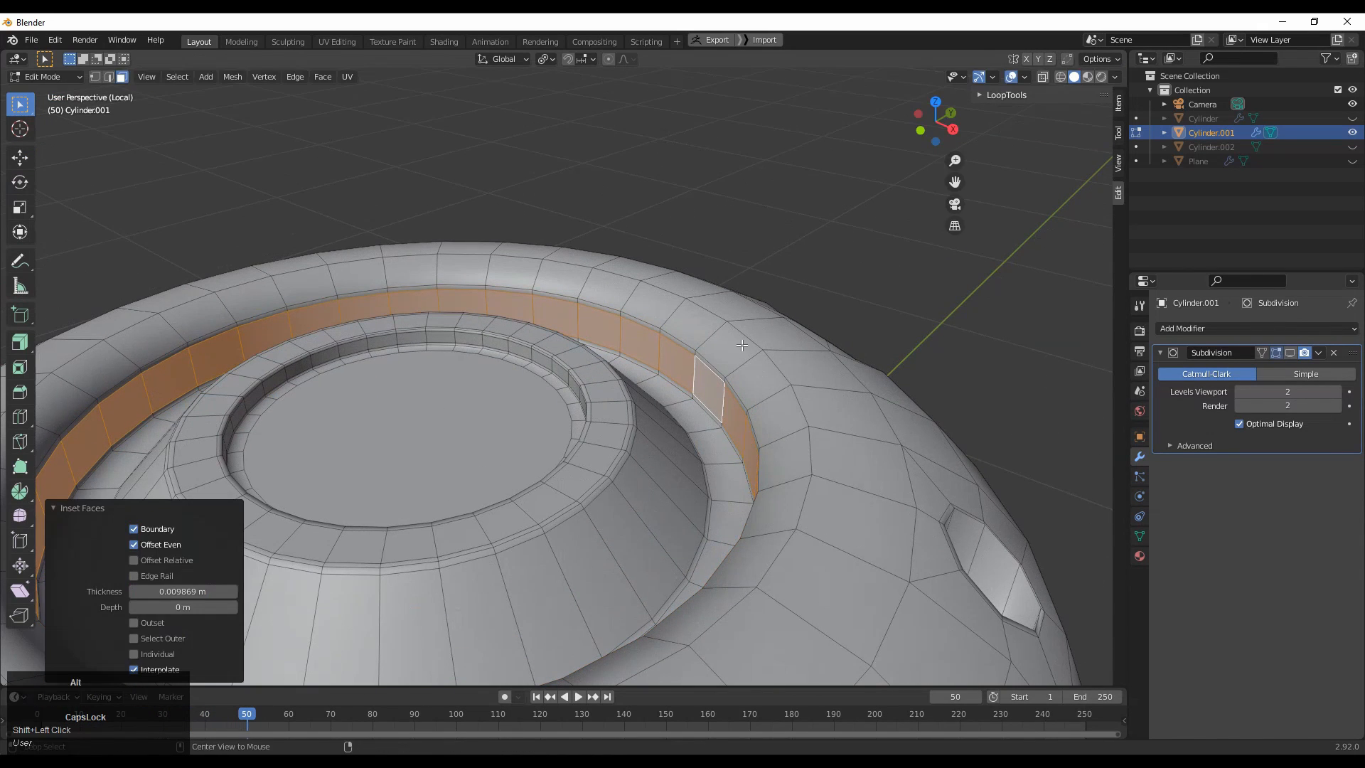
- Select the top rim face ring just outside the groove and inset it by about 0.0065 m
alt+click(711, 332)
key(i)
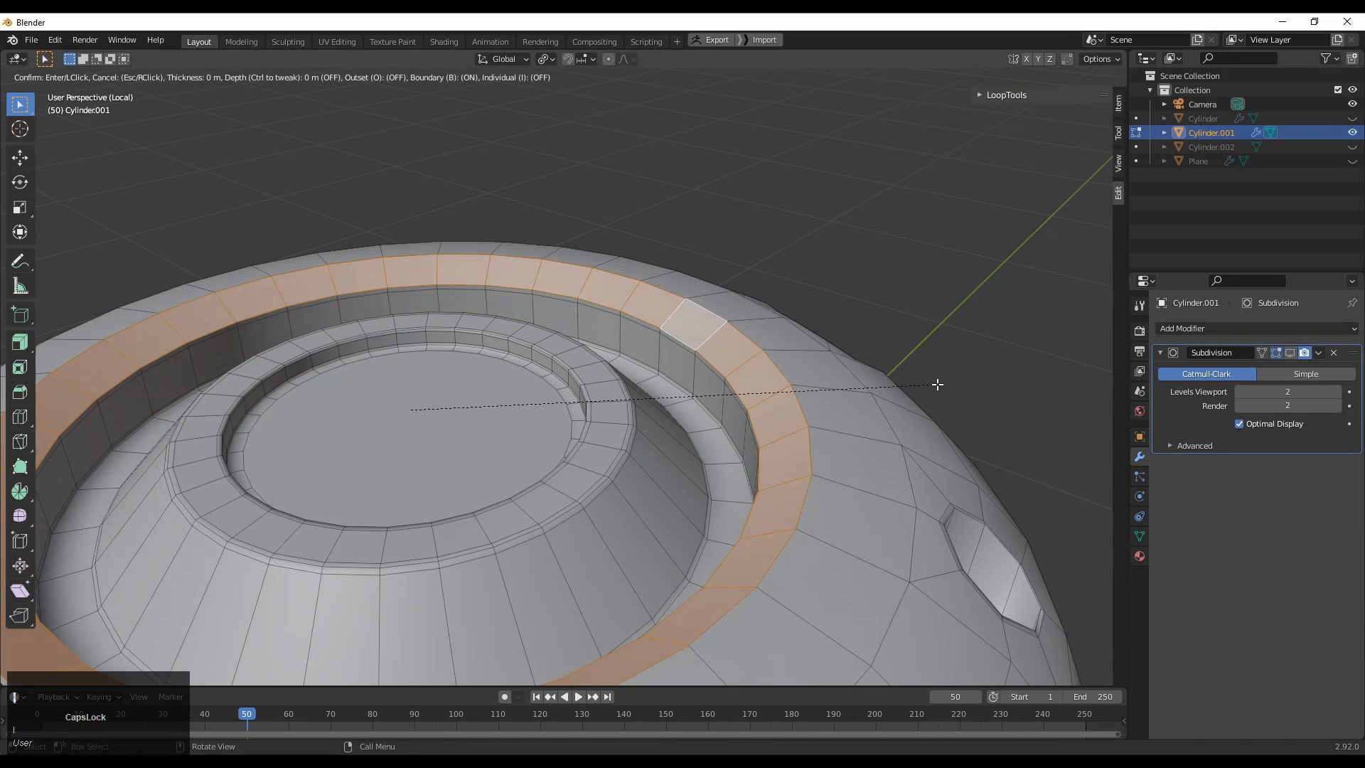
click(893, 374)
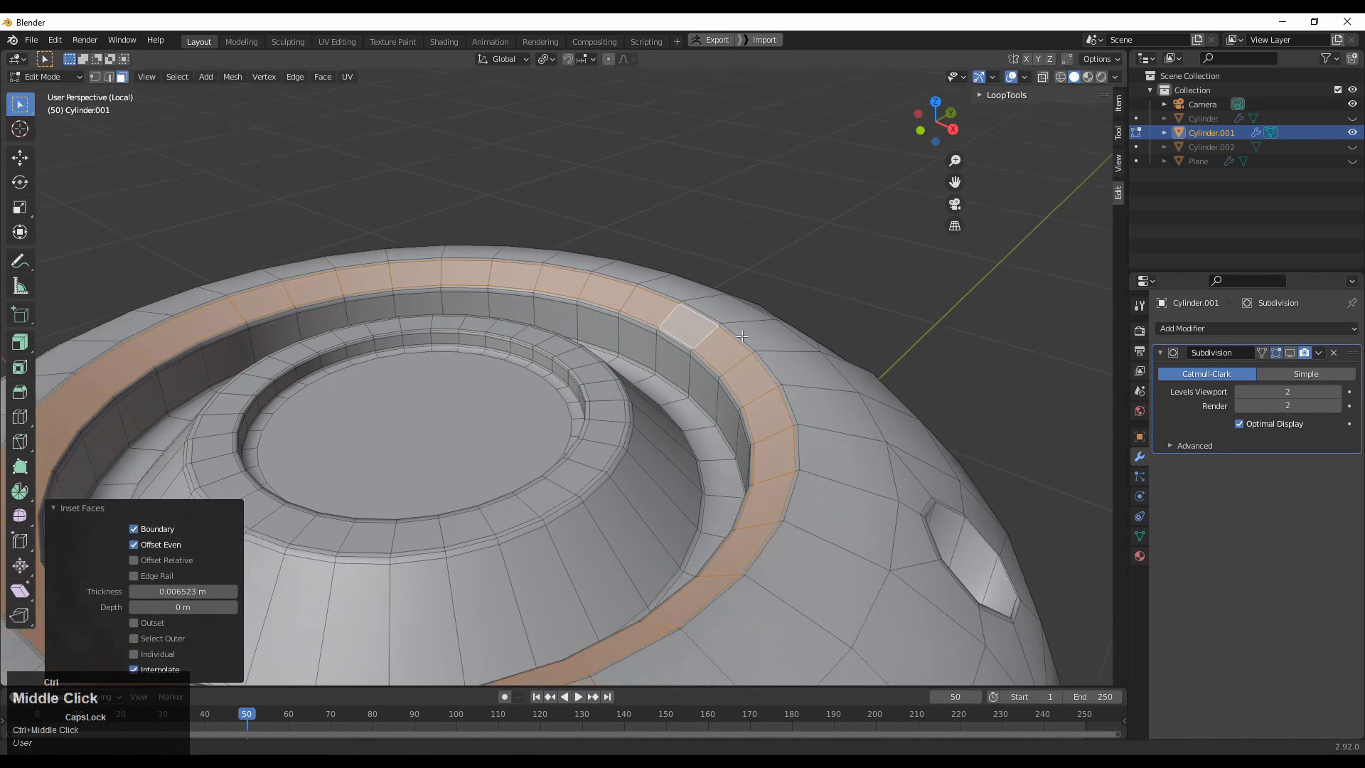
- Leave mesh editing, enable the Subdivision modifier's viewport display and check the smoothed cap against its mesh
scroll(796, 398, down, 3)
key(Tab)
click(1289, 353)
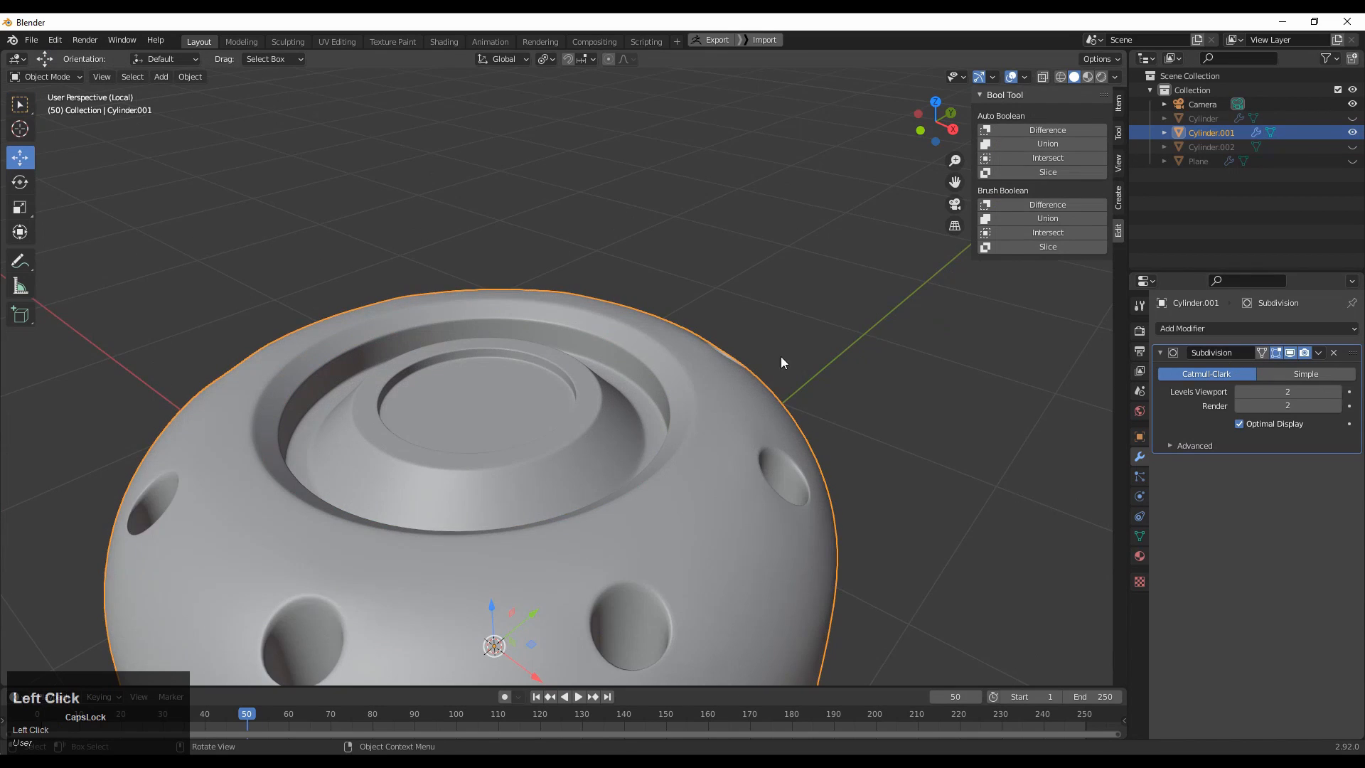
middle_drag(781, 357, 672, 439)
scroll(796, 555, down, 3)
click(573, 408)
key(Tab)
key(Tab)
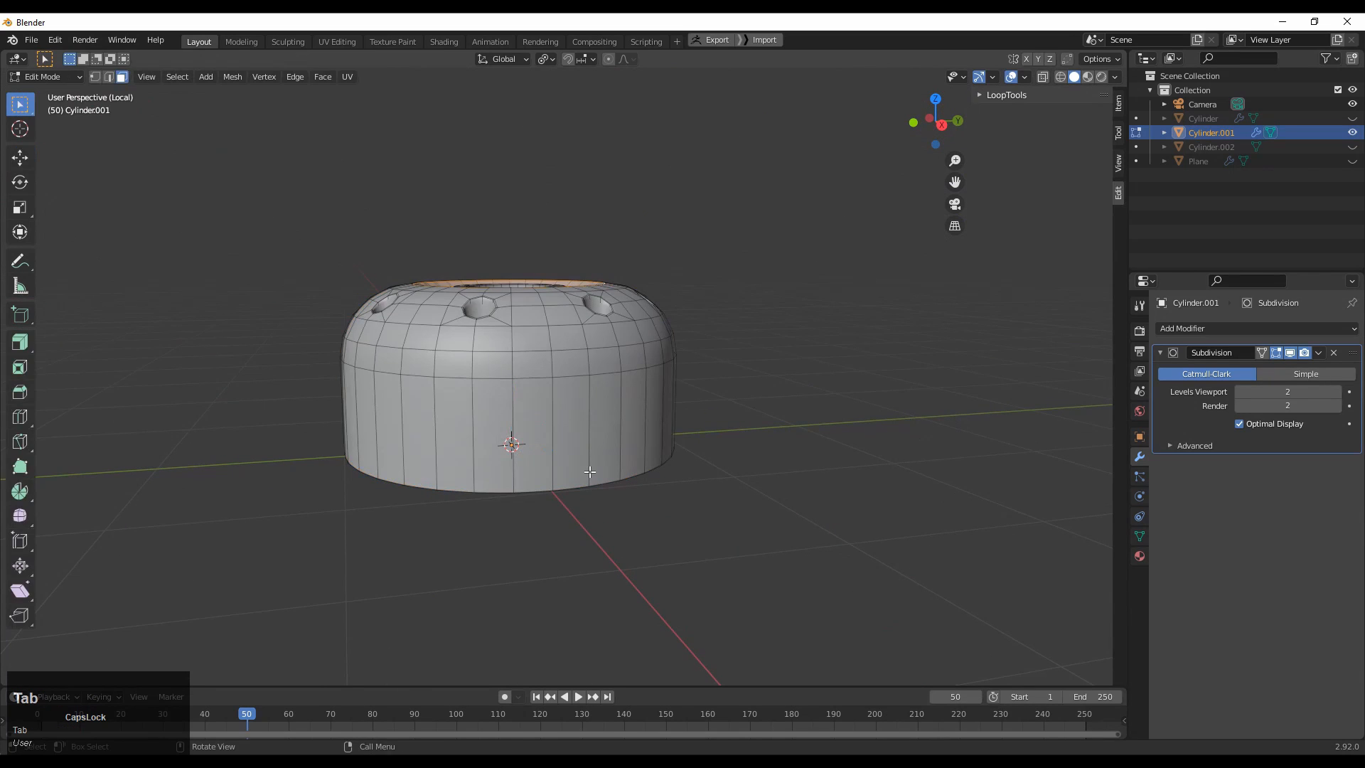
- Return to object mode and rename the cap object Cylinder.001 as P_1
key(Tab)
double_click(1212, 132)
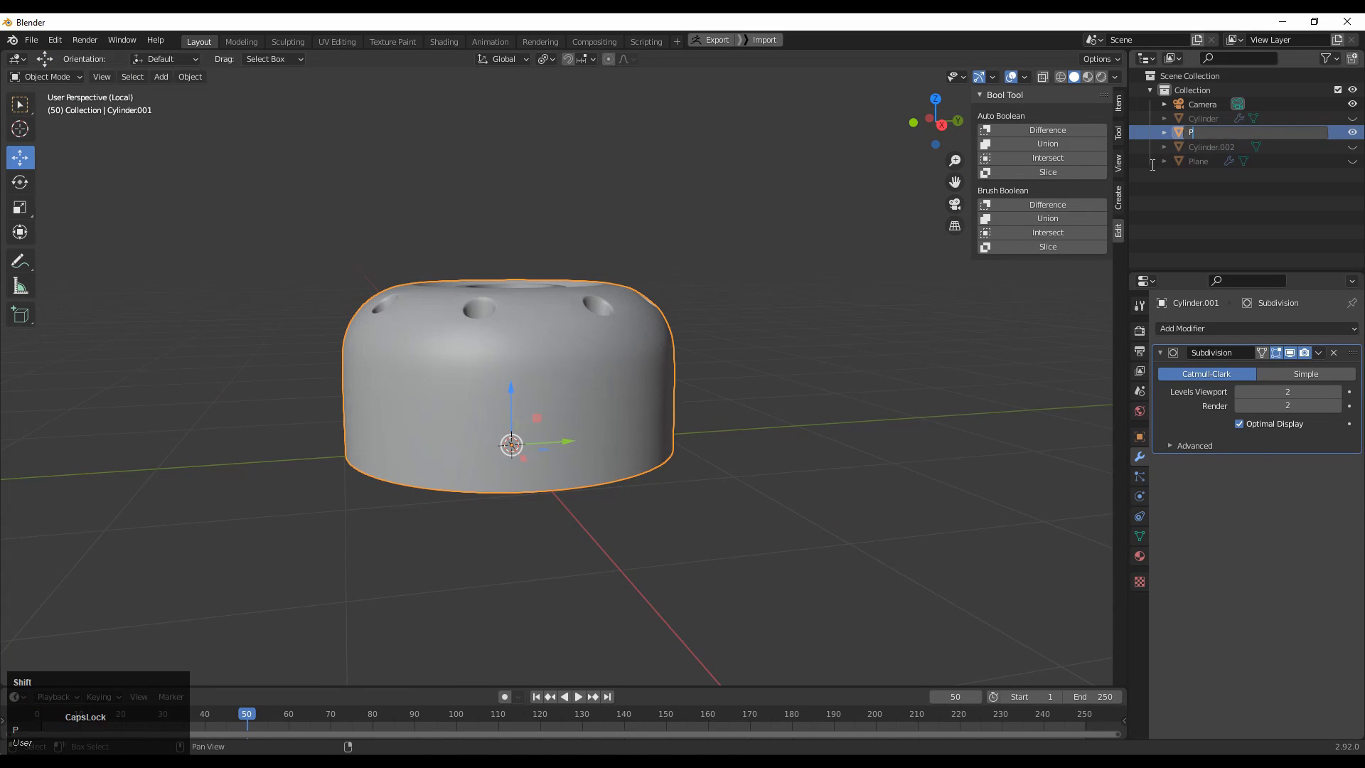
click(1055, 378)
middle_drag(1055, 378, 561, 398)
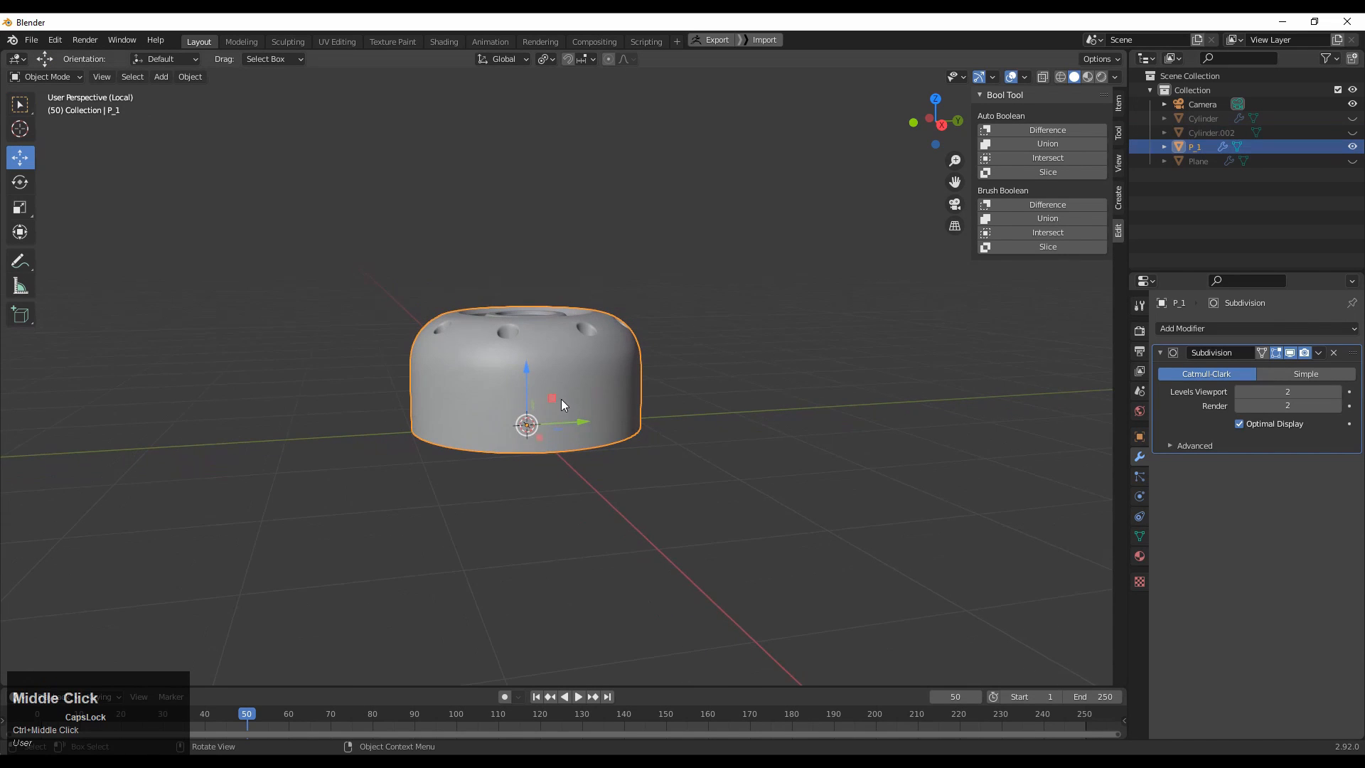
click(579, 384)
click(868, 285)
click(582, 384)
key(h)
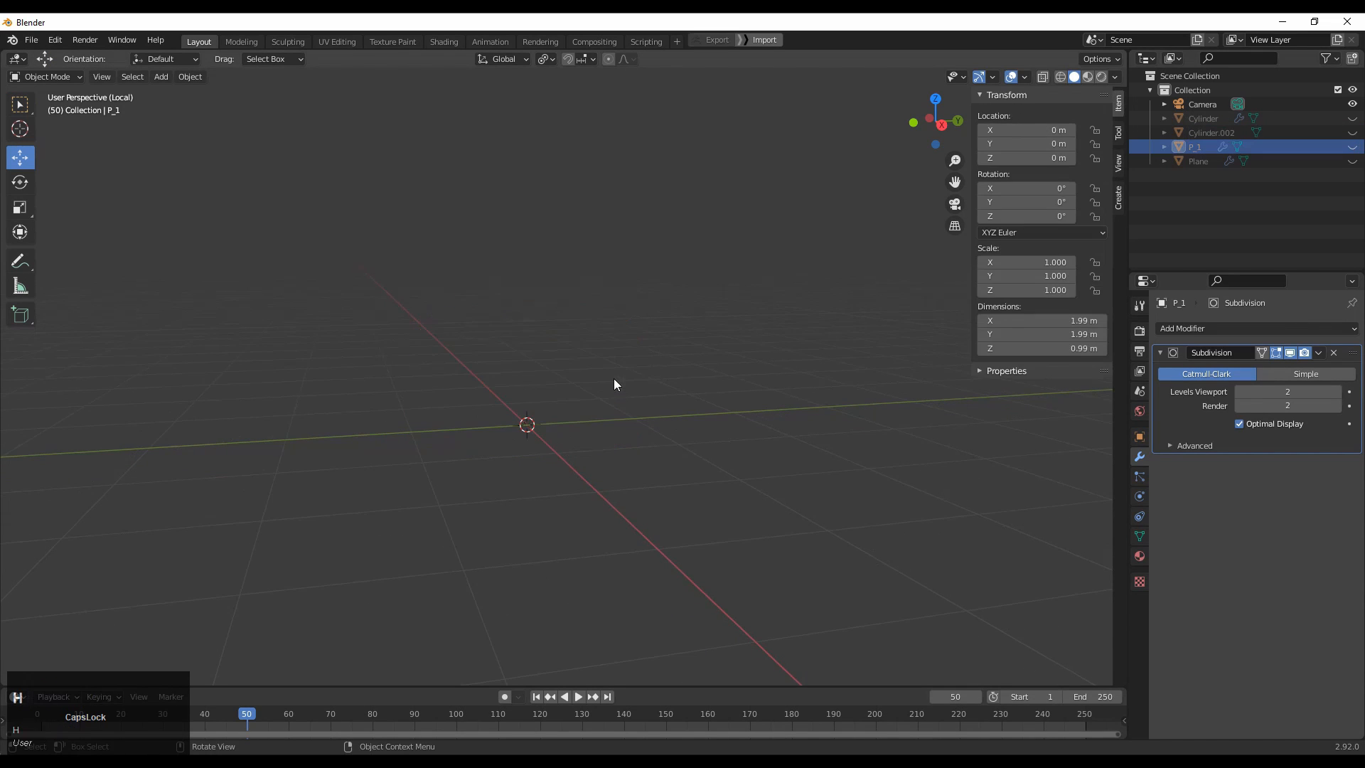
click(613, 378)
middle_drag(574, 306, 609, 421)
click(935, 116)
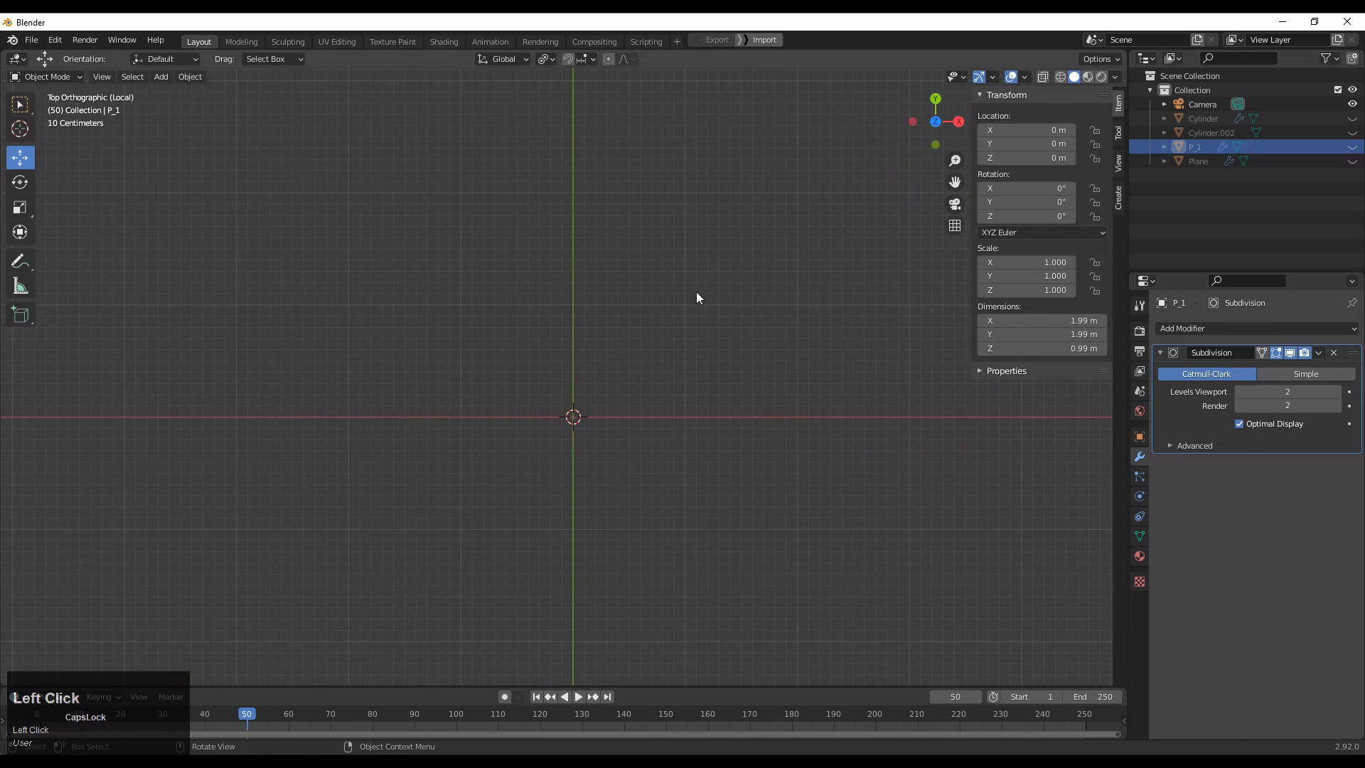
click(1353, 146)
middle_drag(700, 369, 578, 429)
ctrl+middle_drag(578, 430, 638, 381)
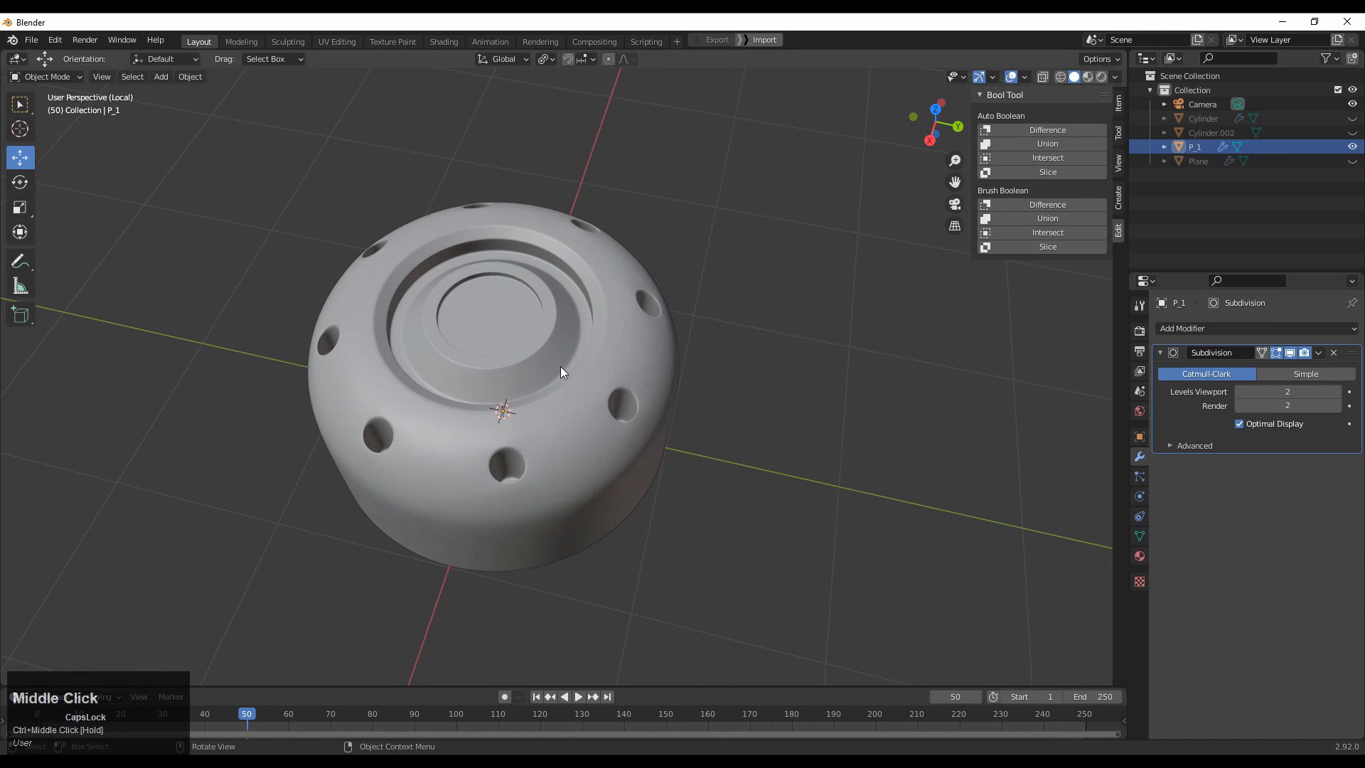
- Hide the cap and add a 2 m mesh plane at the world origin
key(h)
click(590, 355)
key(h)
key(shift+a)
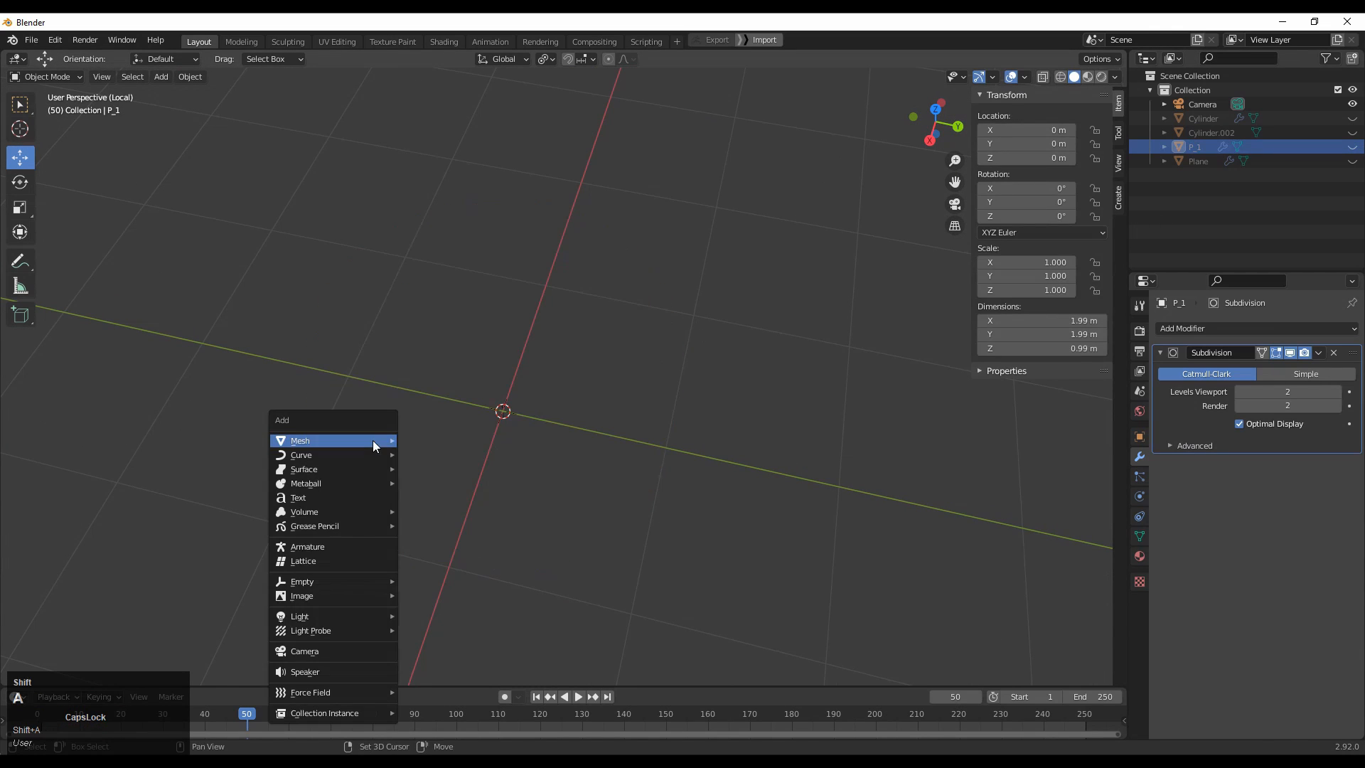
mouse_move(373, 440)
click(446, 440)
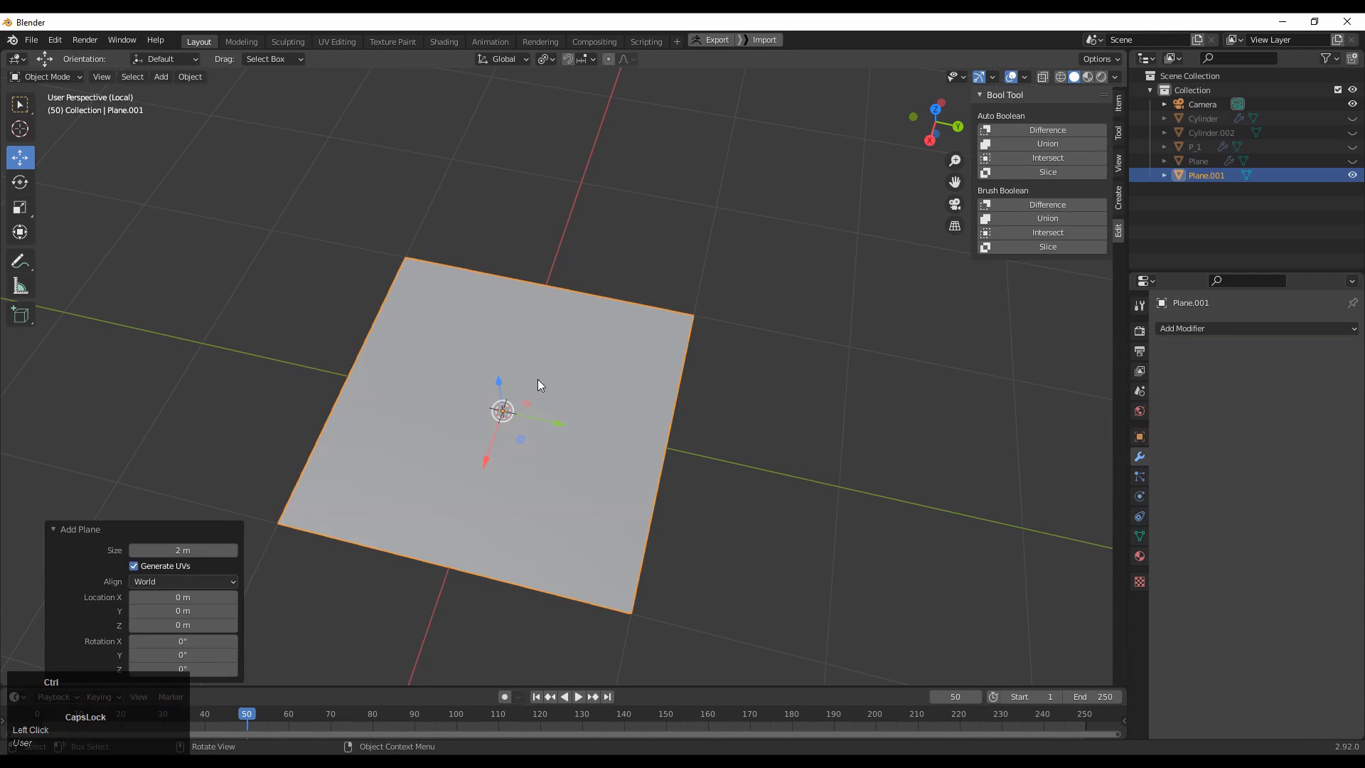
- In edit mode from the top view, add two evenly spaced loop cuts running along Y across the plane
middle_drag(542, 384, 831, 149)
click(938, 105)
key(Tab)
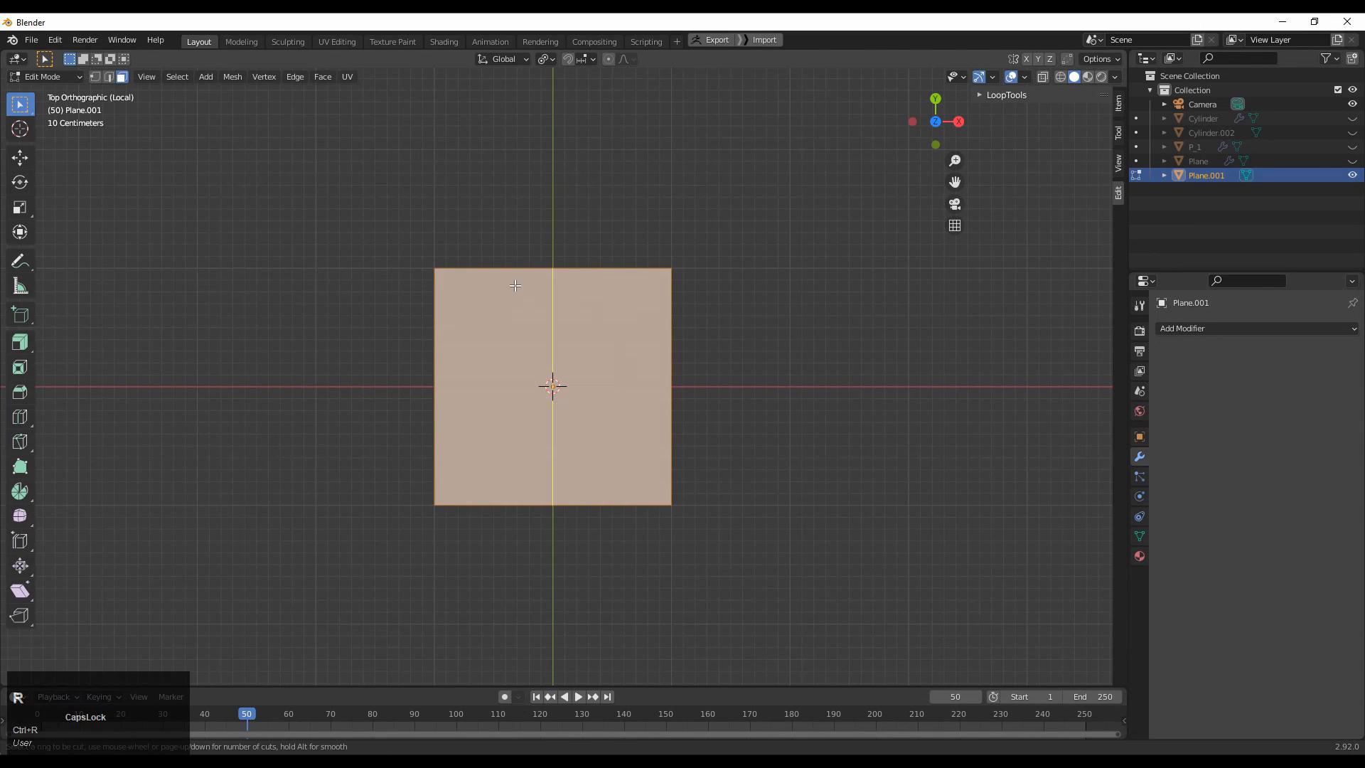
scroll(551, 383, up, 1)
click(552, 384)
right_click(551, 384)
ctrl+middle_drag(551, 383, 603, 337)
- Select the whole plane mesh and scale it down along X to about 0.7 of its width
click(24, 208)
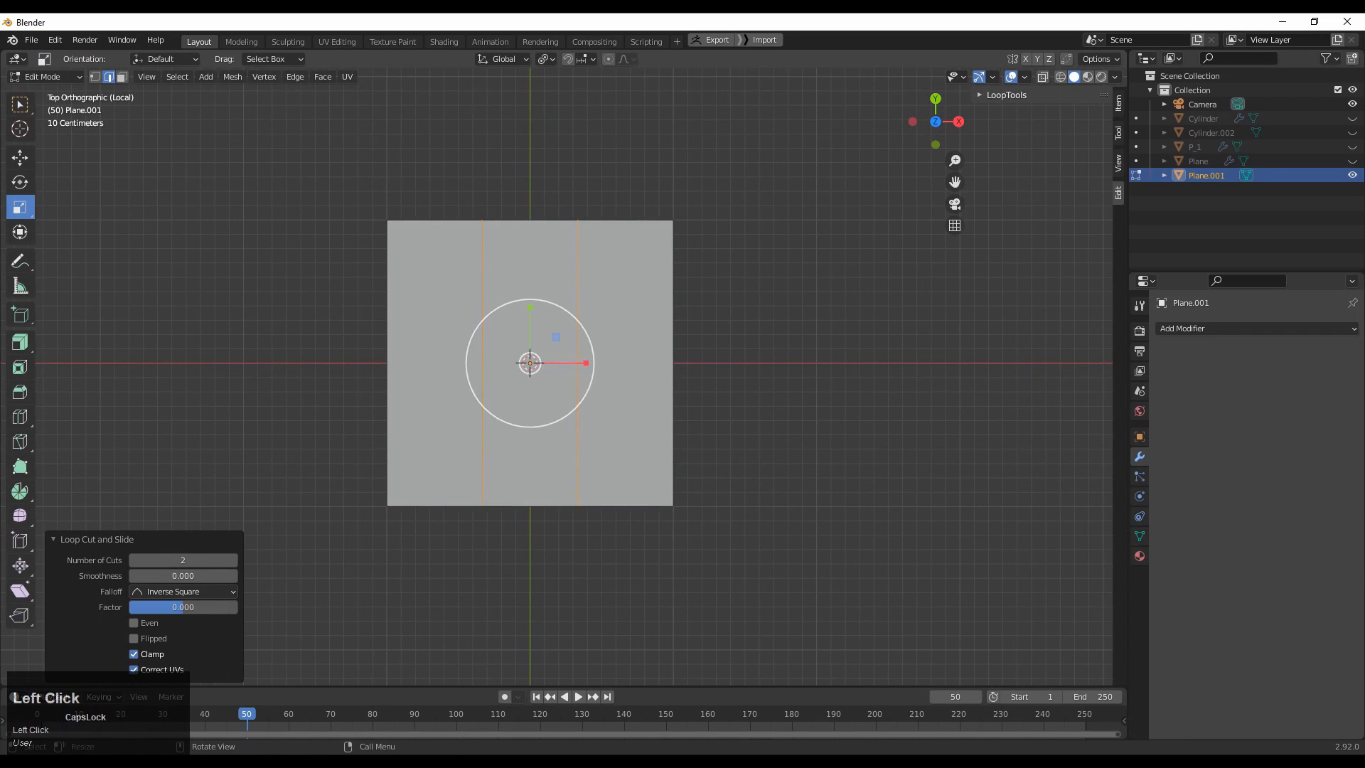
mouse_move(586, 364)
ctrl+mouse_down()
mouse_move(554, 363)
mouse_move(565, 368)
ctrl+mouse_up()
right_click(554, 364)
key(a)
click(692, 244)
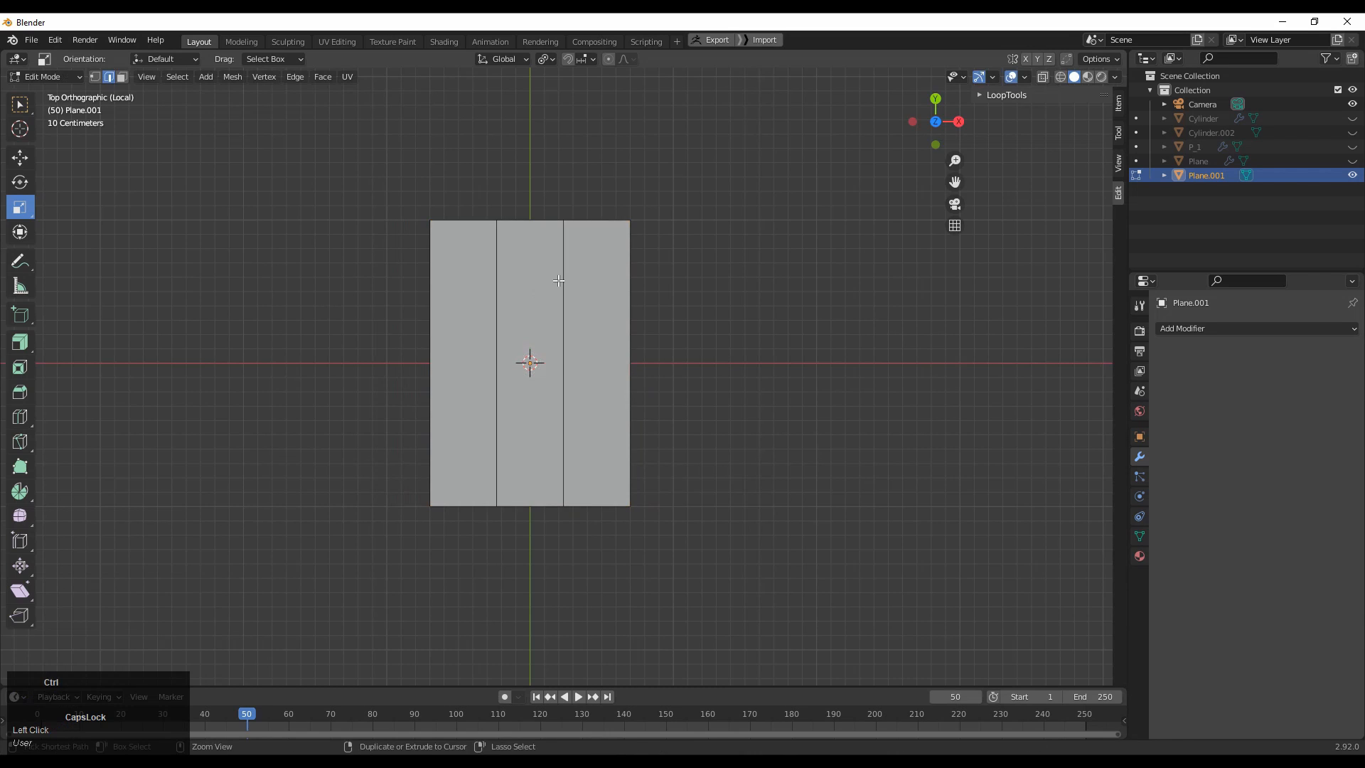
- Add three loop cuts across the plane along X: one centred and one near each end, slid by a factor of 0.7
key(ctrl+r)
click(559, 280)
right_click(558, 279)
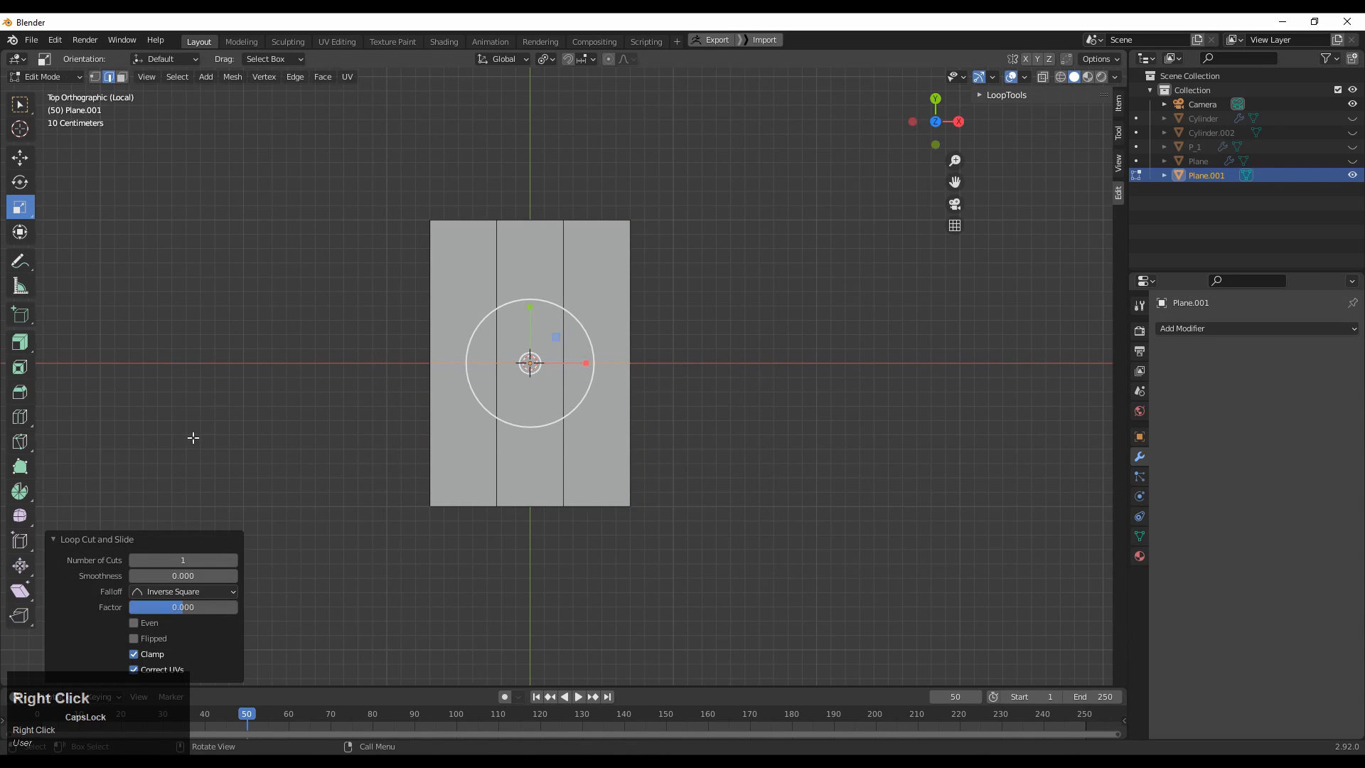
key(ctrl+r)
click(547, 260)
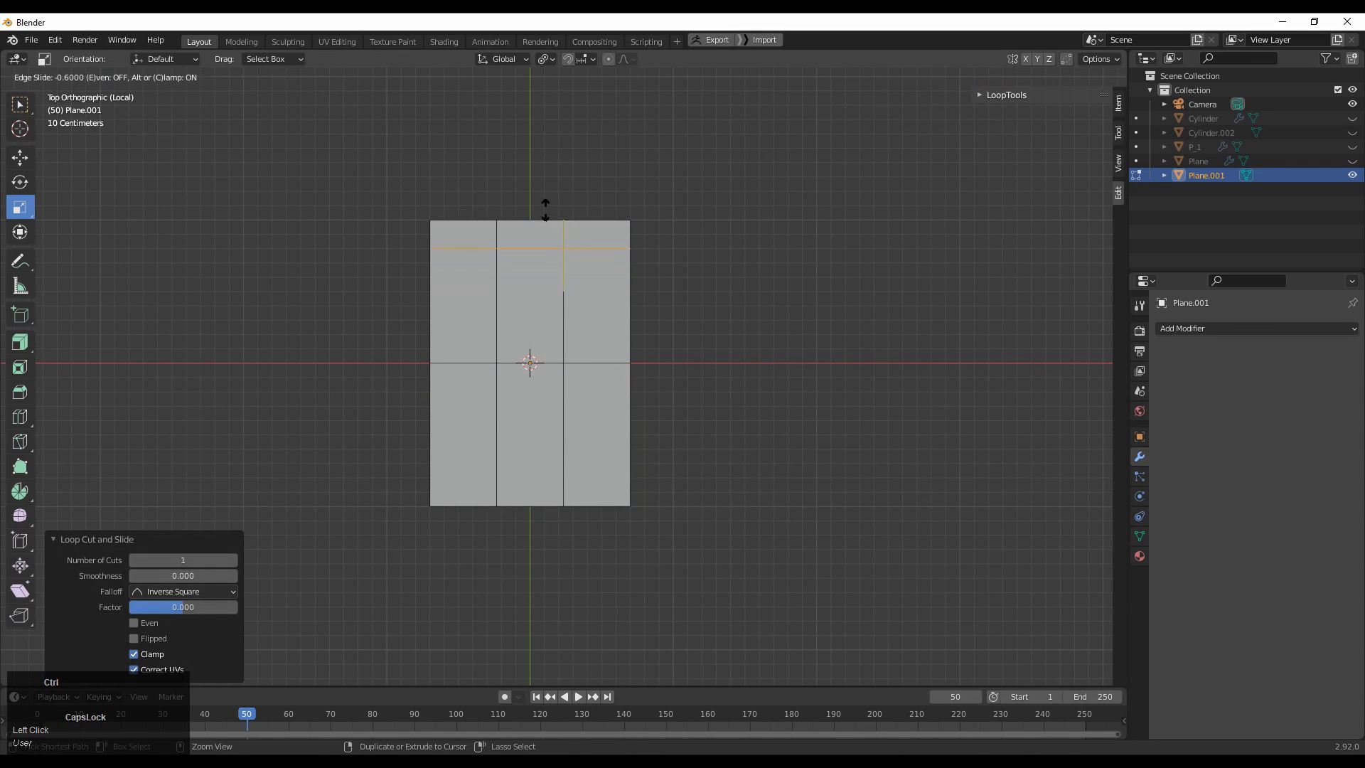
click(540, 234)
key(ctrl+r)
click(558, 407)
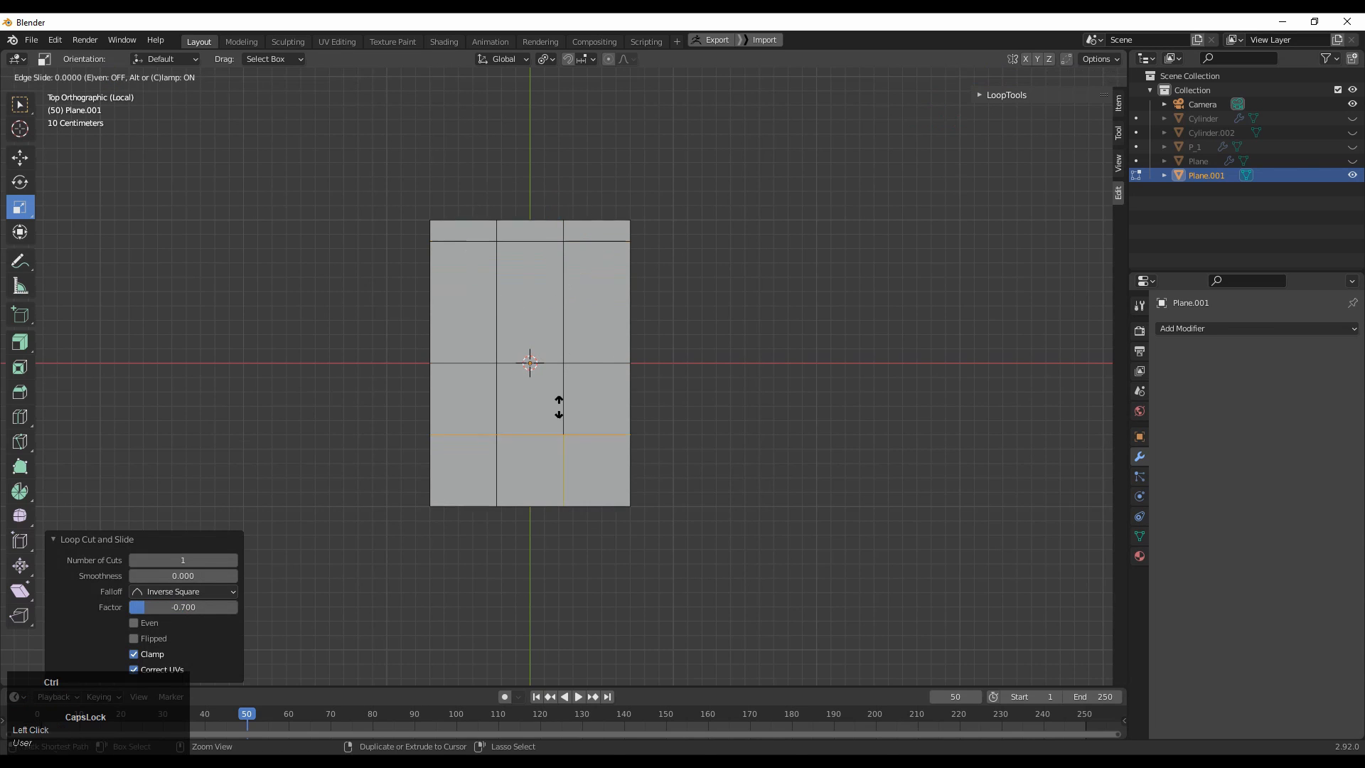
click(564, 455)
- Add a centred loop cut along Y through the plane's middle strip without sliding it
shift+middle_drag(564, 455, 506, 455)
click(555, 446)
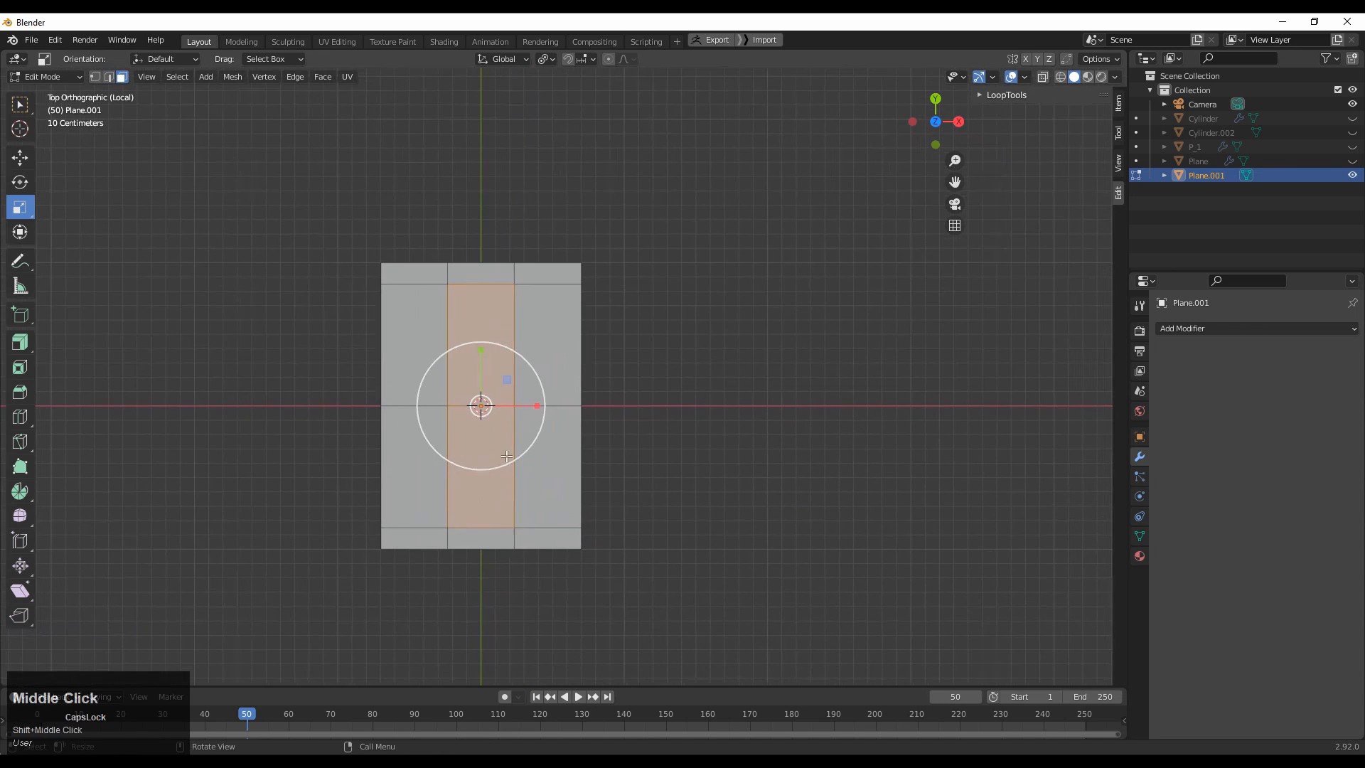
key(ctrl+r)
click(470, 282)
right_click(469, 282)
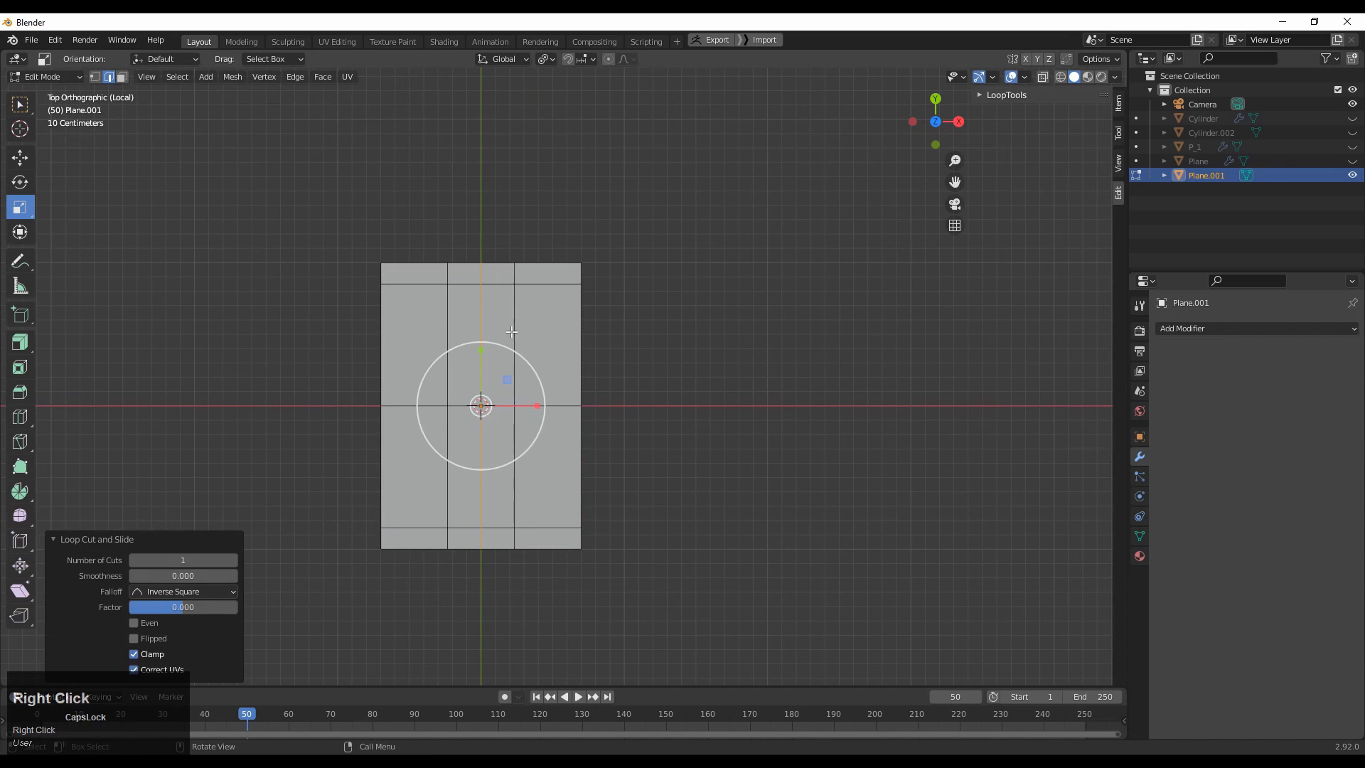
- Select the four central strip faces, inset them by about 0.11 m and shorten the inset slightly along Y
key(3)
drag(472, 485, 472, 485)
key(i)
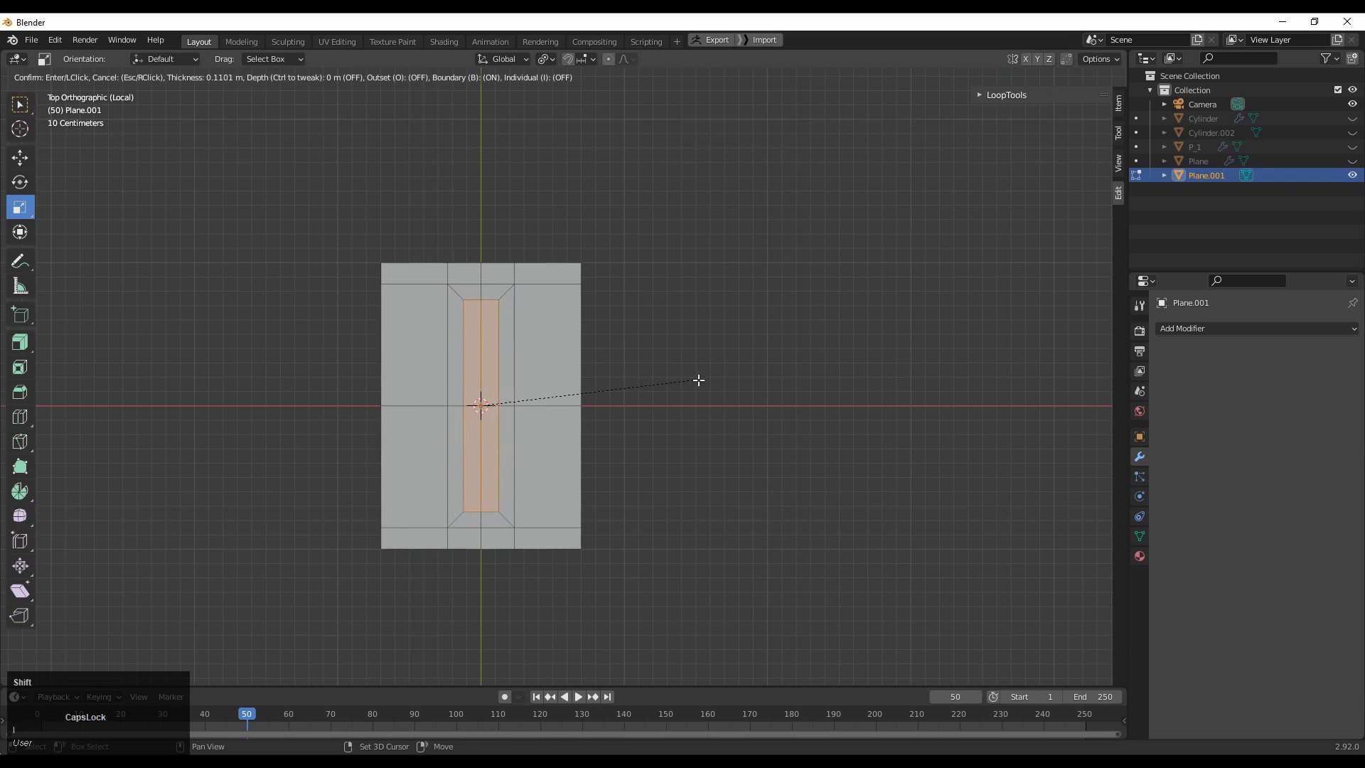
shift+click(695, 382)
drag(482, 357, 473, 340)
- Move the middle vertex at each end of the inset strip outward along Y to form pointed ends
key(1)
click(481, 501)
shift+click(481, 310)
click(469, 340)
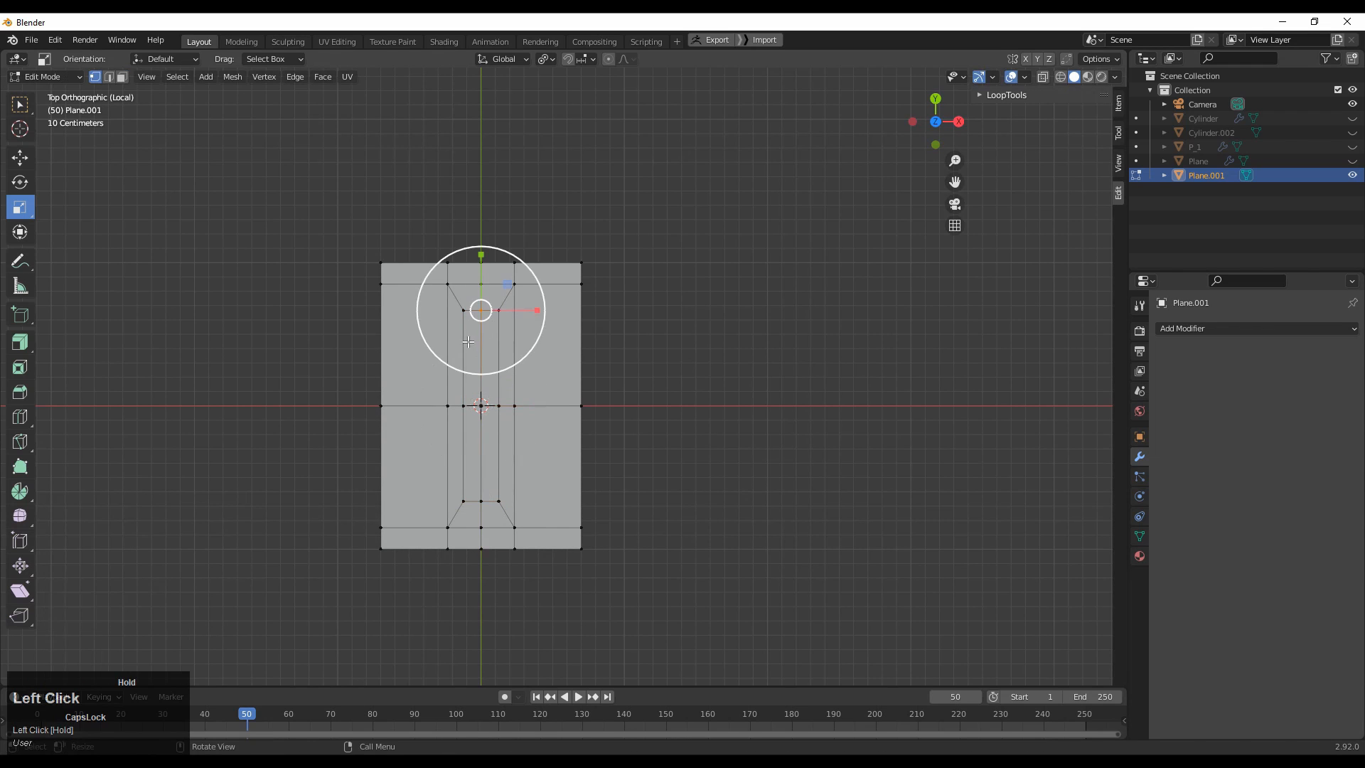
drag(481, 252, 481, 245)
click(486, 494)
drag(484, 451, 486, 461)
- Select the faces of the pointed strip and inset them twice, the first time by about 0.018 m
shift+middle_drag(455, 363, 442, 385)
scroll(445, 386, up, 1)
key(3)
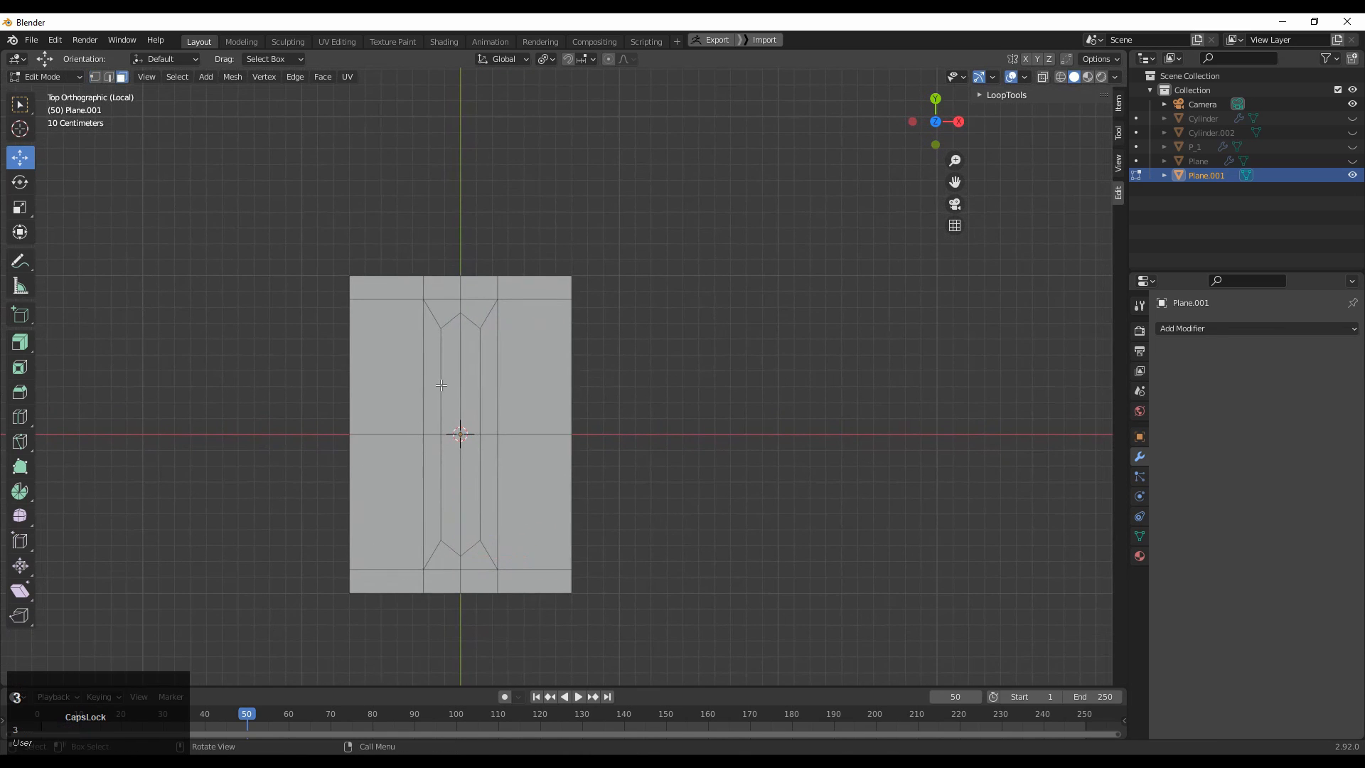
key(i)
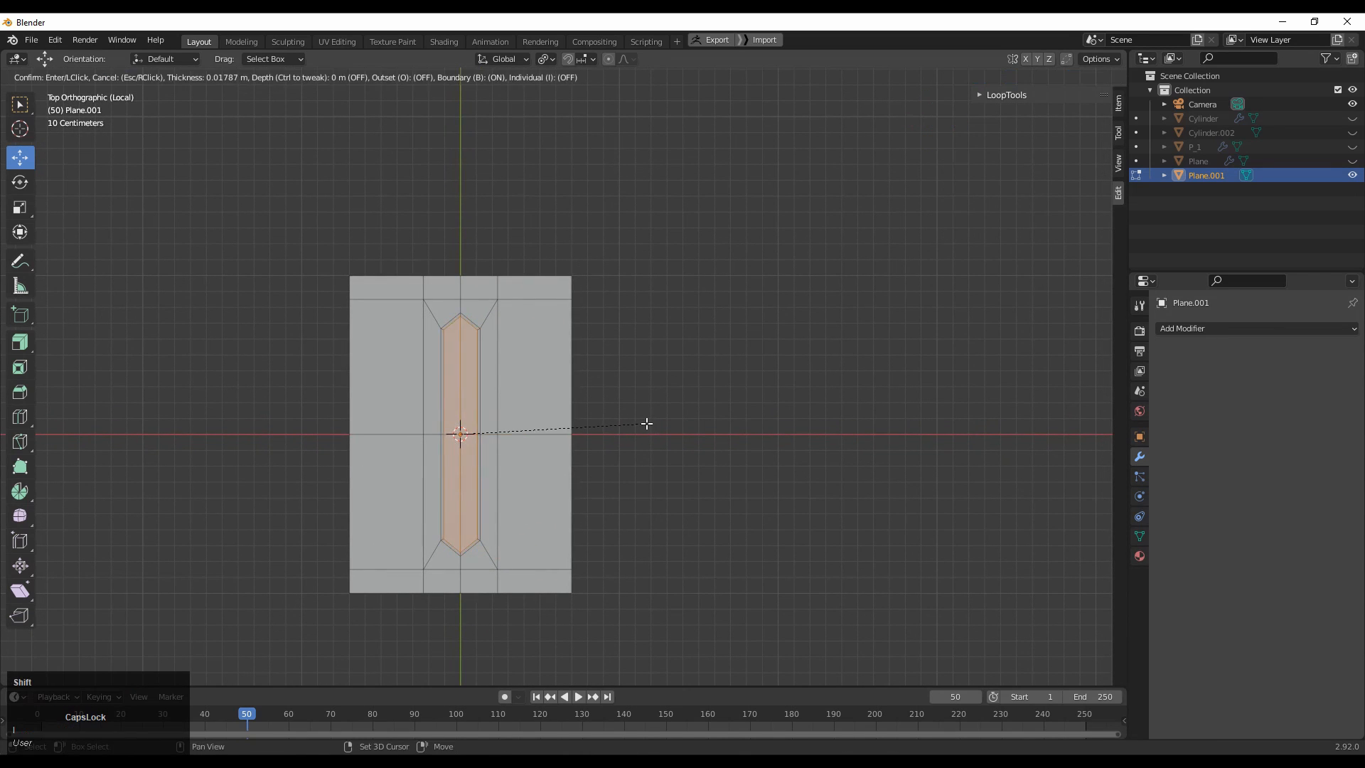
click(647, 423)
key(i)
click(635, 424)
- Move the innermost strip faces down about 0.053 m along Z to recess the slot
middle_drag(634, 424, 595, 338)
ctrl+middle_drag(595, 338, 592, 285)
shift+middle_drag(591, 284, 742, 194)
drag(564, 257, 570, 271)
middle_drag(570, 283, 713, 355)
key(s)
key(Escape)
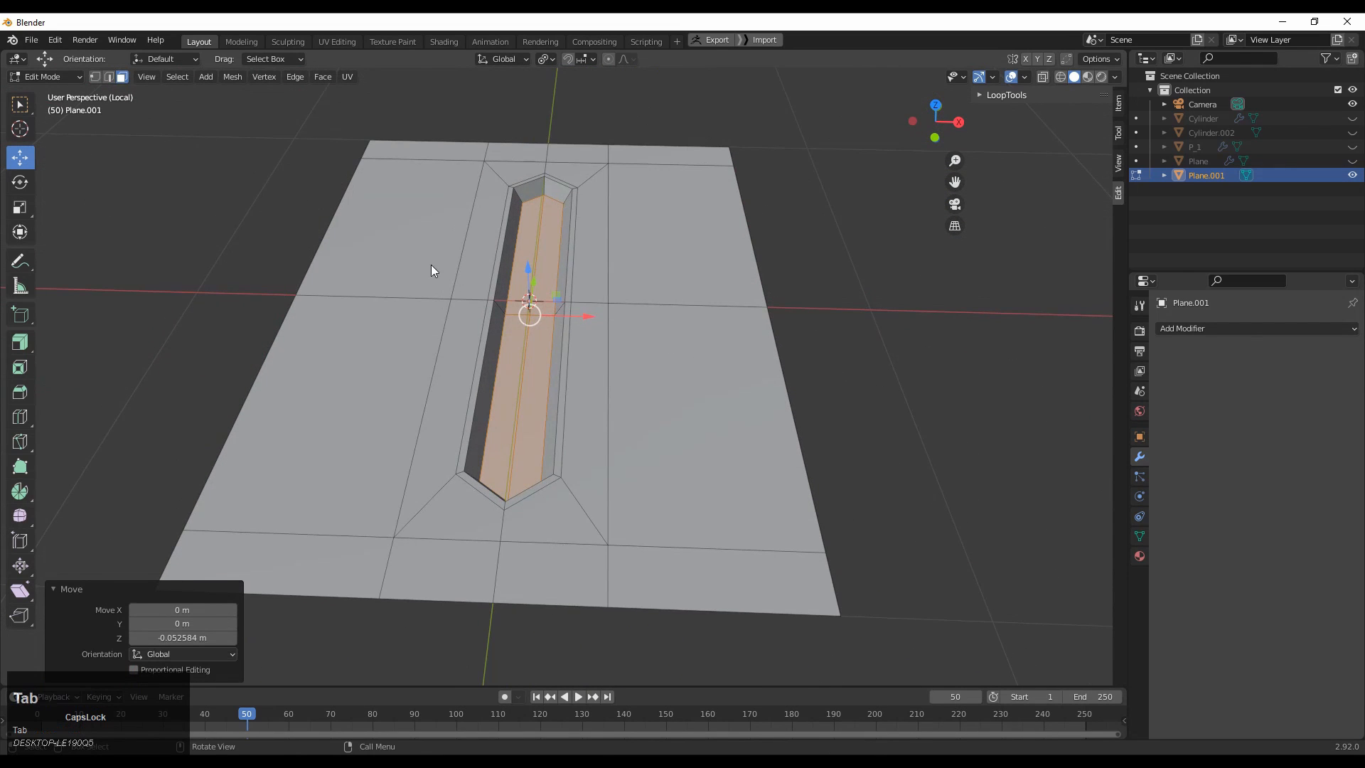
- From the top view, move the vertices of both long outer edges of the plane inward by 0.2 m along X
key(Tab)
middle_drag(431, 264, 526, 512)
key(Tab)
drag(489, 188, 430, 490)
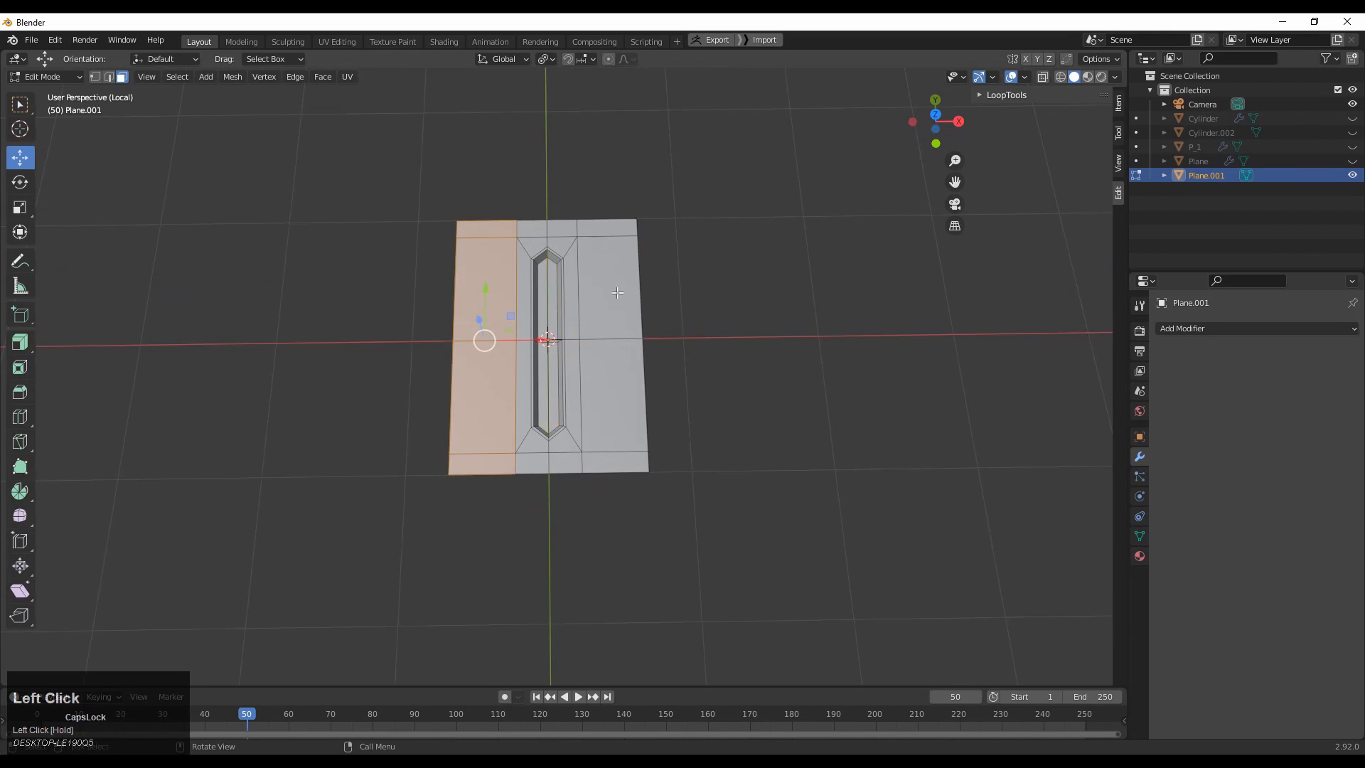
click(937, 114)
drag(461, 184, 363, 572)
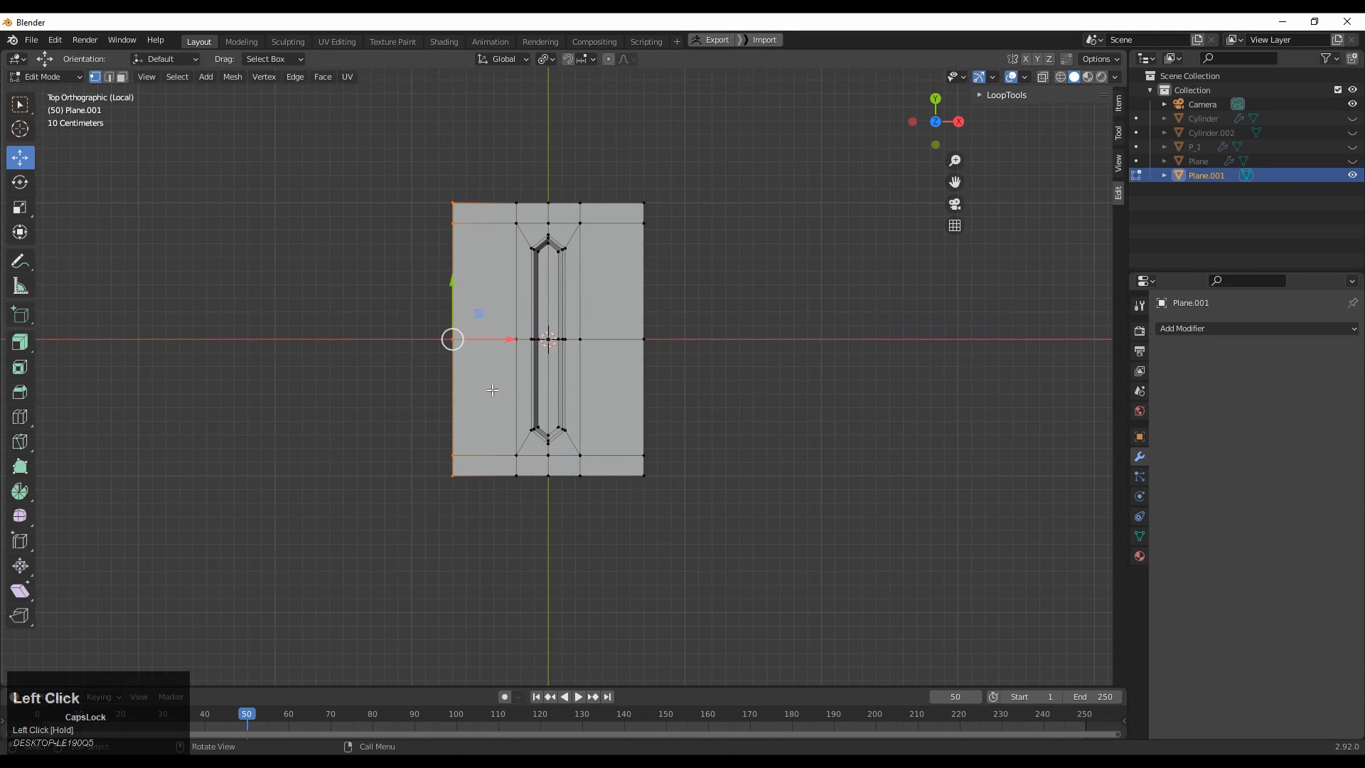
drag(497, 339, 524, 339)
drag(688, 145, 612, 544)
drag(702, 339, 675, 339)
ctrl+middle_drag(675, 339, 446, 252)
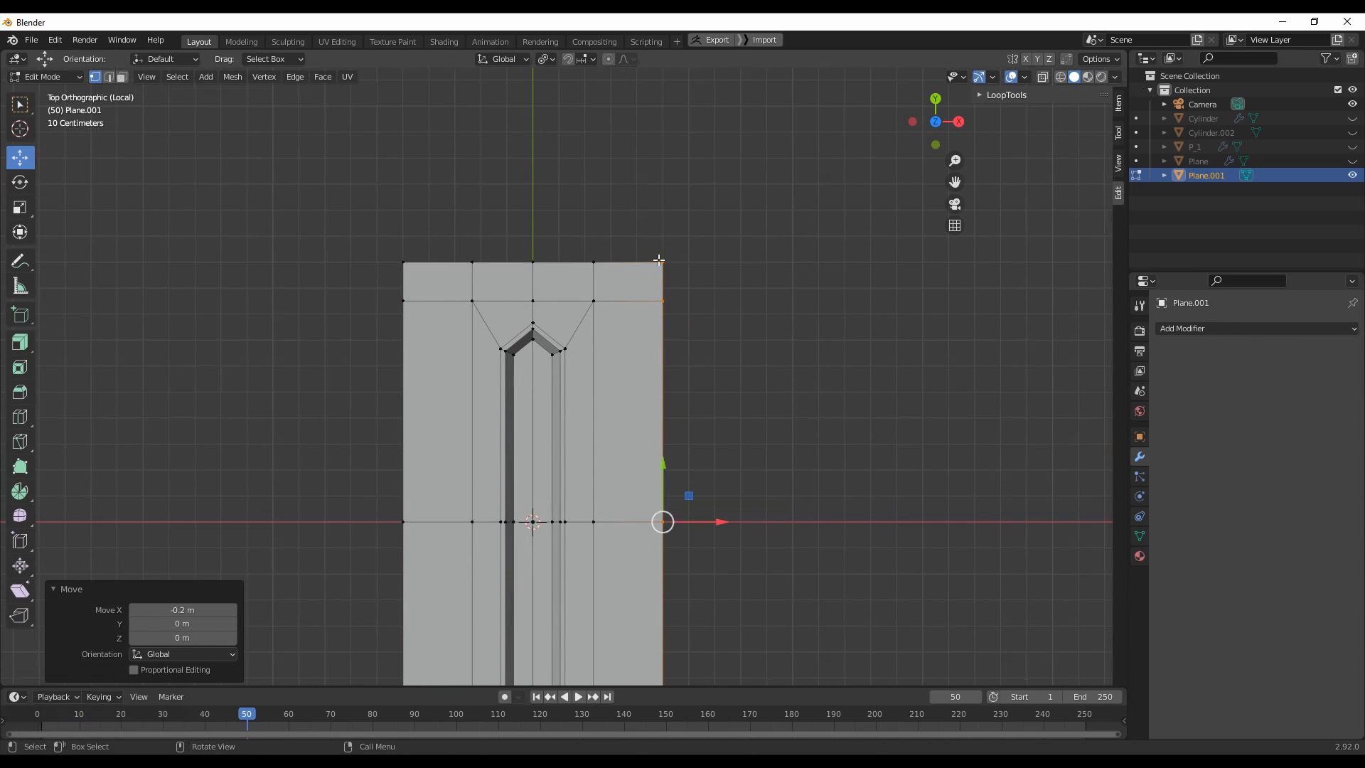
ctrl+middle_drag(592, 266, 600, 316)
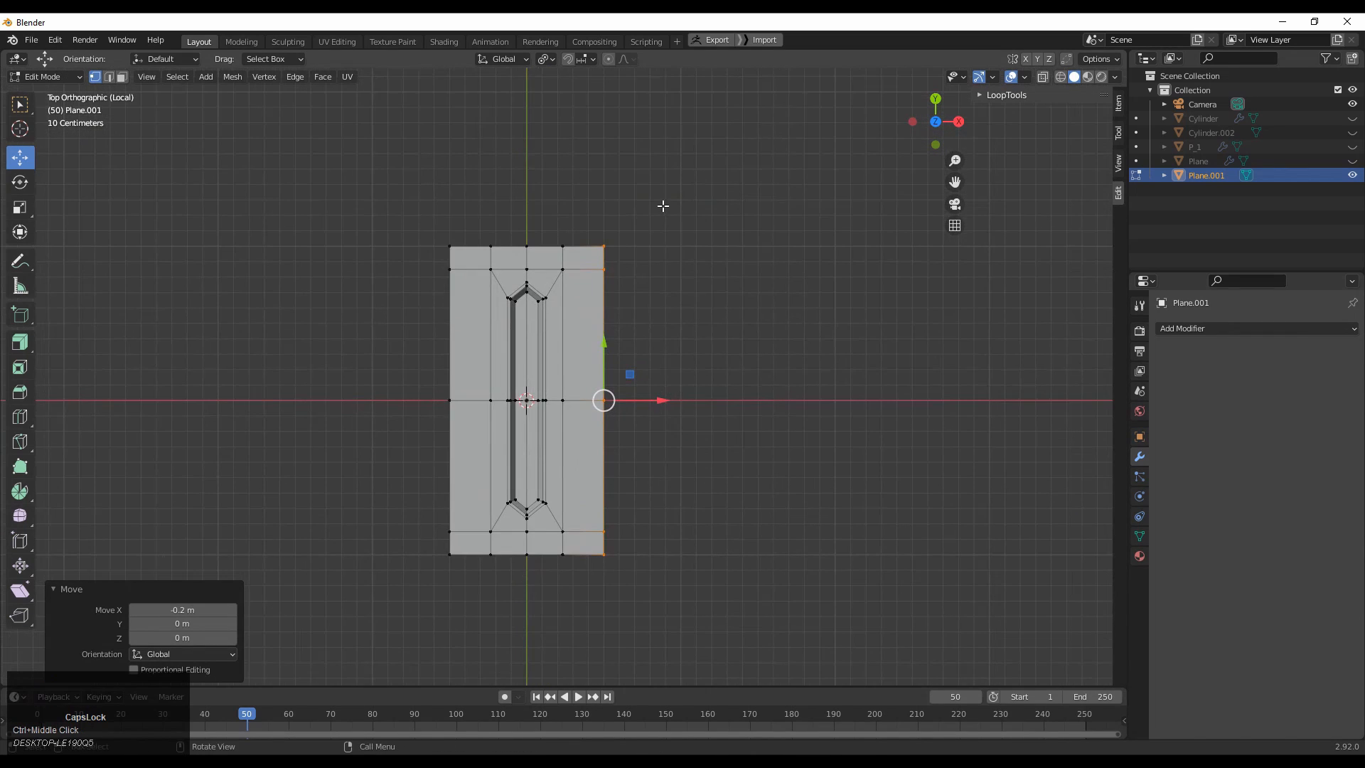
- Return to object mode and add an Array modifier to the slotted plane with a count of 8
key(Tab)
ctrl+middle_drag(648, 366, 616, 421)
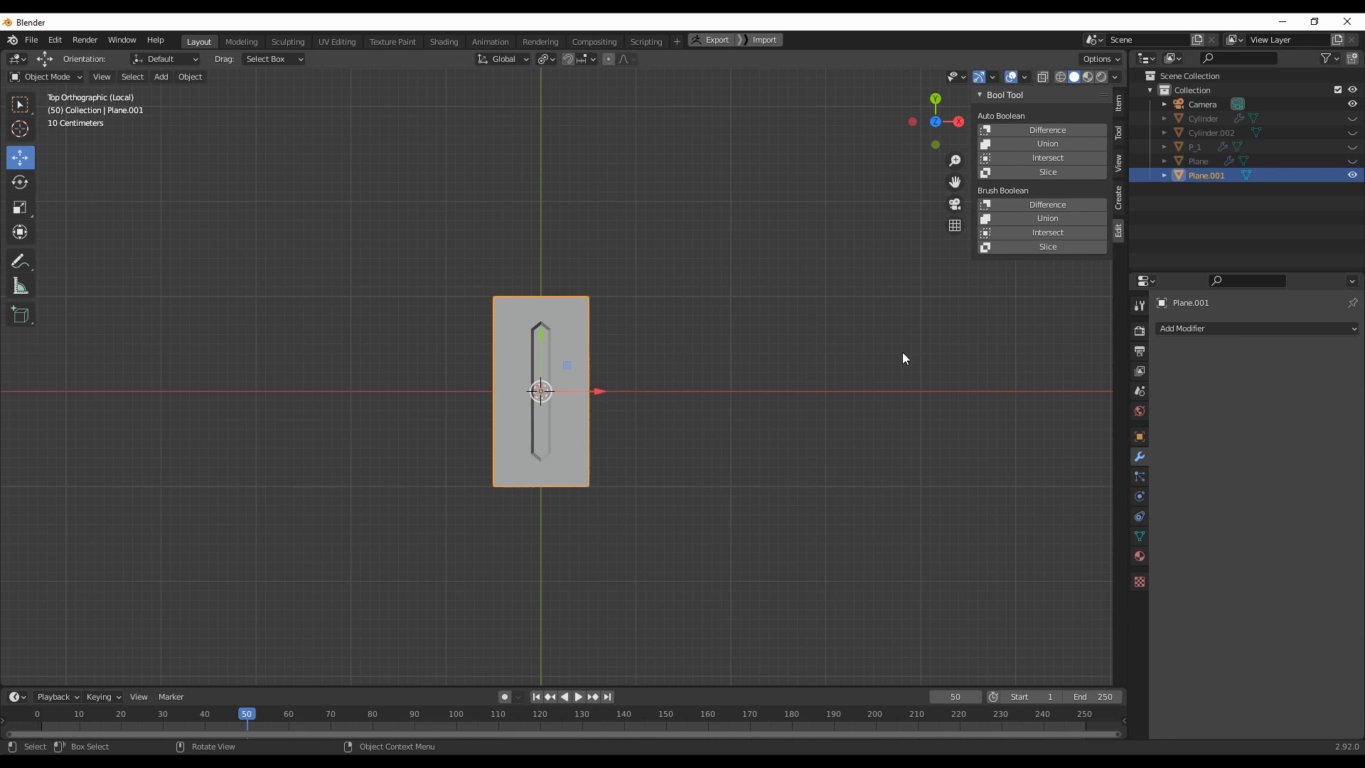
click(1189, 328)
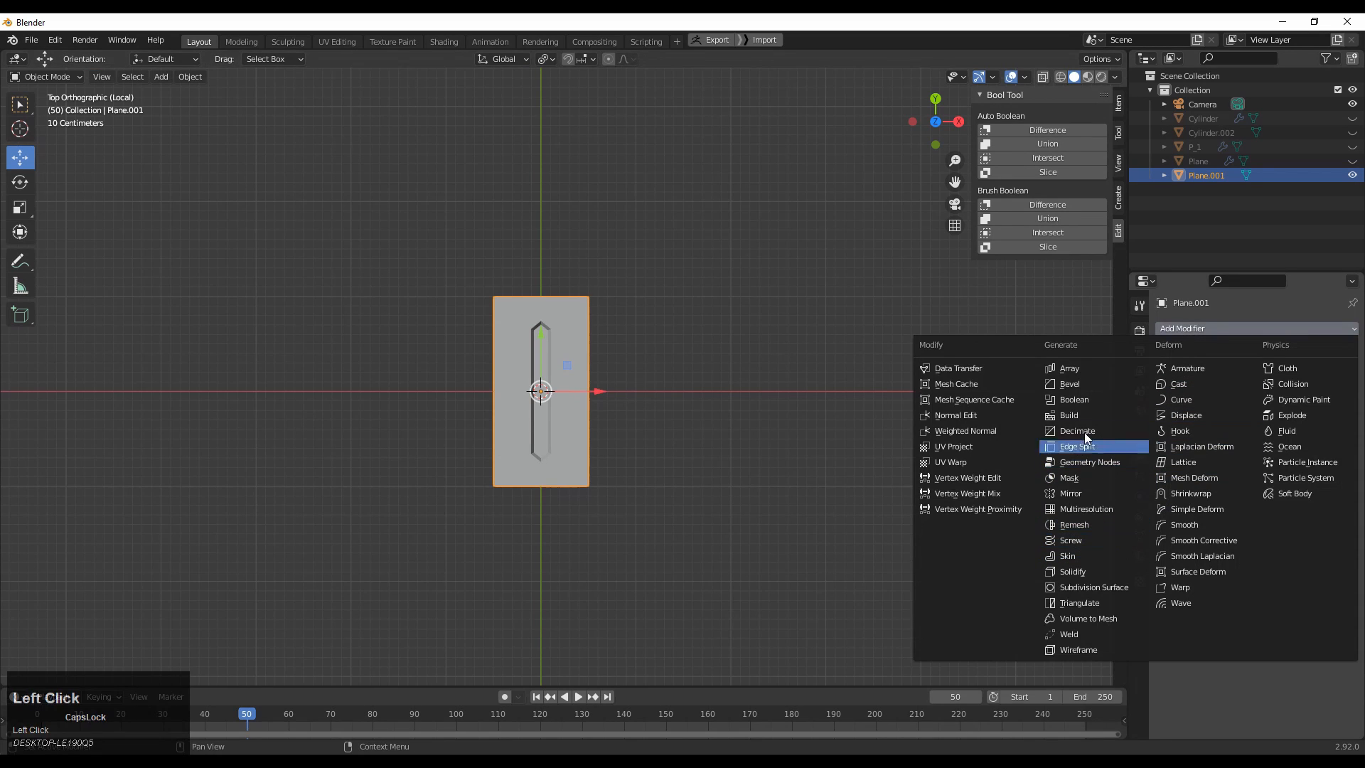
click(1085, 368)
shift+middle_drag(749, 388, 732, 394)
click(1303, 389)
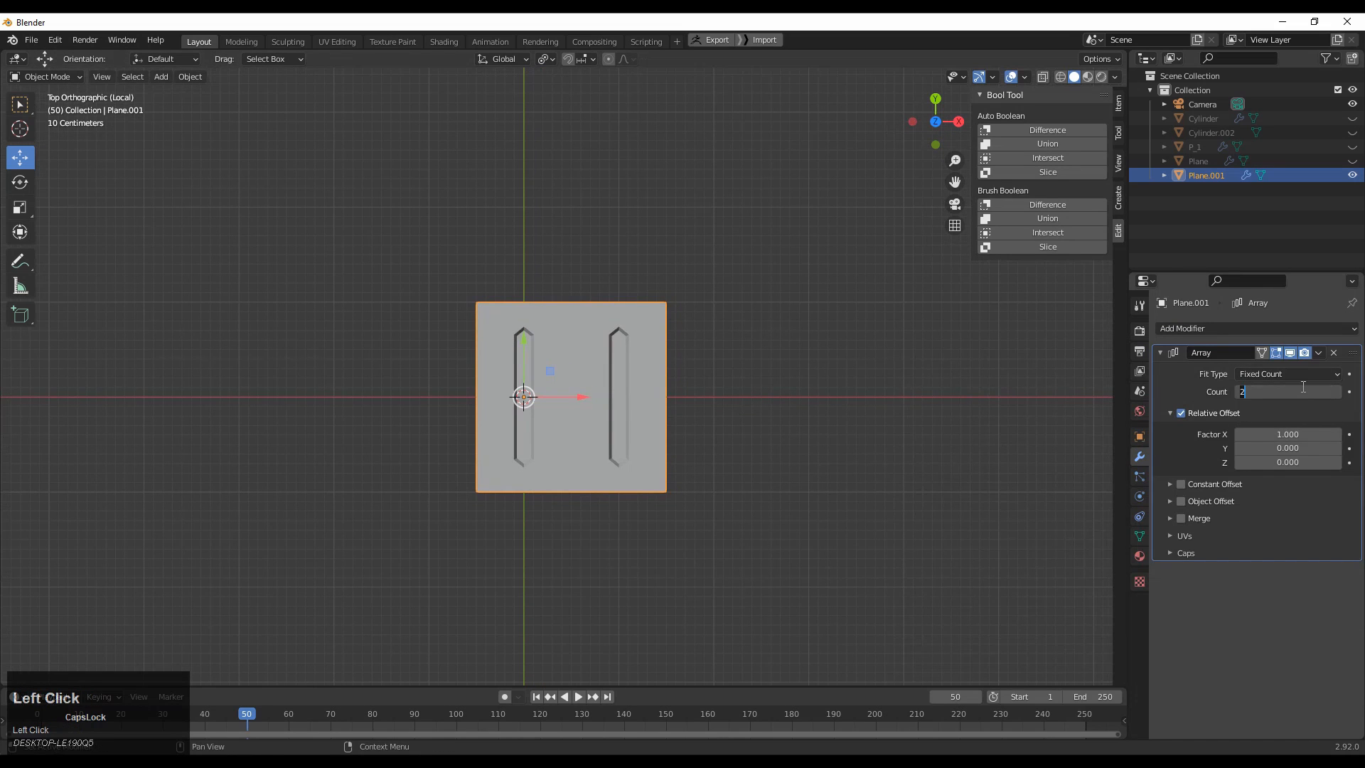
key(Return)
- Move the vertices of the plane's outer edge on the negative X side further outward along X, and leave edit mode
ctrl+middle_drag(574, 331, 654, 317)
key(Tab)
ctrl+middle_drag(516, 400, 439, 194)
drag(439, 193, 327, 661)
ctrl+drag(447, 418, 414, 420)
key(Tab)
- Add a Bezier circle curve with a 1 m radius at the world origin
middle_drag(504, 311, 575, 374)
key(shift+a)
mouse_move(574, 374)
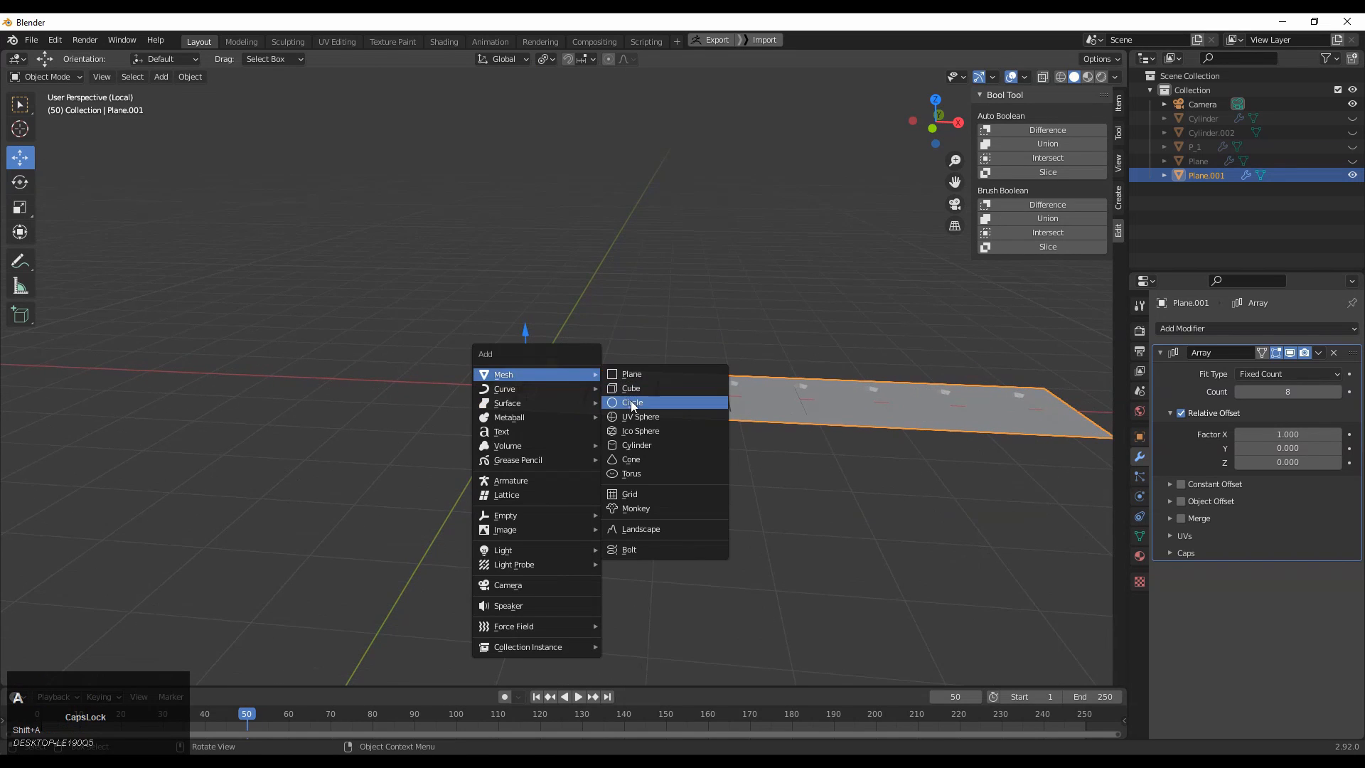
mouse_move(540, 390)
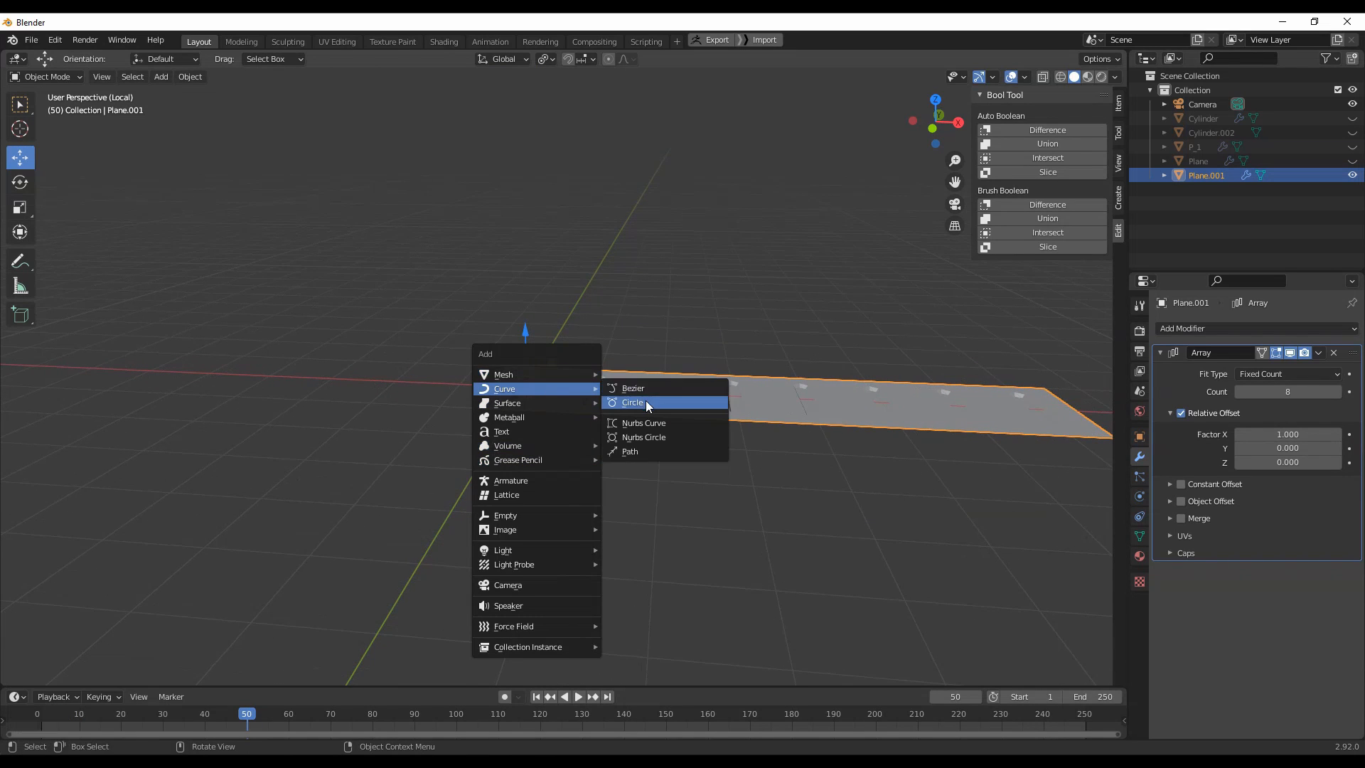
click(646, 403)
middle_drag(616, 413, 855, 265)
click(931, 144)
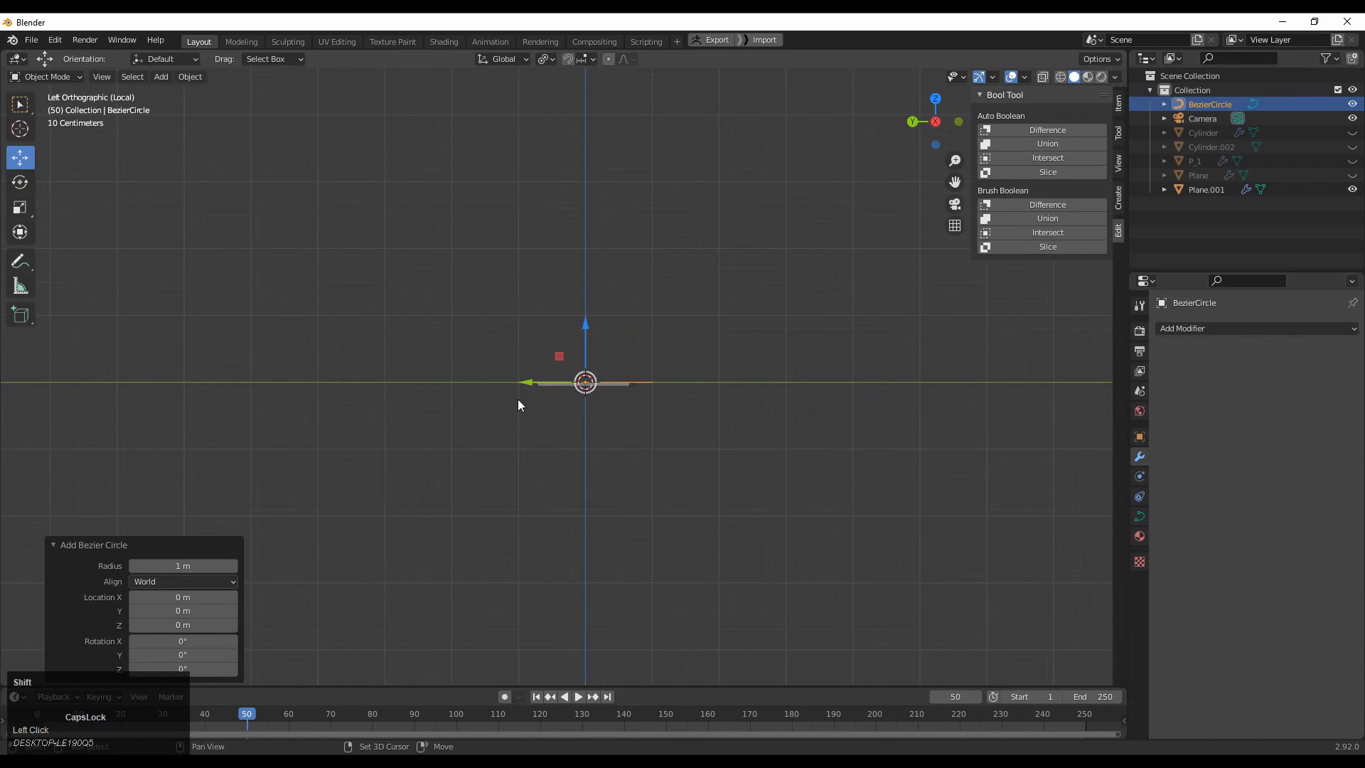
key(r)
click(615, 497)
key(ctrl+z)
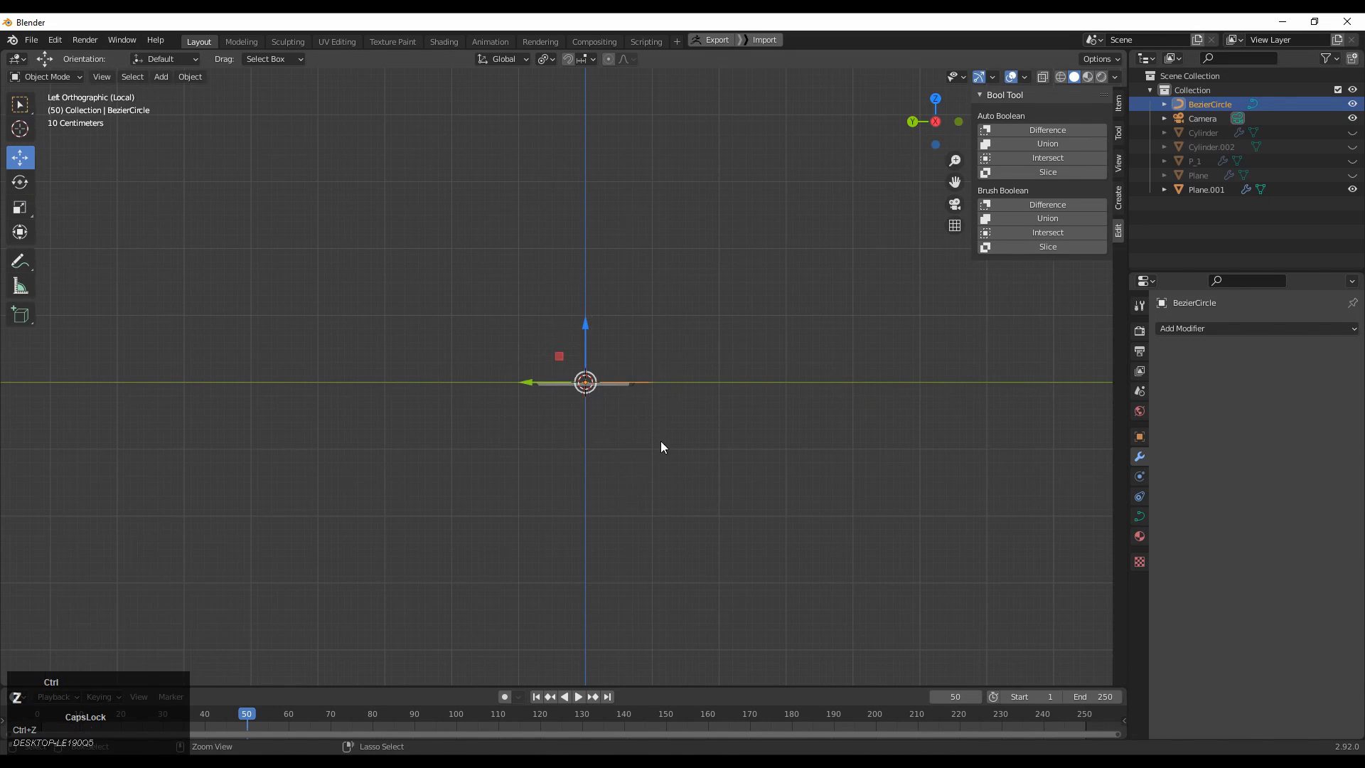
- Rotate the Bezier circle 90° in the left view so that it stands upright
key(r)
click(633, 519)
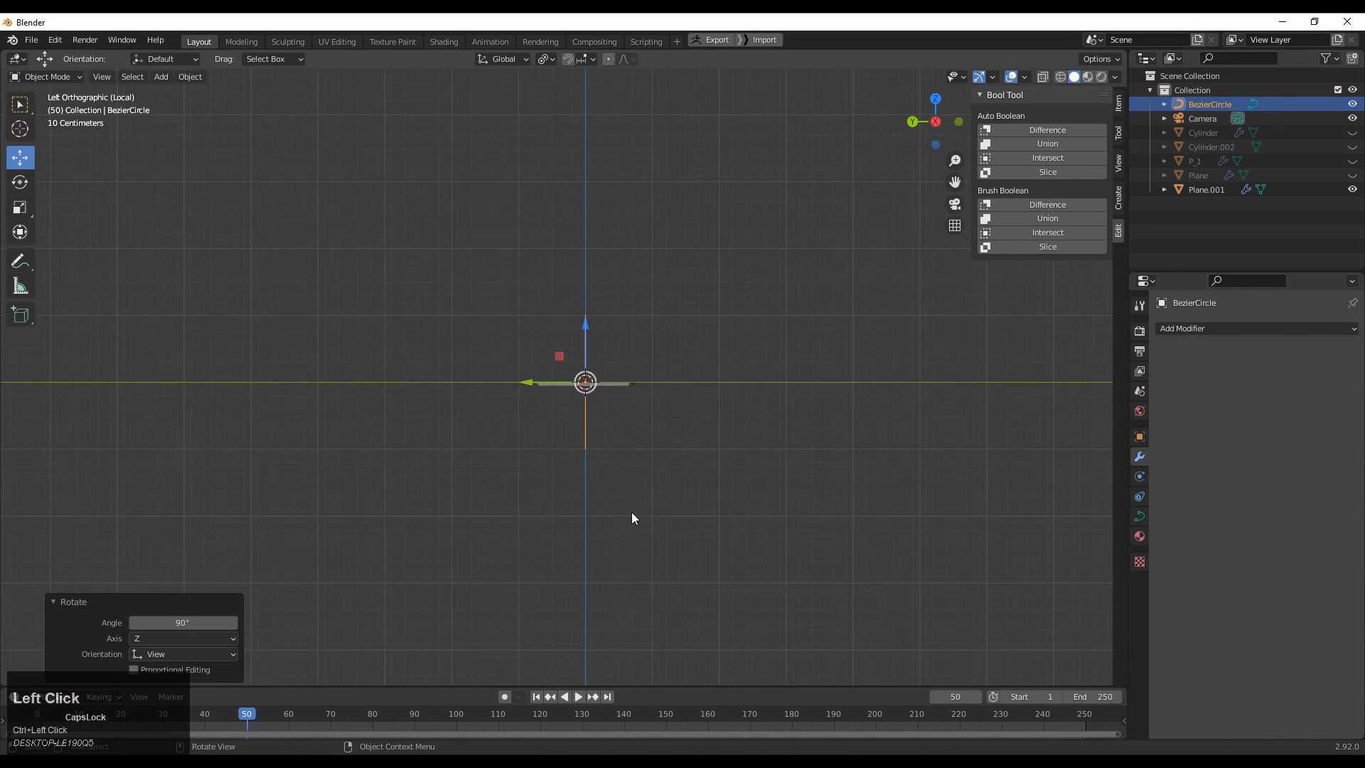
middle_drag(633, 518, 645, 327)
- Add a Curve modifier after the Array on the slotted plane, with BezierCircle as the curve object
click(646, 327)
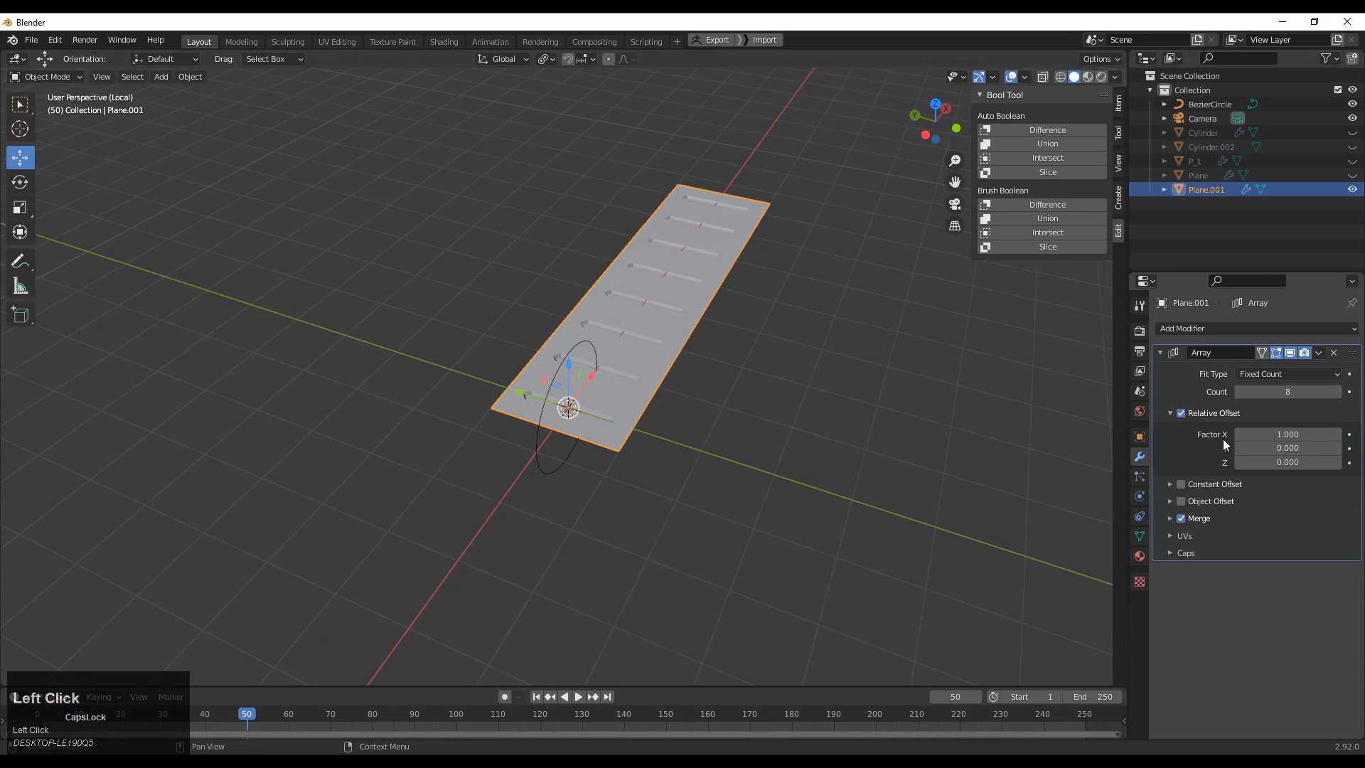
click(1171, 327)
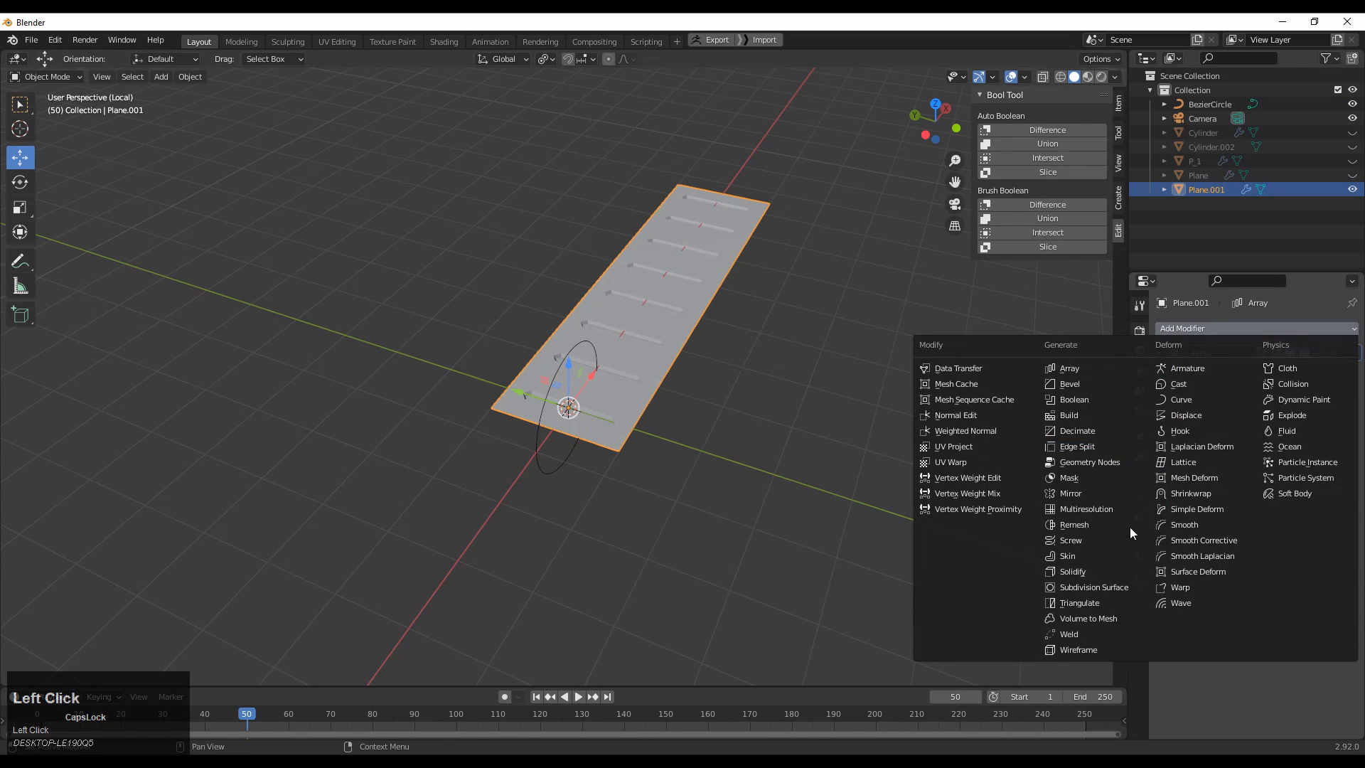
click(1180, 399)
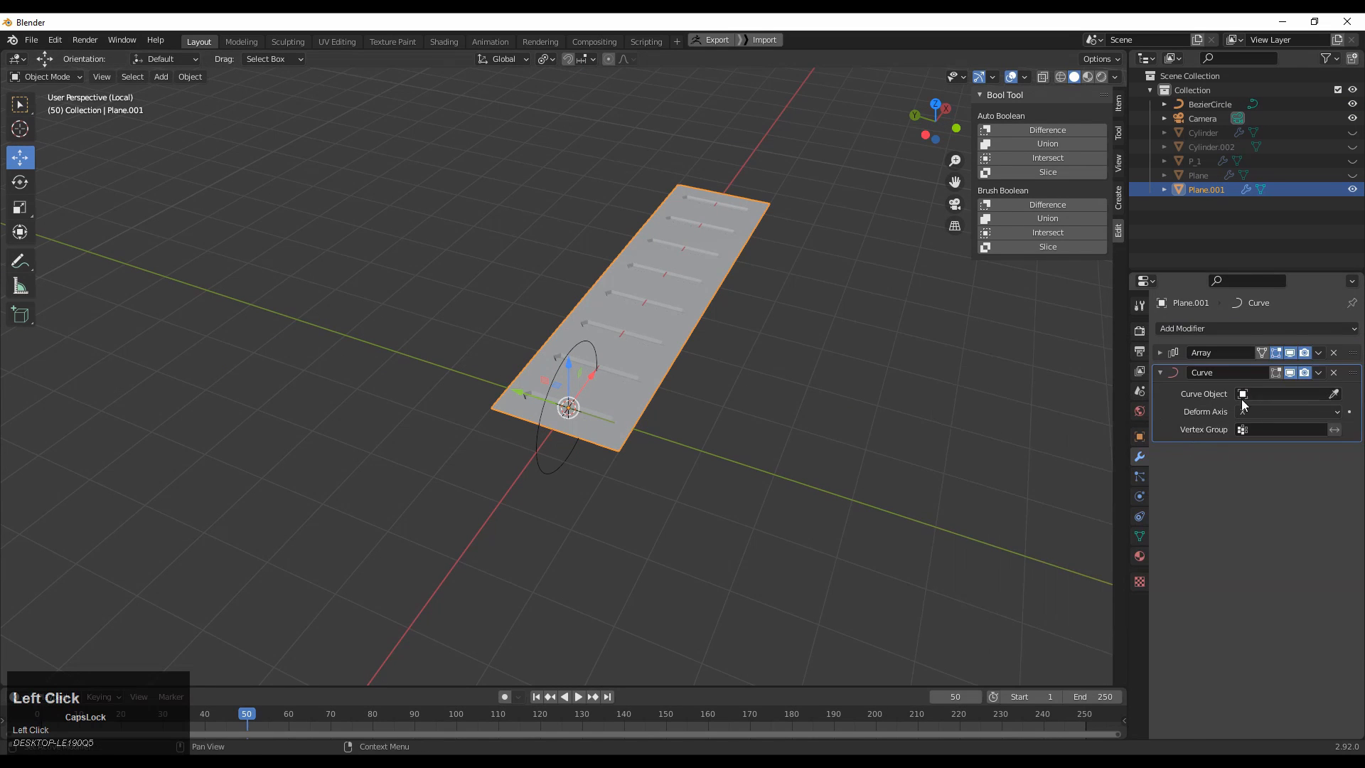
click(1272, 394)
click(1247, 416)
mouse_move(613, 438)
middle_down()
mouse_move(547, 480)
mouse_move(587, 424)
mouse_move(654, 253)
mouse_move(608, 432)
middle_up()
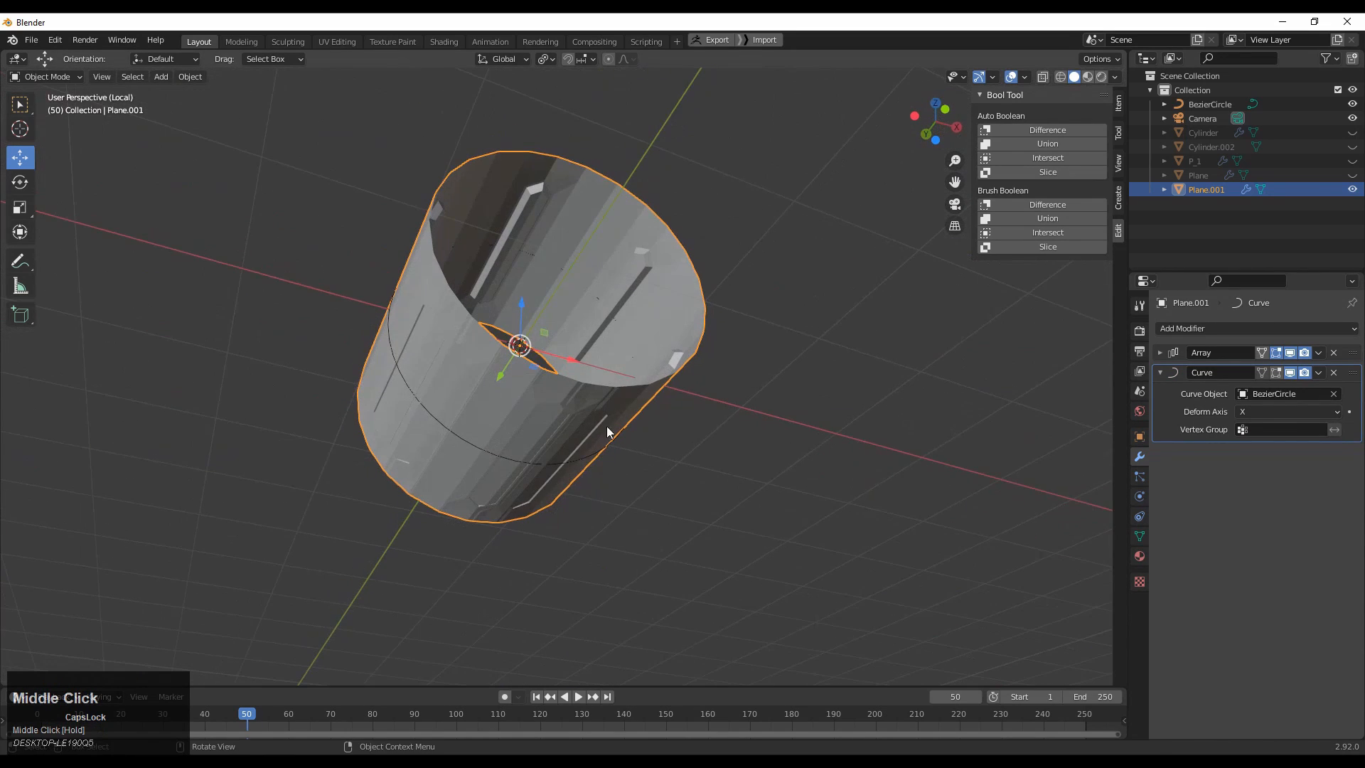
- Scale the Bezier circle by 1.288 and again by 0.989 to bring the ends of the bent panel together
click(578, 460)
key(s)
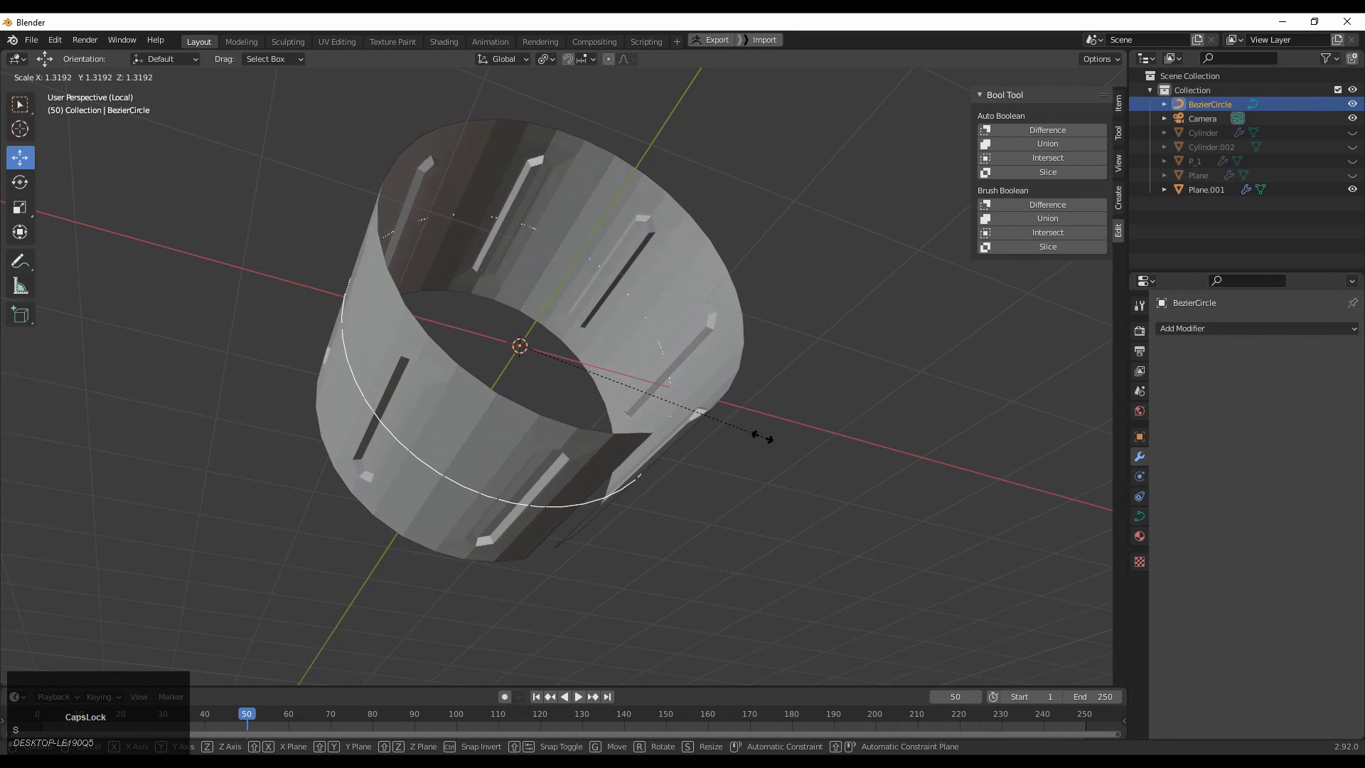
click(739, 444)
middle_drag(725, 449, 807, 313)
key(s)
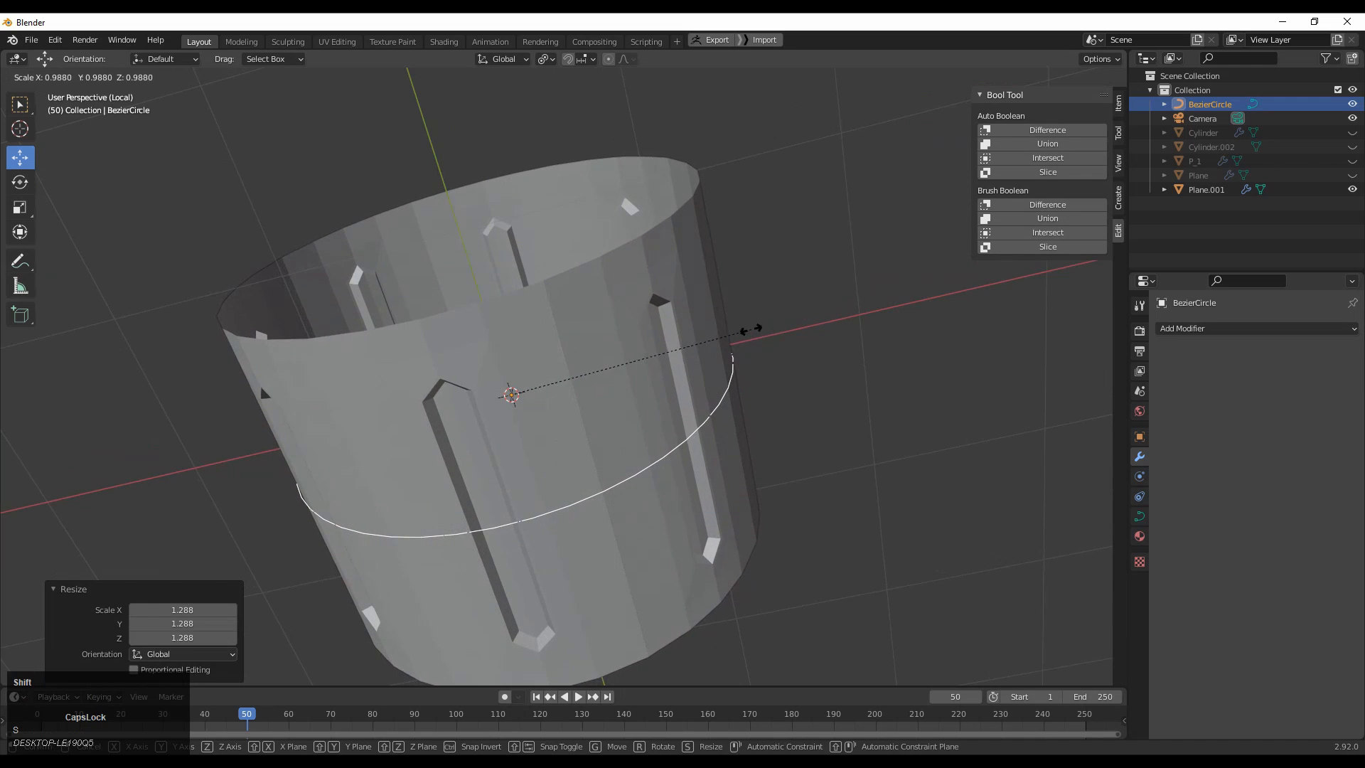
shift+click(755, 336)
ctrl+middle_drag(743, 375, 712, 447)
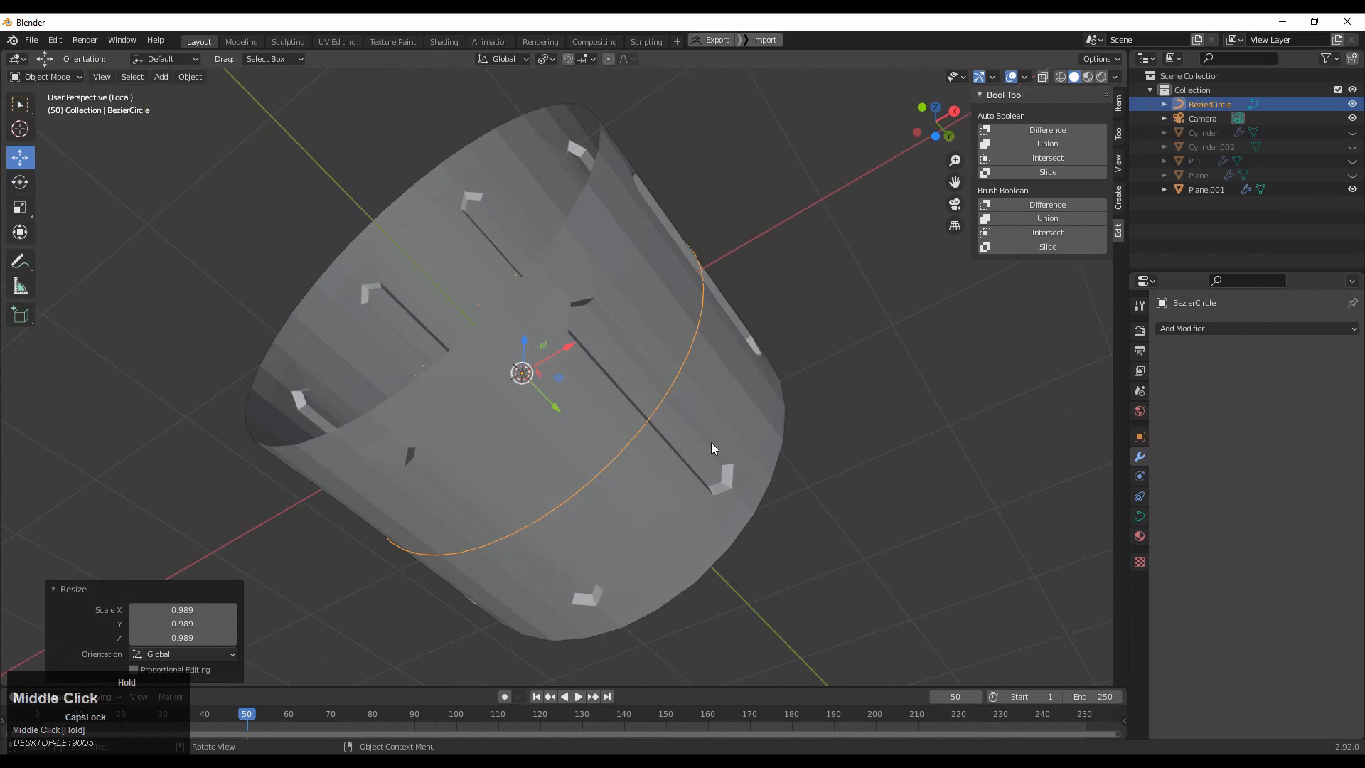
key(s)
right_click(811, 341)
- Turn on the wireframe overlay and fine-tune the Bezier circle's scale to close the ring's seam
middle_drag(803, 344, 834, 409)
click(1024, 77)
click(937, 319)
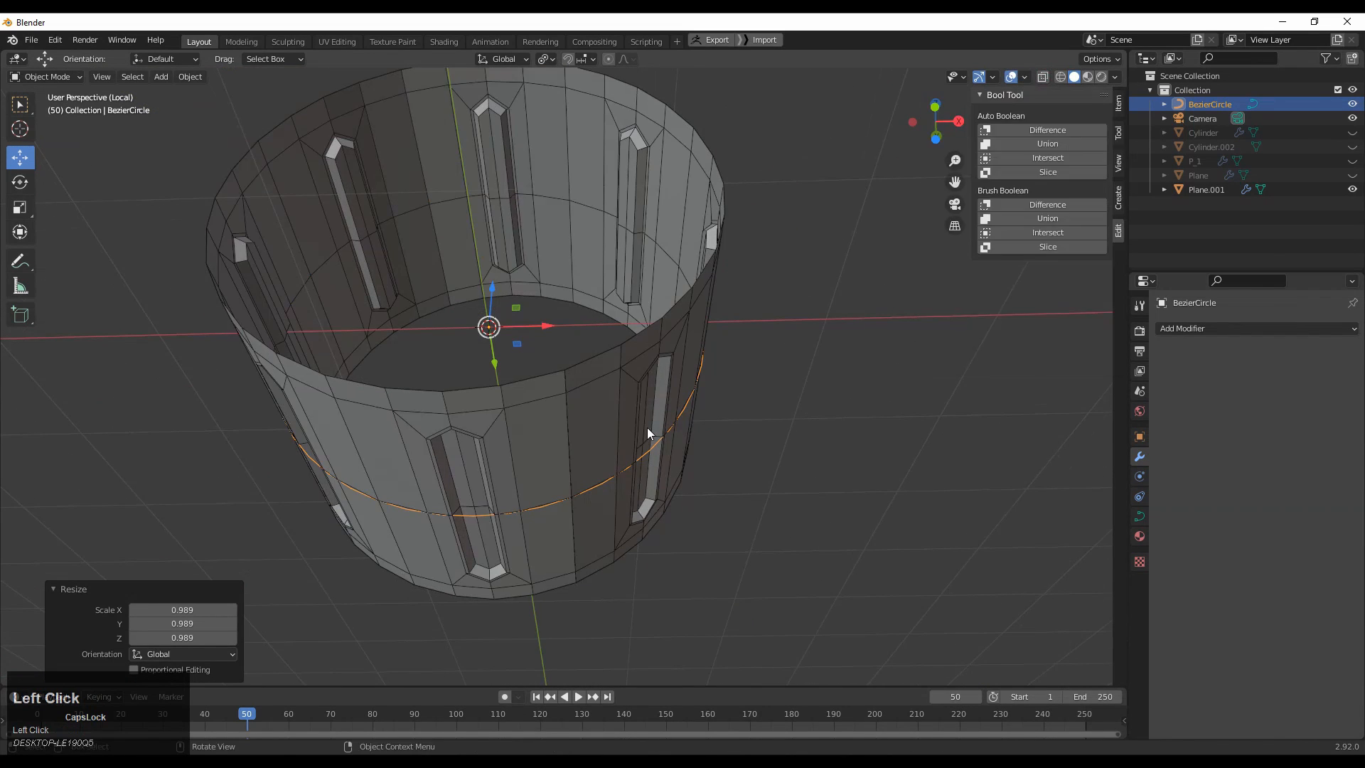
middle_drag(647, 428, 752, 381)
key(s)
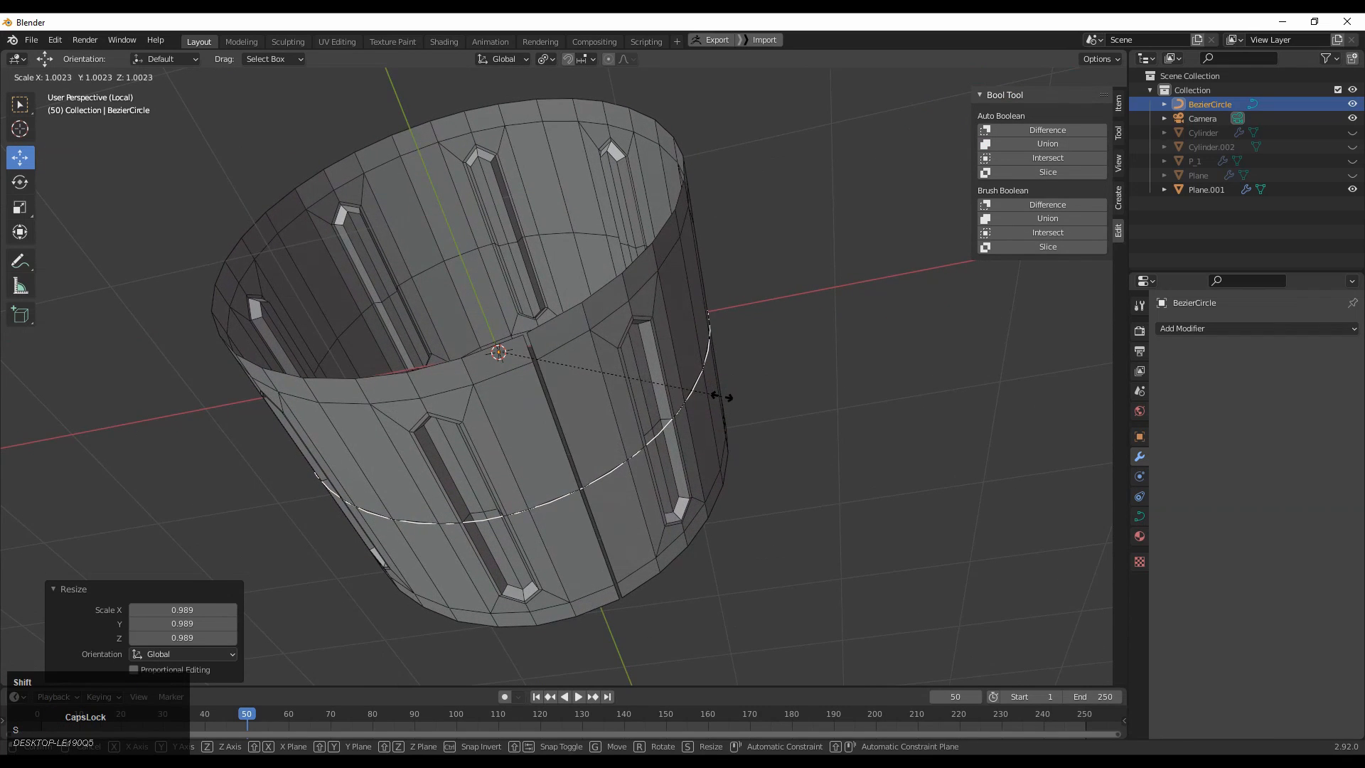
click(723, 398)
- Apply the Array and Curve modifiers of the slotted ring and enter edit mode on it
key(1)
shift+middle_drag(521, 331, 623, 349)
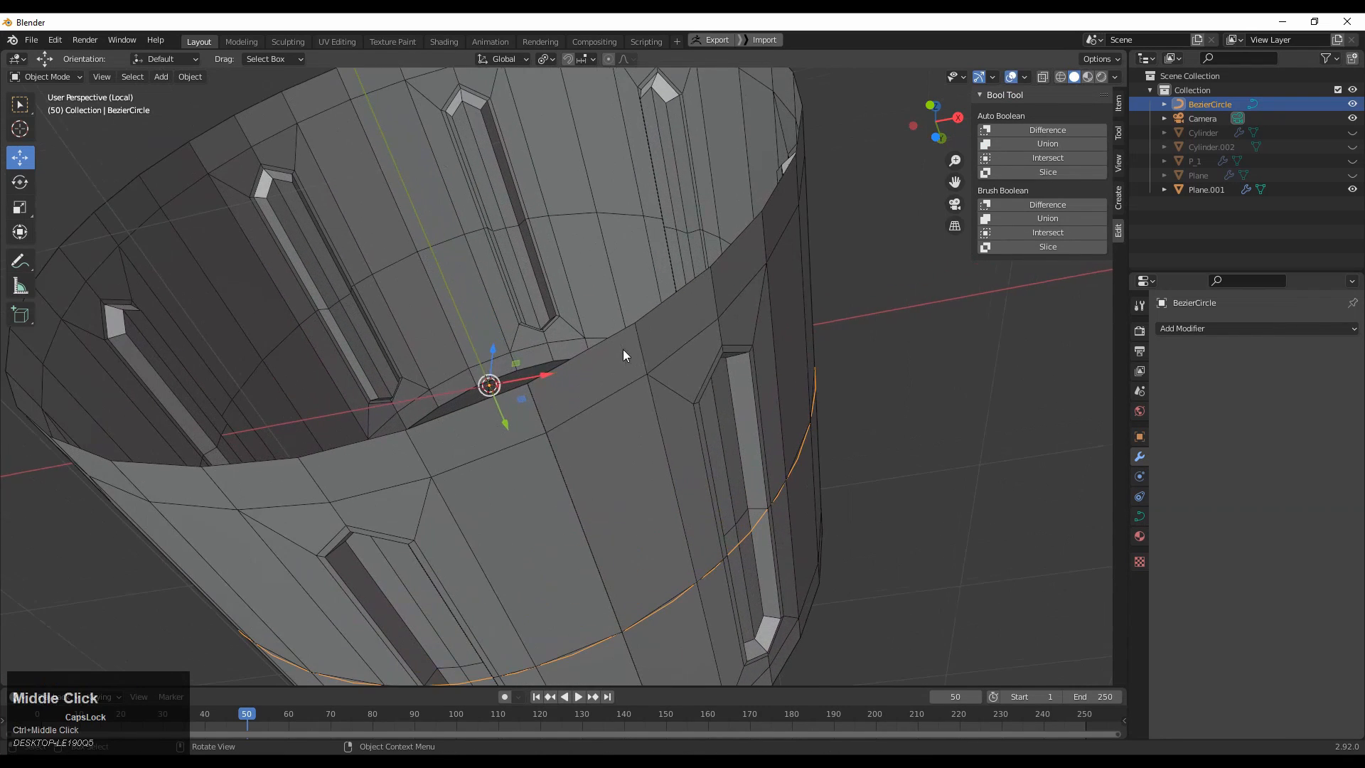
key(grave)
key(Tab)
click(554, 391)
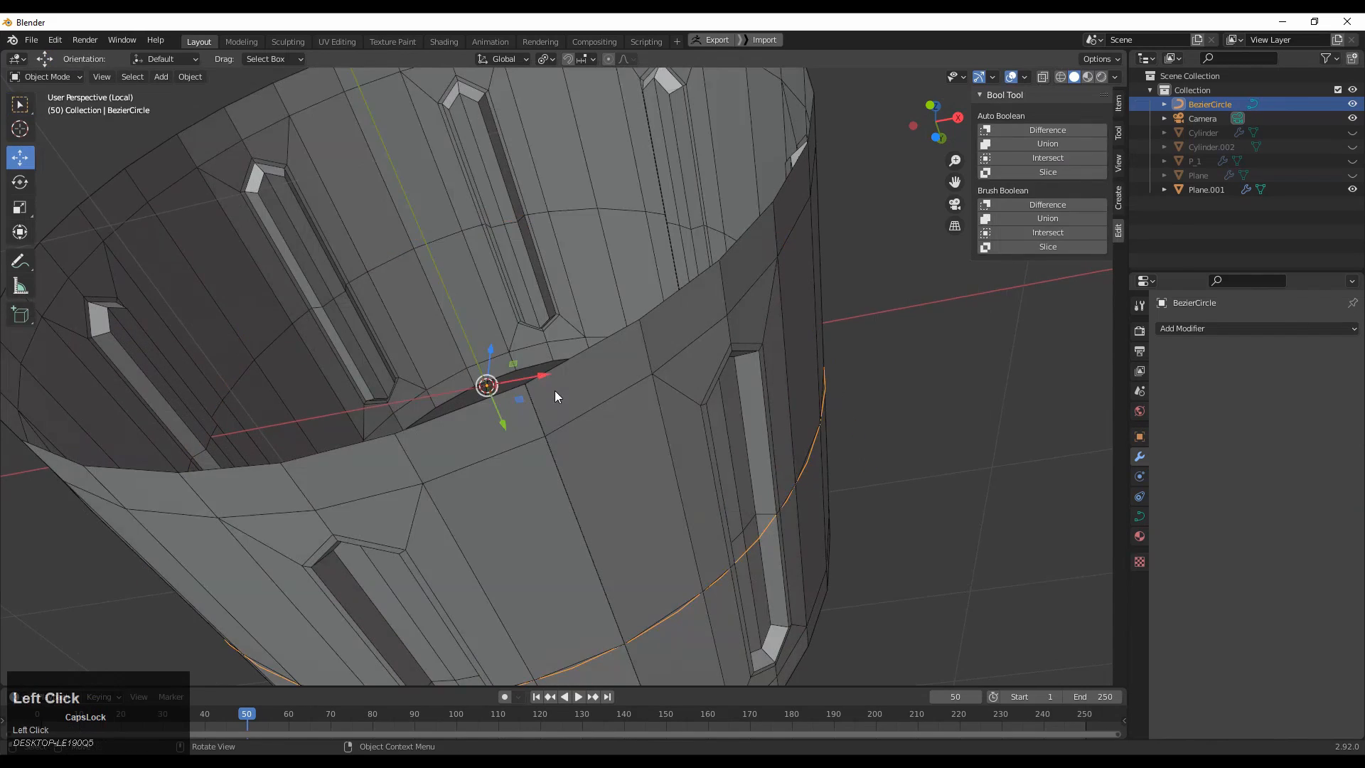
key(Tab)
key(Tab)
click(1319, 352)
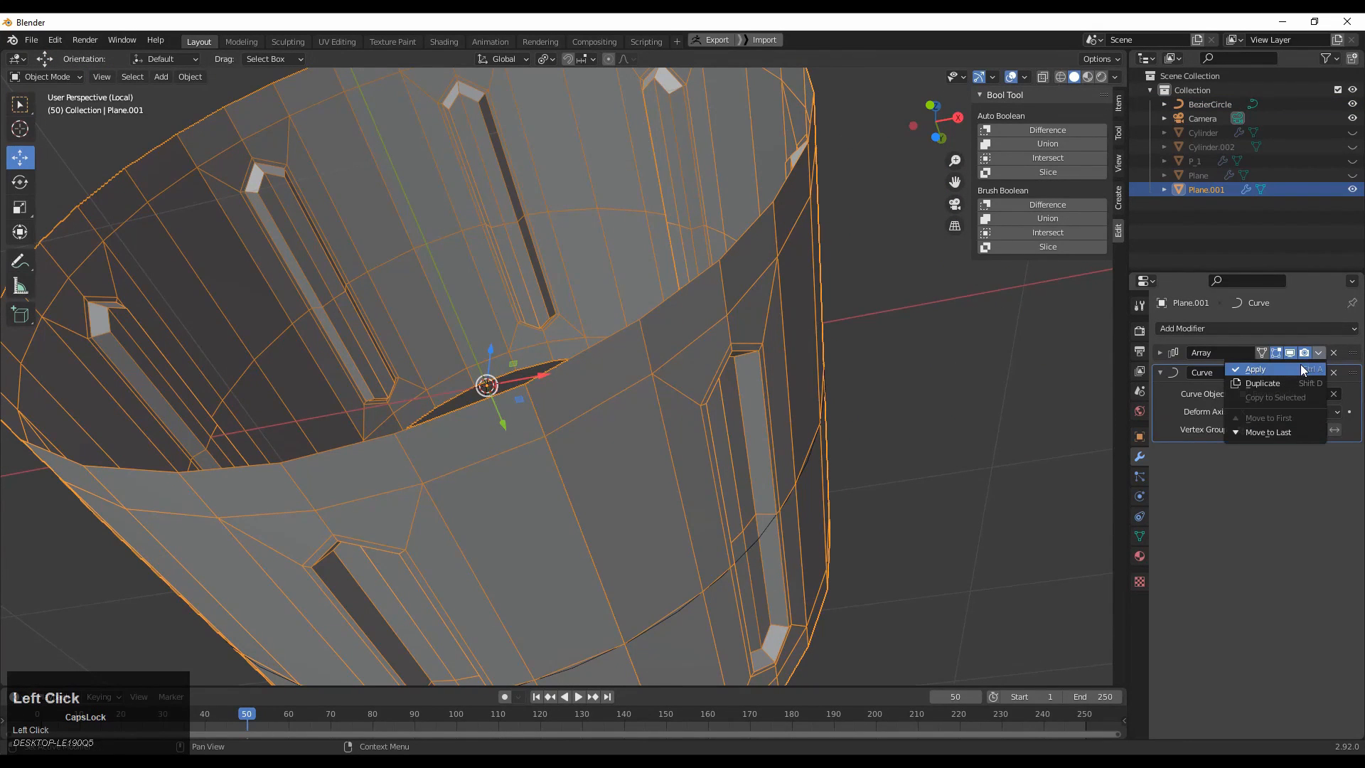
click(1303, 369)
click(1319, 353)
click(1303, 369)
key(Tab)
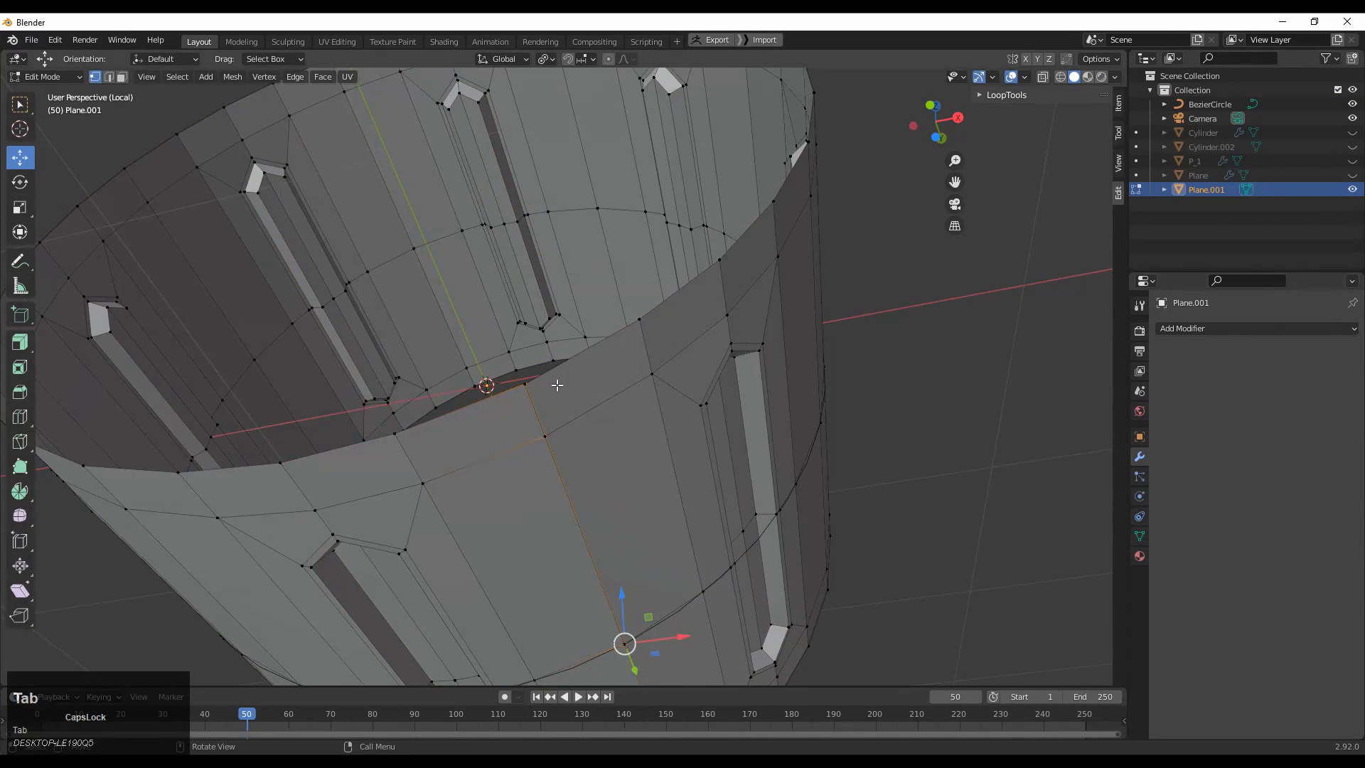
middle_drag(537, 408, 579, 424)
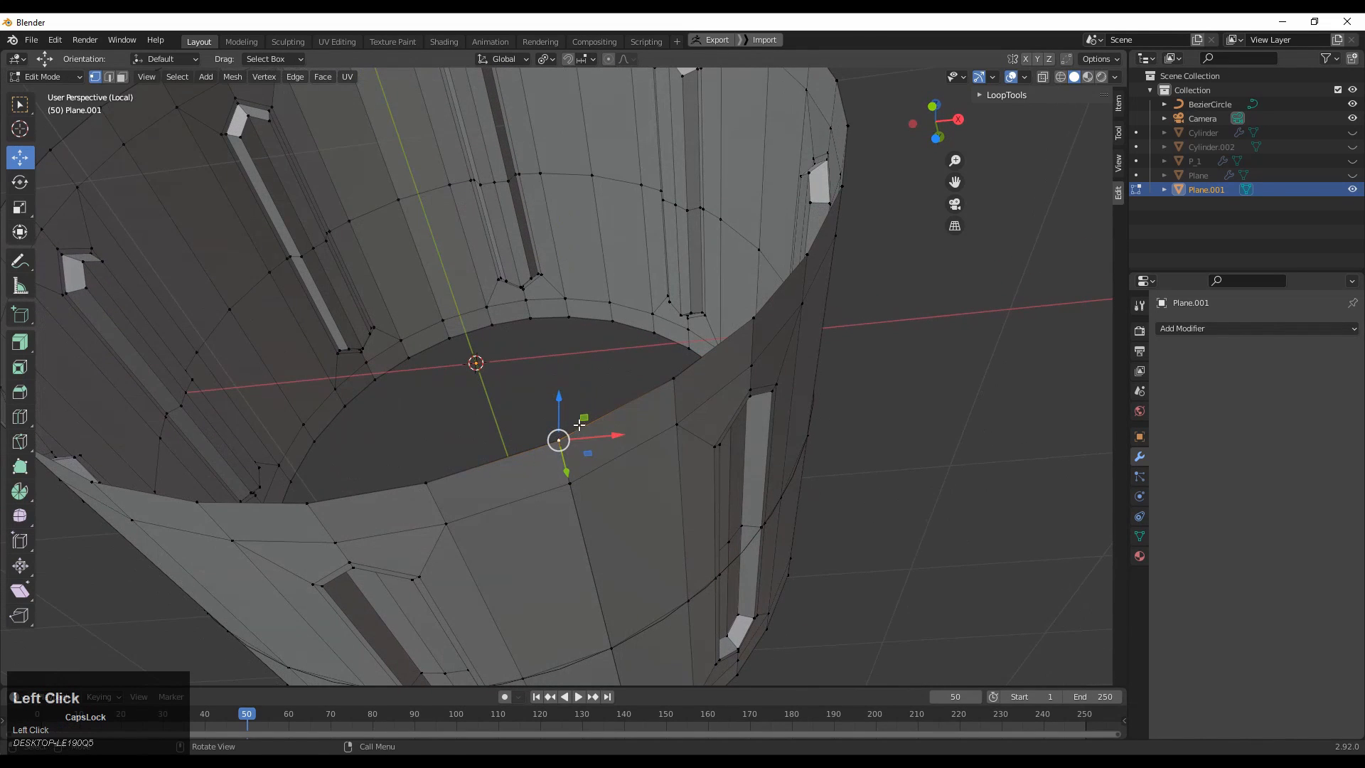
drag(587, 447, 587, 448)
key(ctrl+z)
- Turn on X-ray and merge the doubled seam vertices at center, from the upper rim down to the middle loop
click(1042, 77)
key(c)
key(m)
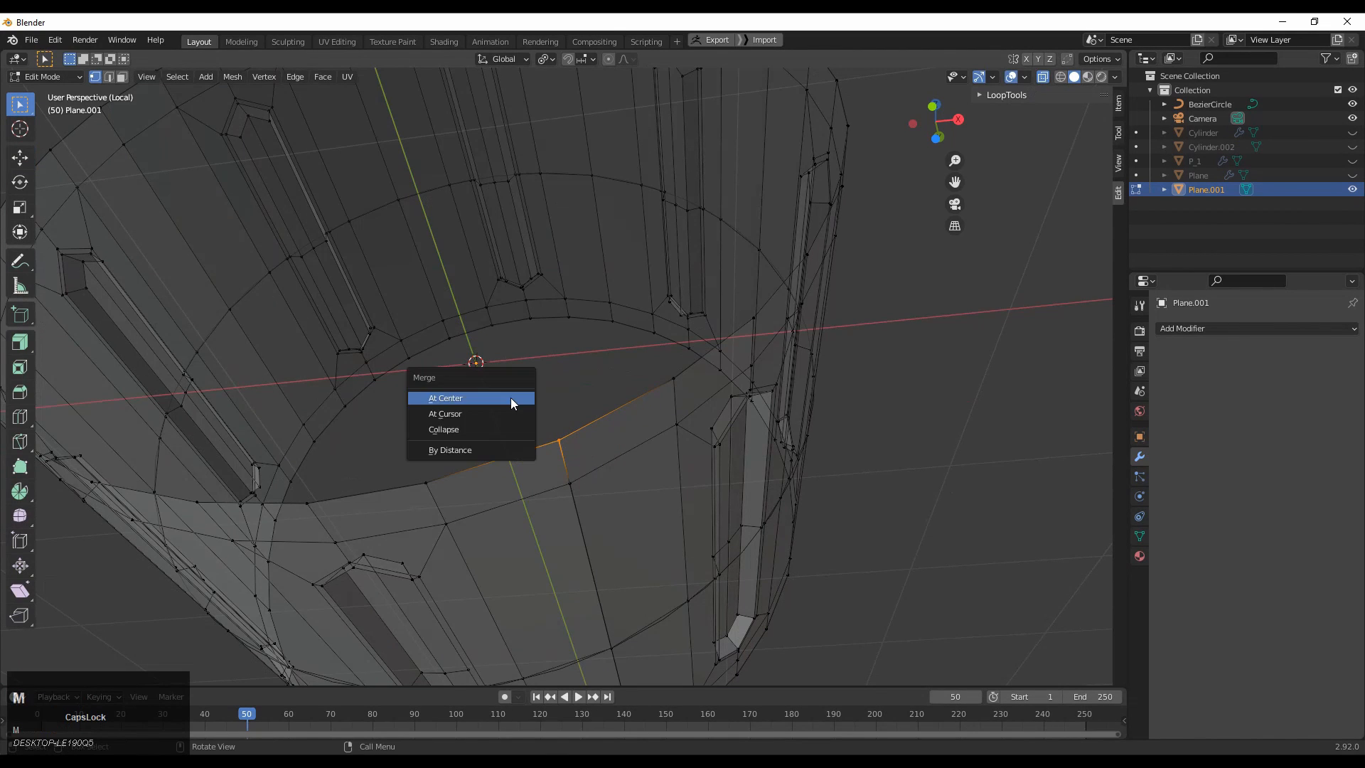
click(518, 399)
click(559, 473)
key(m)
click(558, 472)
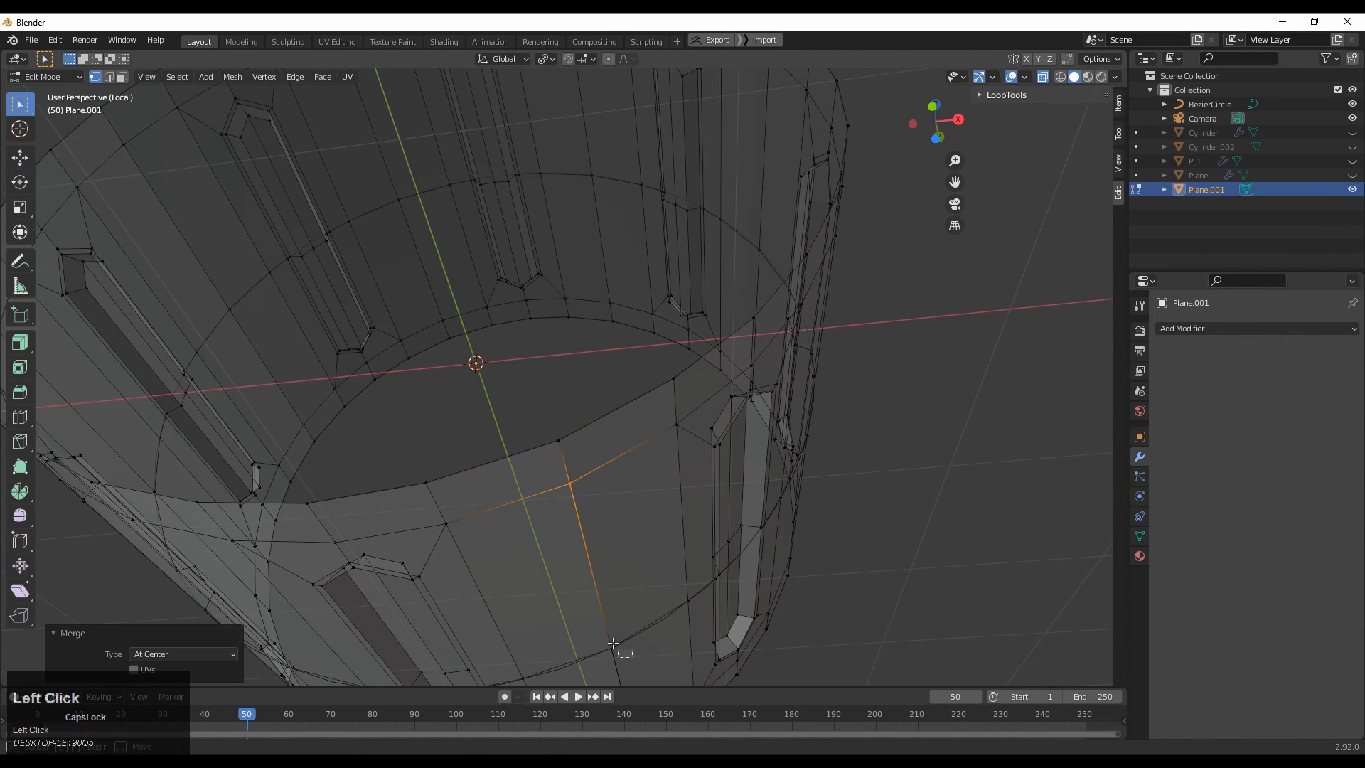
key(m)
- Merge the remaining doubled seam vertices at center down to the lower rim, then return to object mode with X-ray off
middle_drag(587, 612, 543, 356)
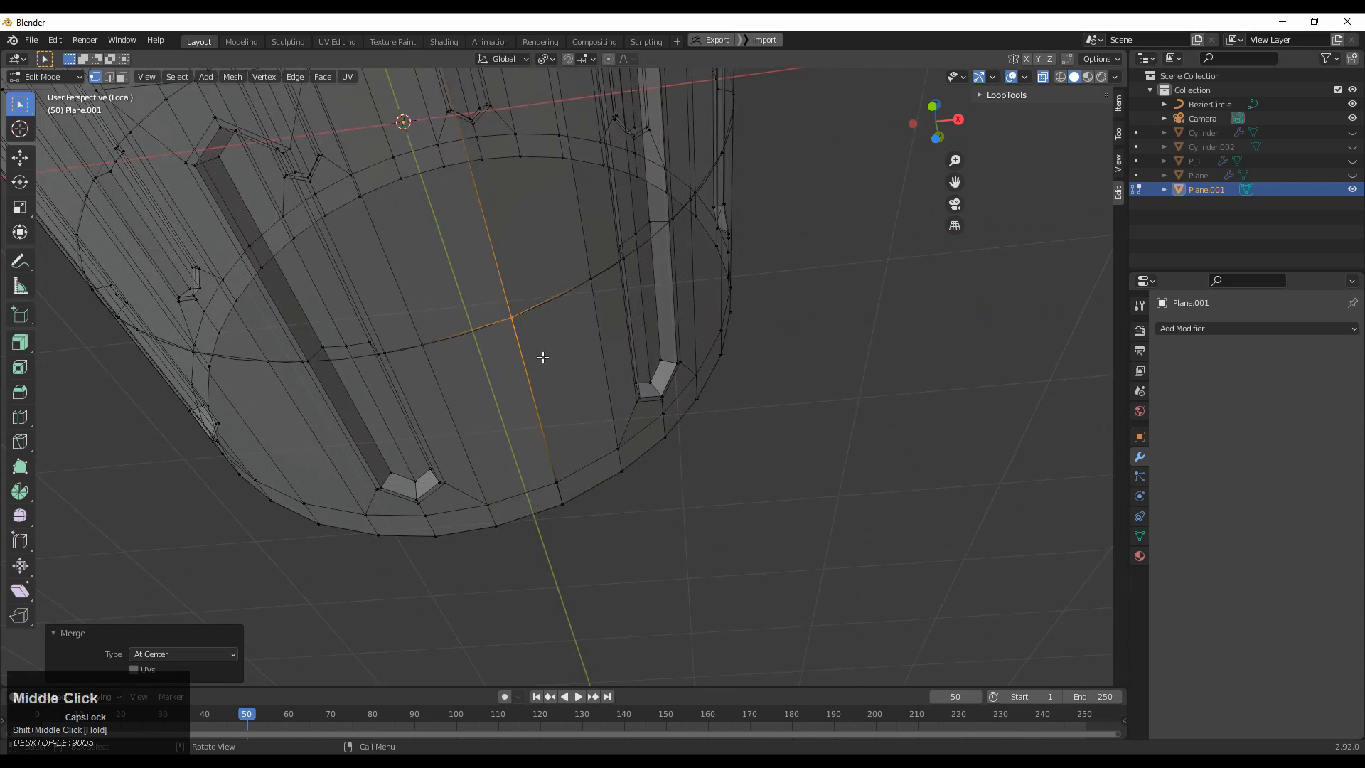
click(560, 484)
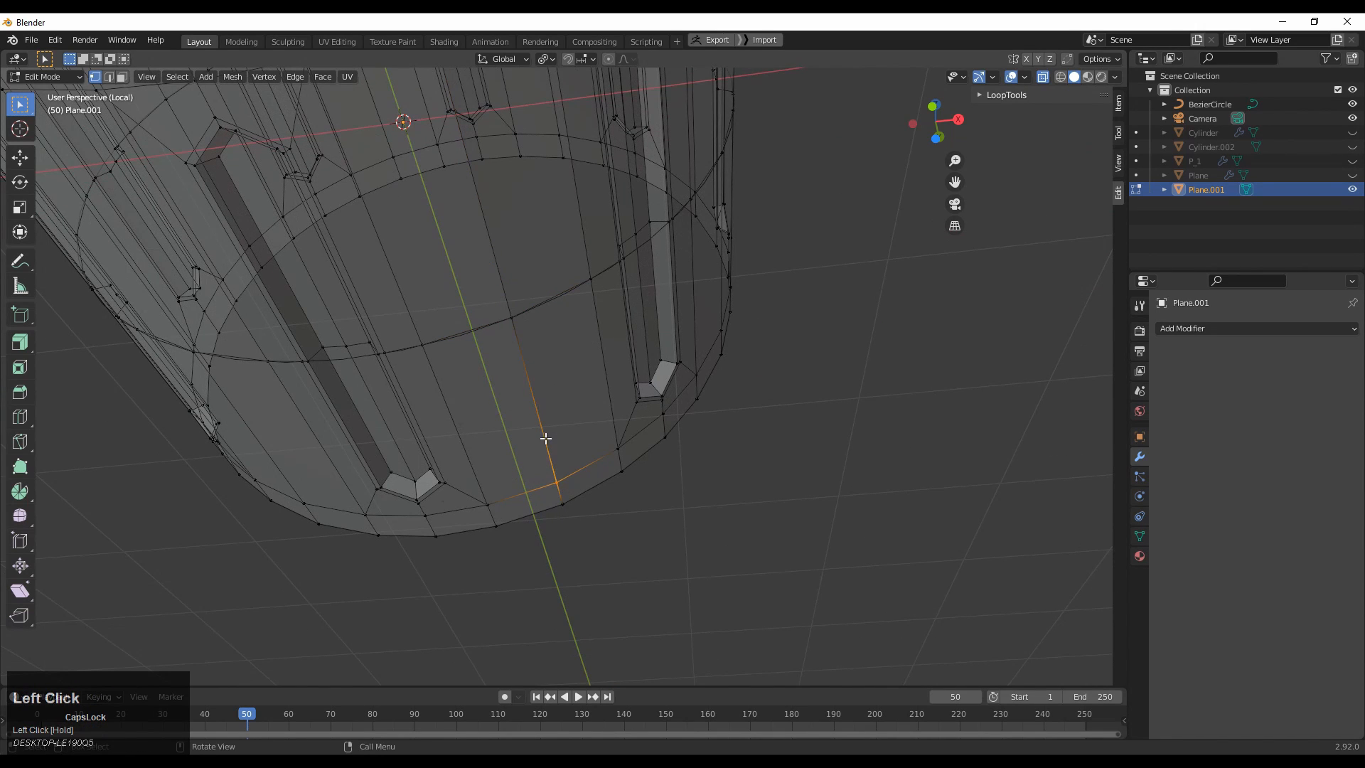
key(m)
click(545, 439)
drag(551, 487, 556, 489)
key(m)
click(556, 488)
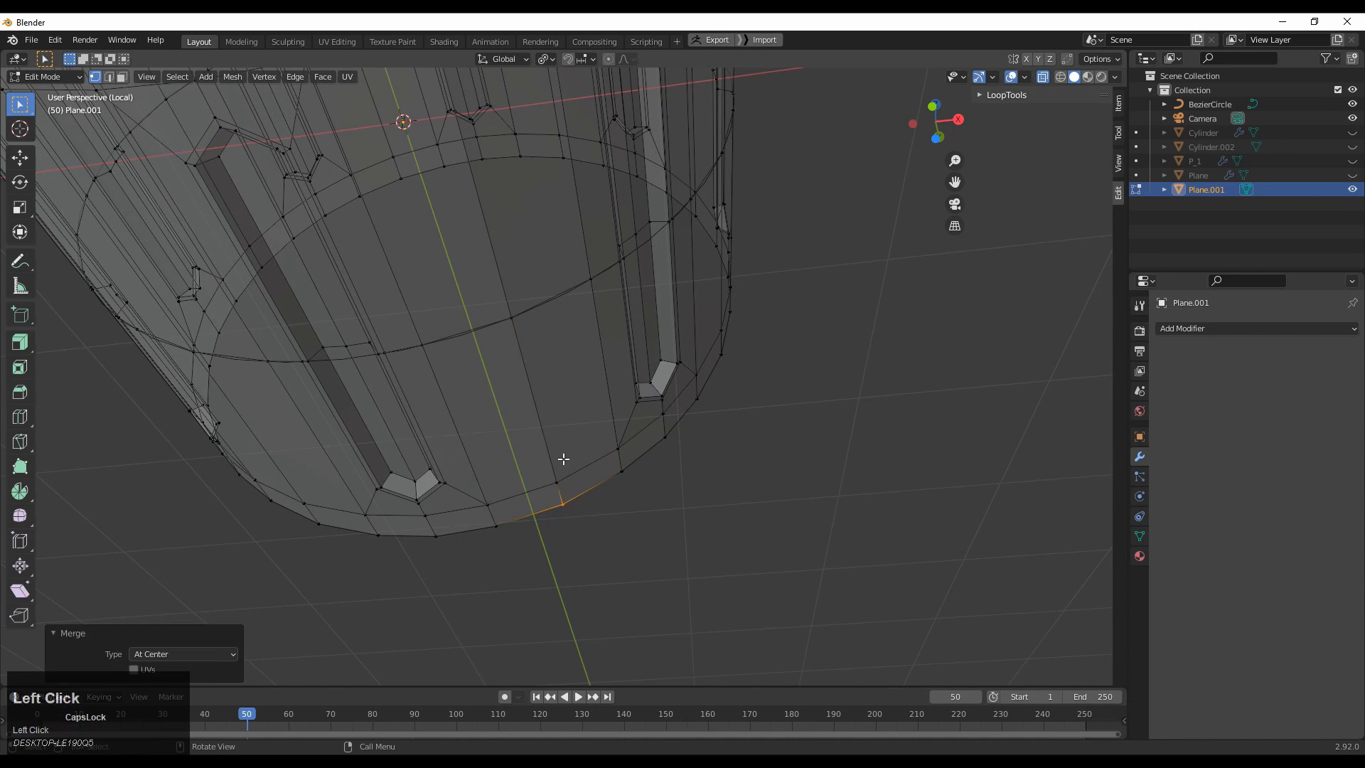
middle_drag(556, 488, 881, 219)
click(1042, 78)
key(Tab)
- Delete the Bezier circle and unhide the rounded cap P_1
middle_drag(540, 196, 818, 291)
click(520, 322)
key(x)
click(521, 321)
click(1351, 146)
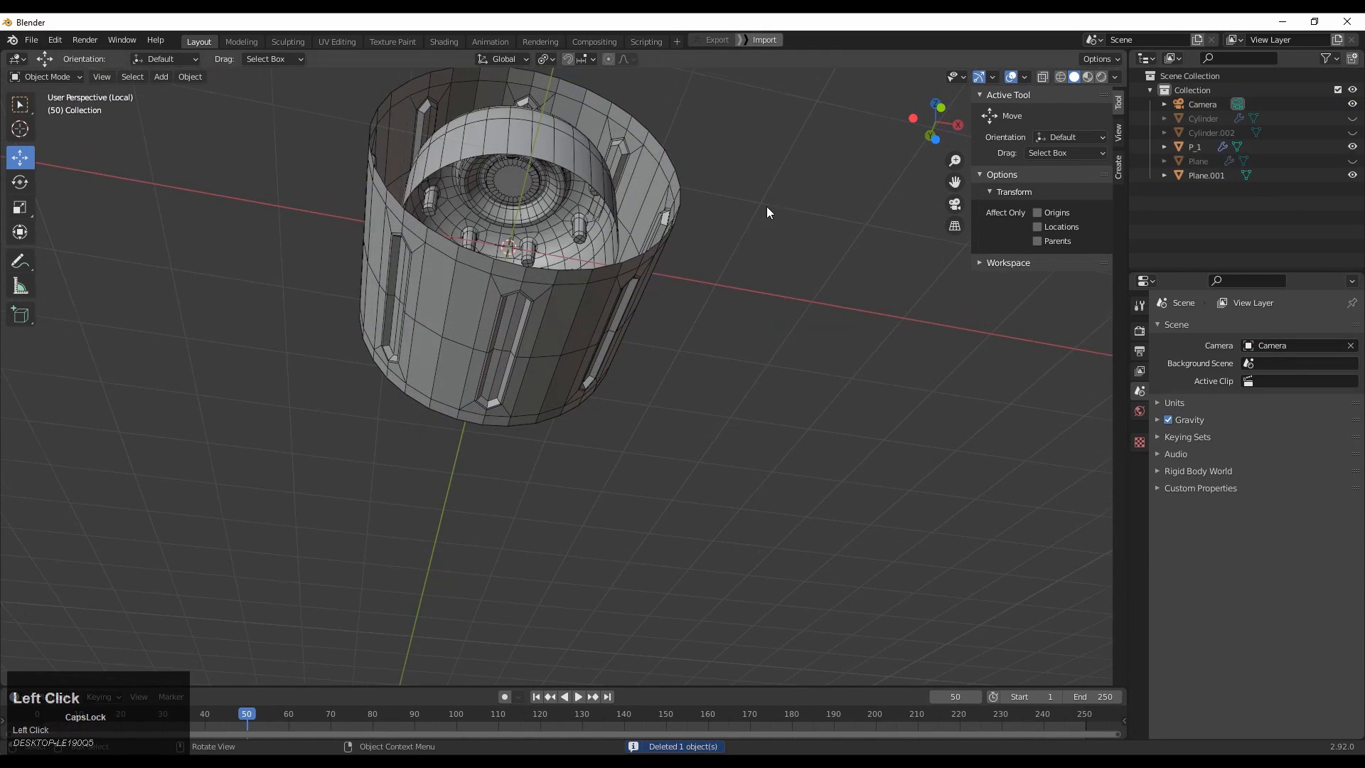
middle_drag(766, 206, 607, 223)
- From the left view, rotate the rounded cap 90° to align with the ring and scale it by 1.3
click(607, 223)
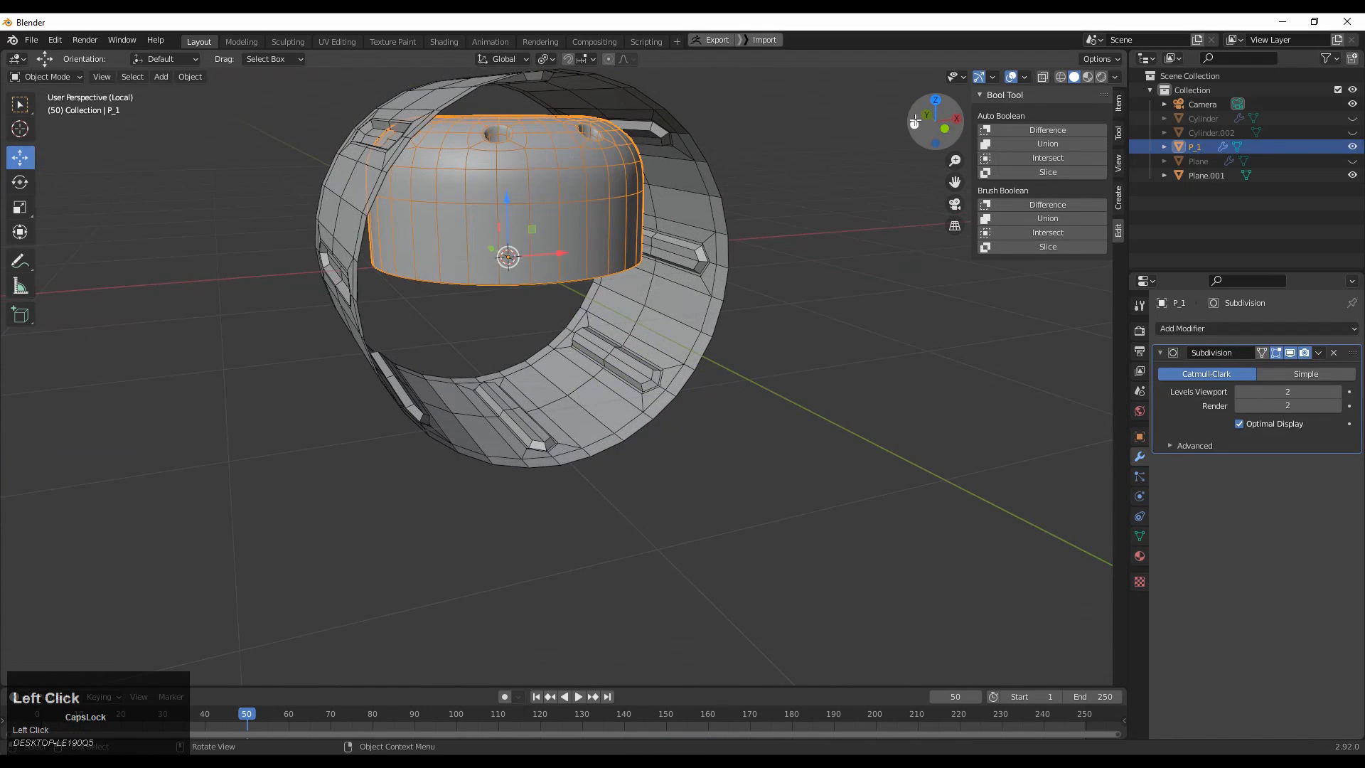
click(915, 121)
shift+middle_drag(780, 199, 675, 321)
key(r)
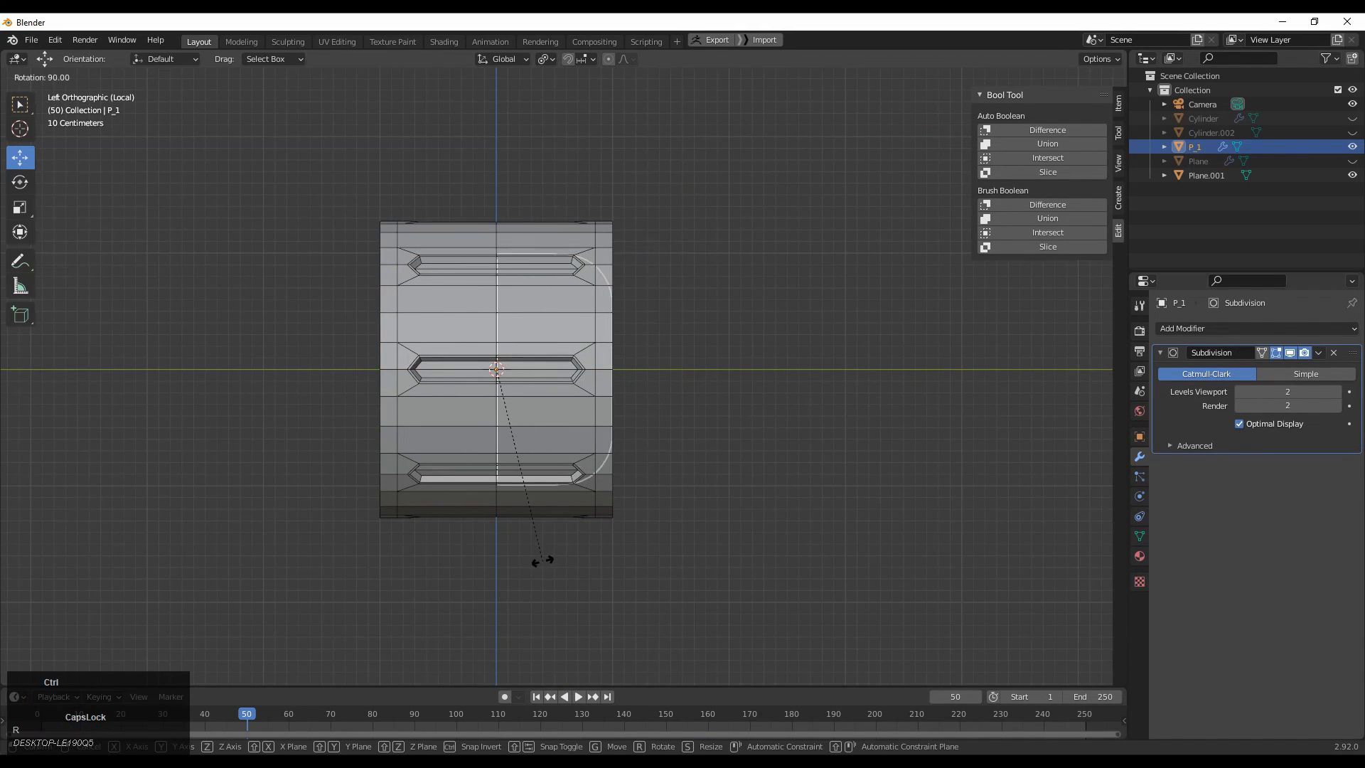
click(543, 561)
shift+middle_drag(643, 421, 543, 497)
key(s)
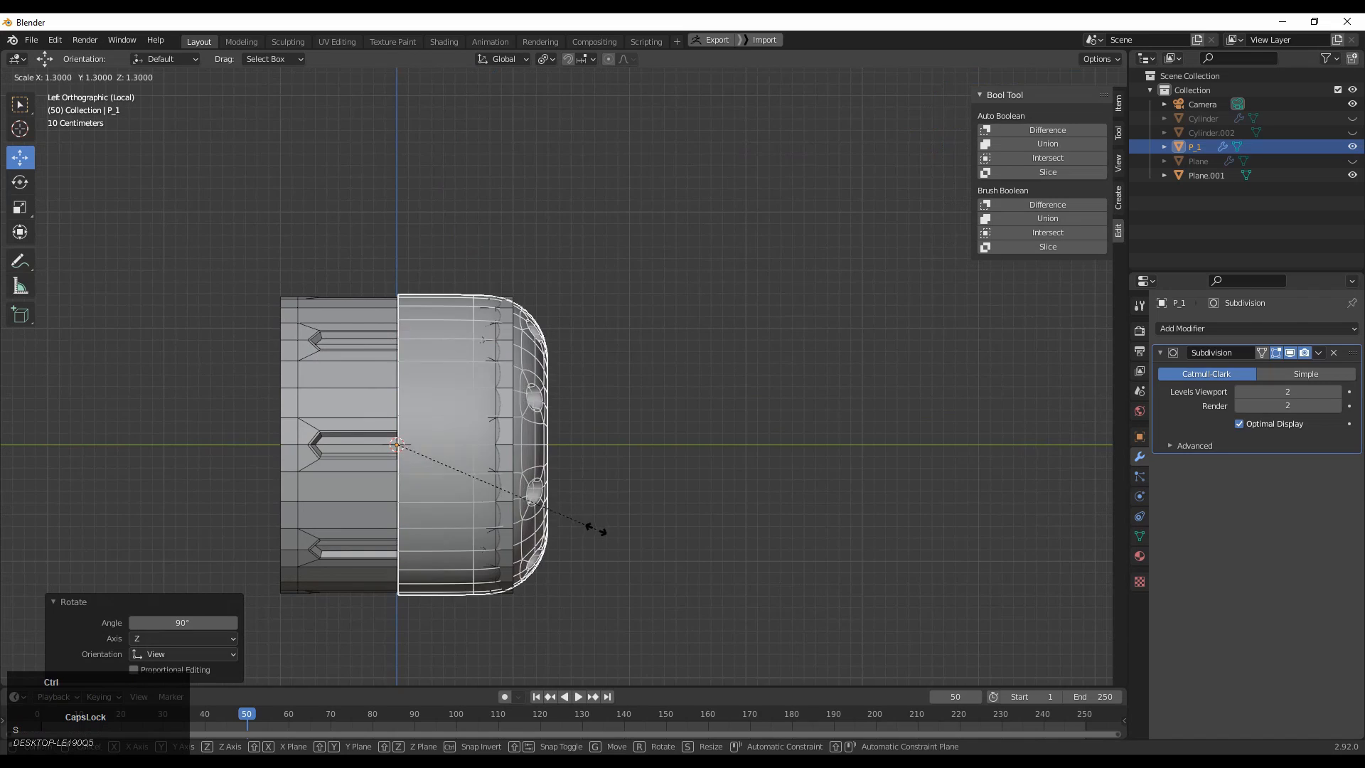
click(597, 529)
middle_drag(440, 419, 398, 422)
- Move the cap -1 m along Y to the ring's rim and scale it by 0.986 to match the ring's diameter
click(922, 126)
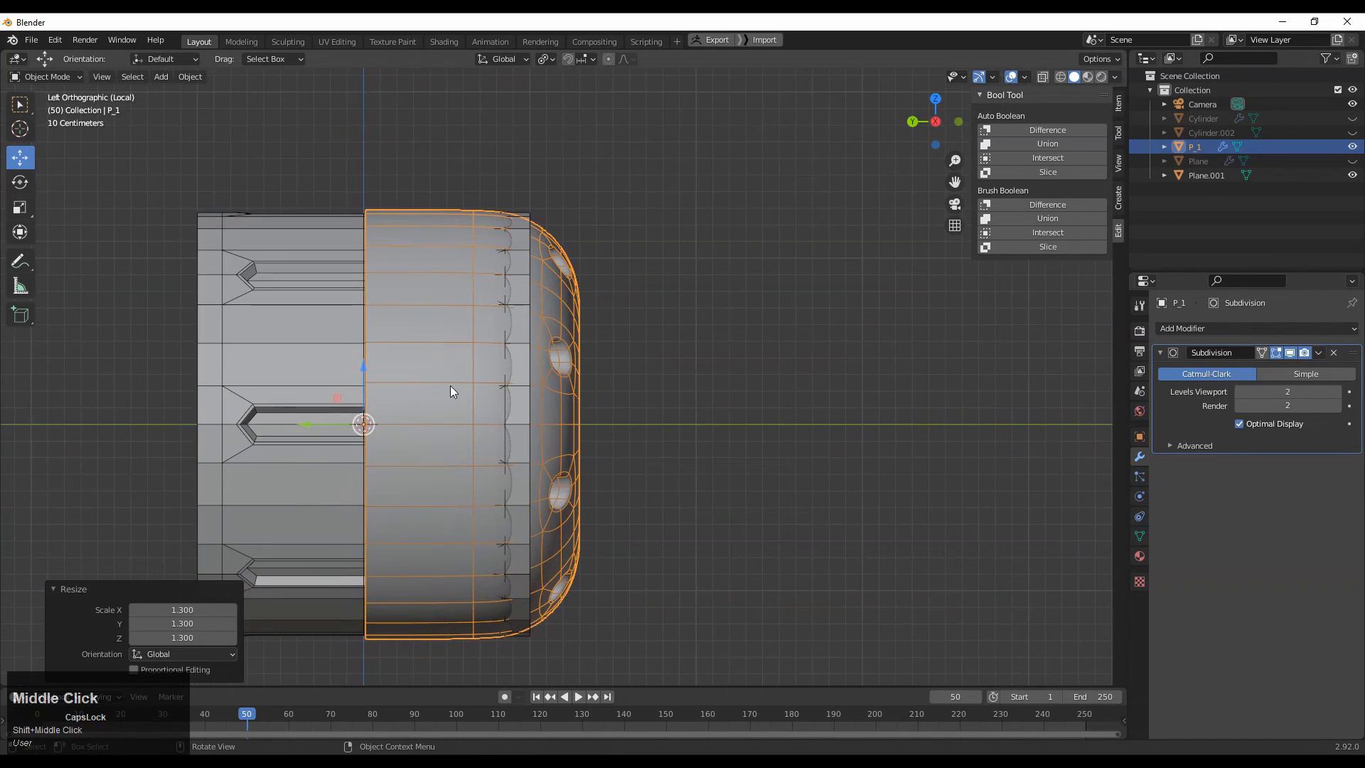
ctrl+drag(319, 428, 492, 442)
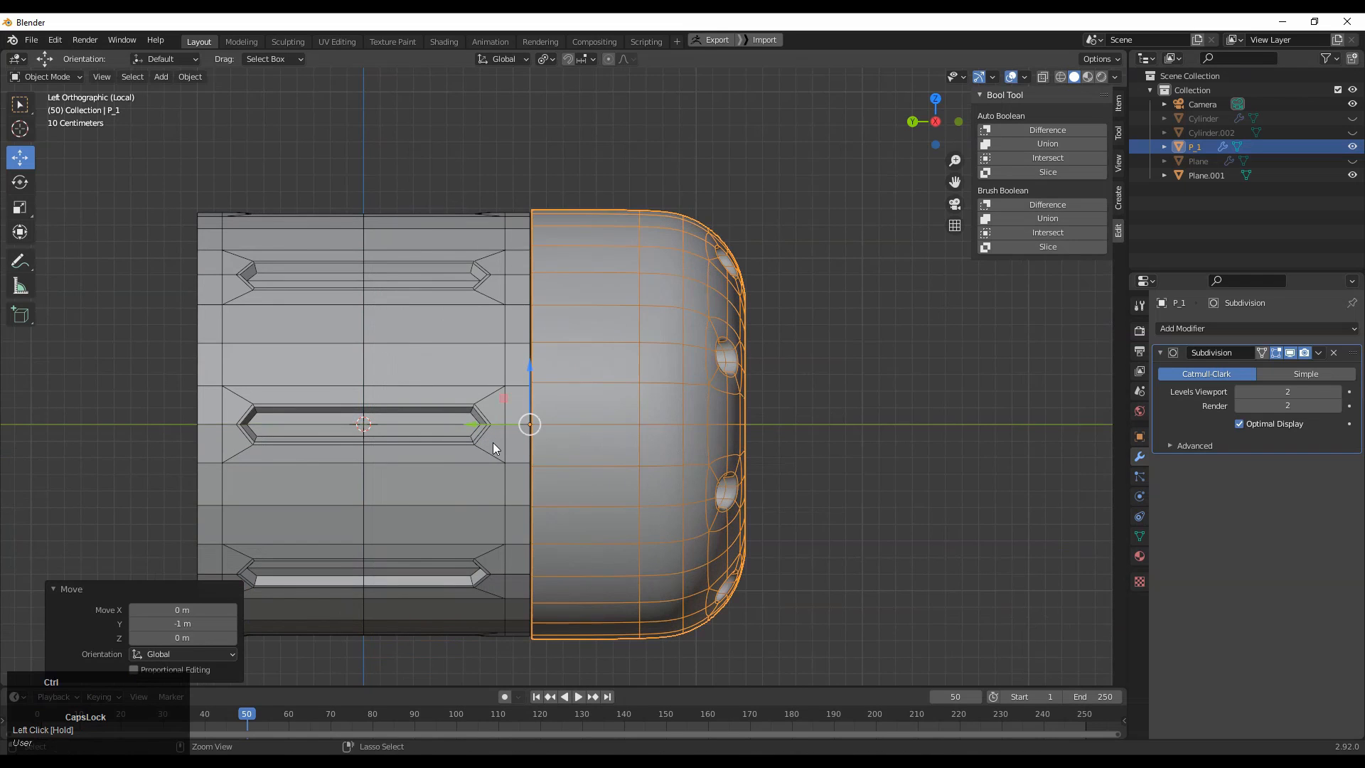
ctrl+middle_drag(576, 480, 825, 495)
key(s)
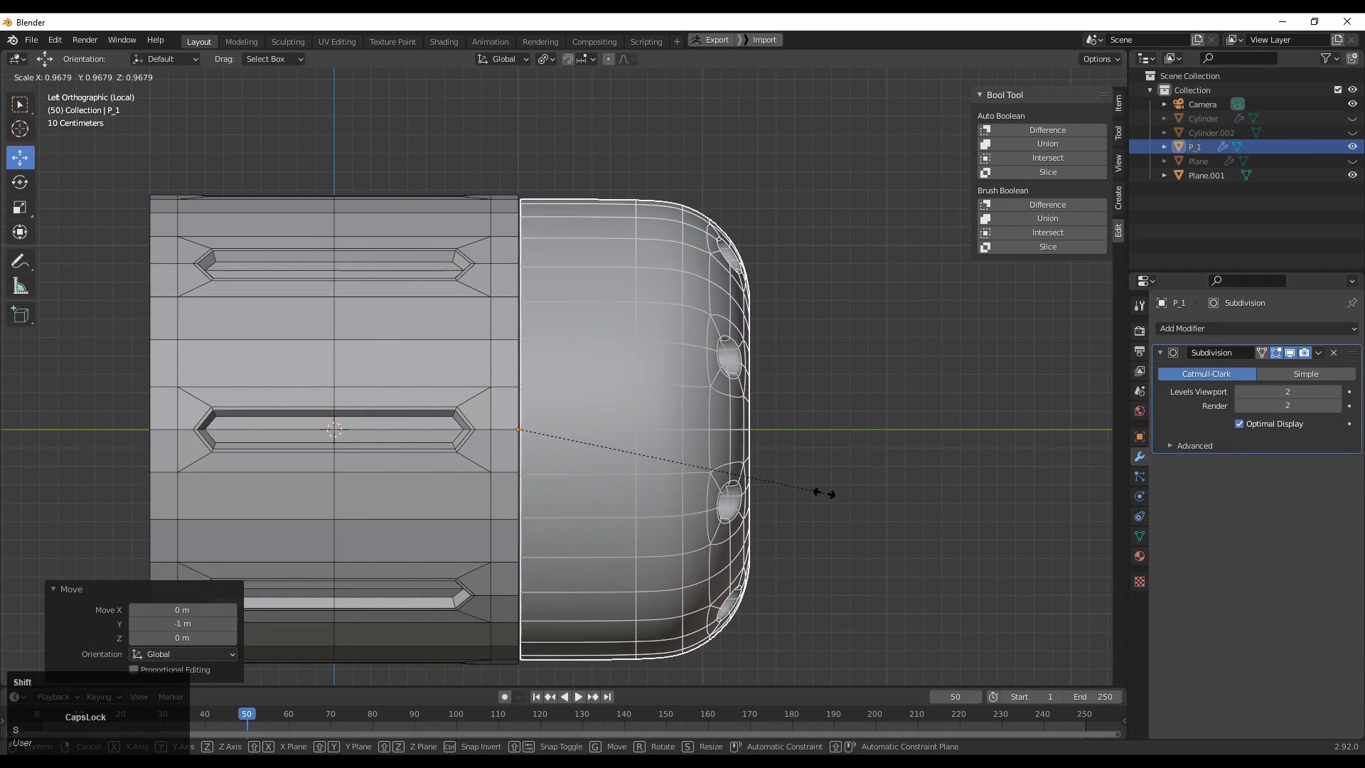
click(876, 510)
ctrl+middle_drag(684, 430, 502, 412)
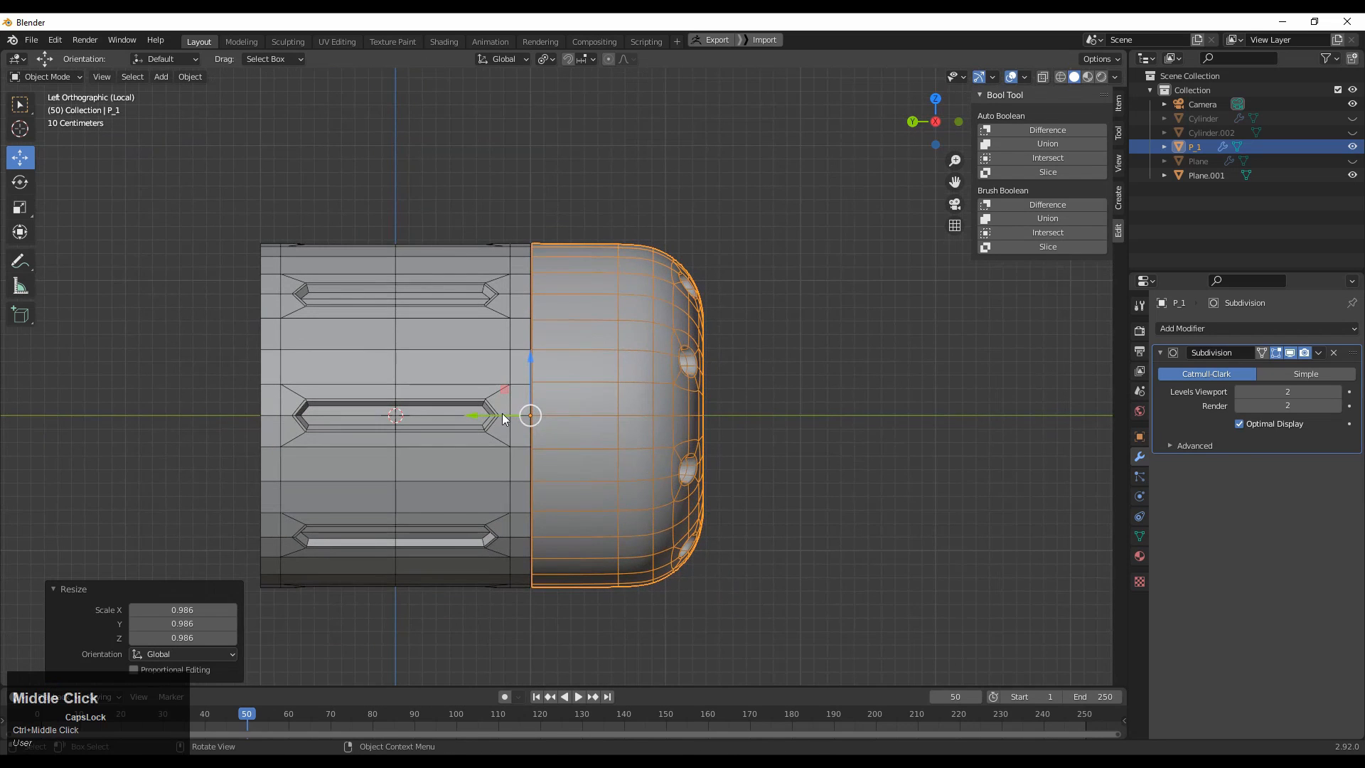
- Move the cap further along negative Y to leave a gap, and join the slotted ring into P_1
drag(502, 412, 540, 417)
shift+click(489, 358)
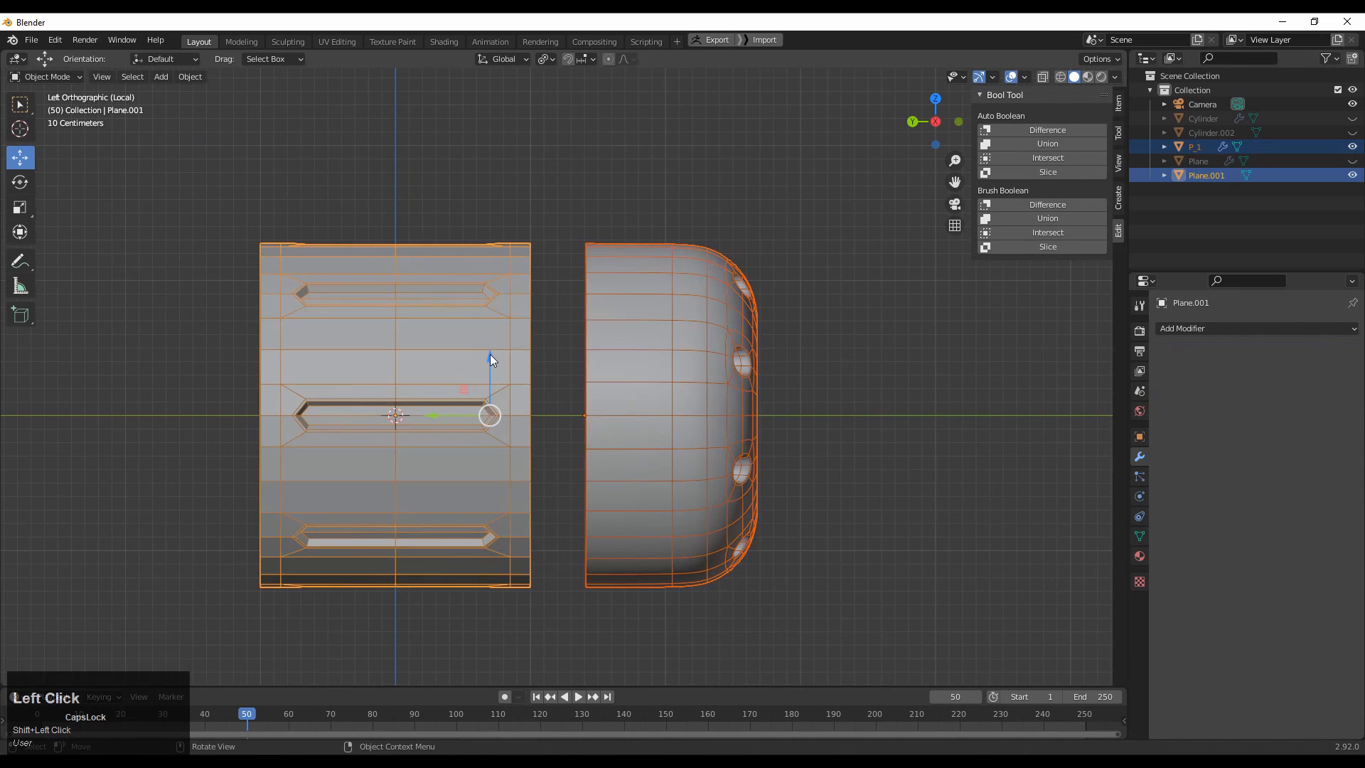
click(528, 362)
shift+click(590, 330)
right_click(589, 330)
click(600, 379)
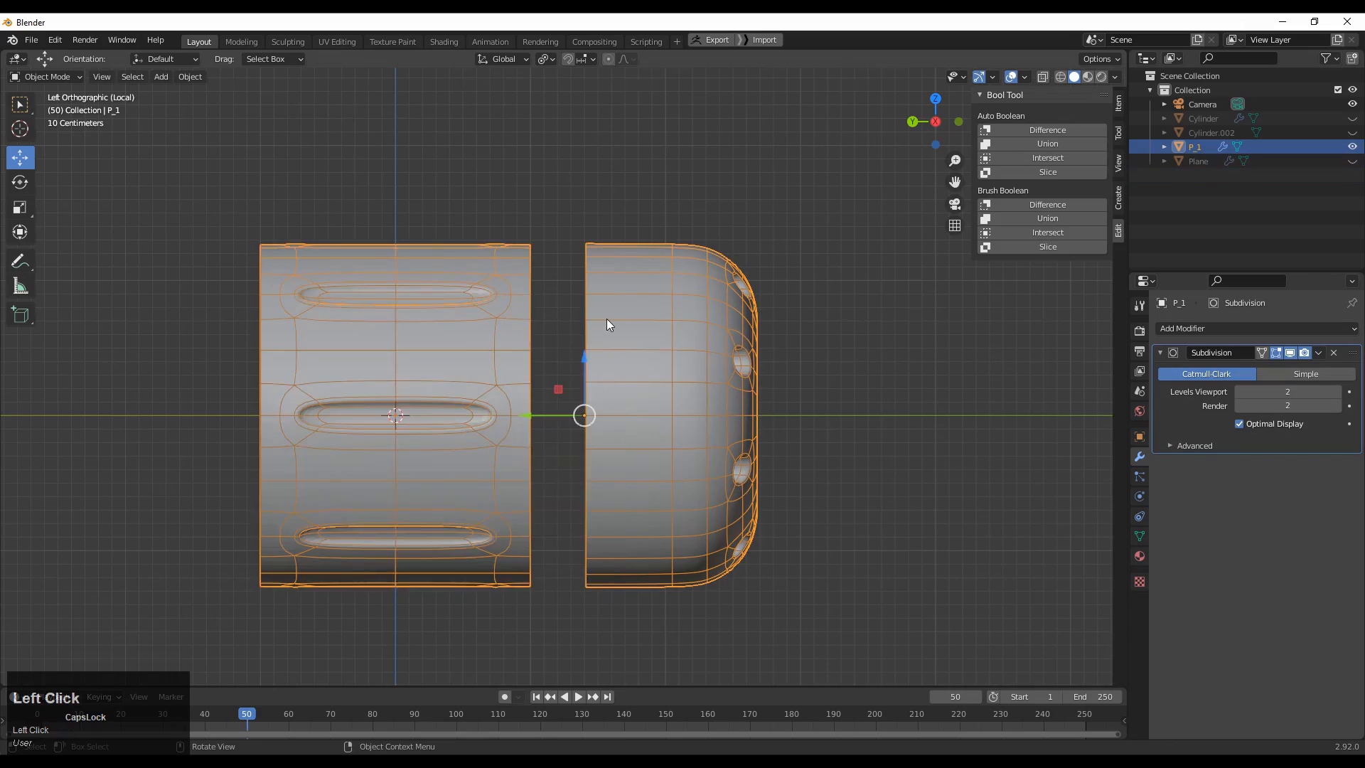
- Enter edit mode on the joined object with edge selection and turn off the Subdivision modifier's viewport display
key(Tab)
middle_drag(607, 318, 560, 404)
ctrl+middle_drag(560, 403, 626, 448)
ctrl+middle_drag(625, 447, 628, 477)
key(2)
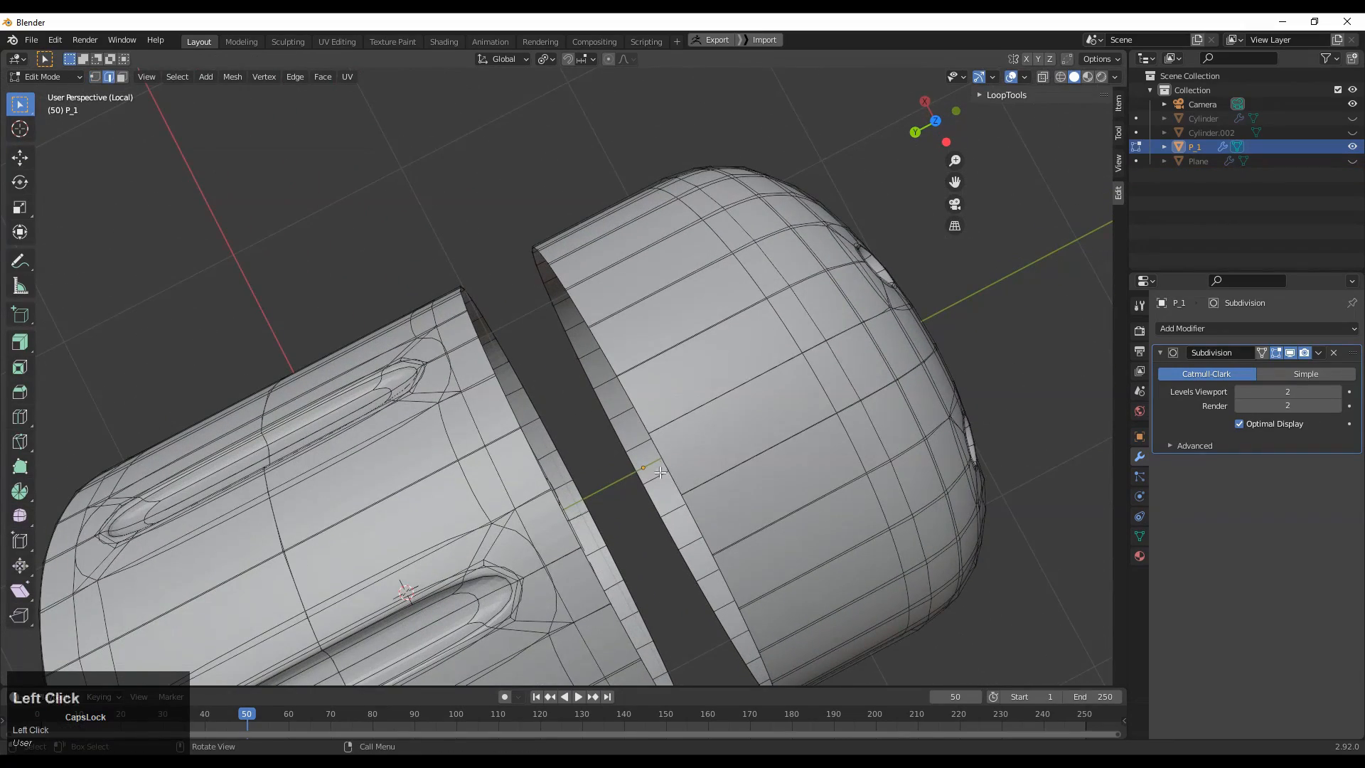
middle_drag(735, 370, 711, 427)
click(1290, 353)
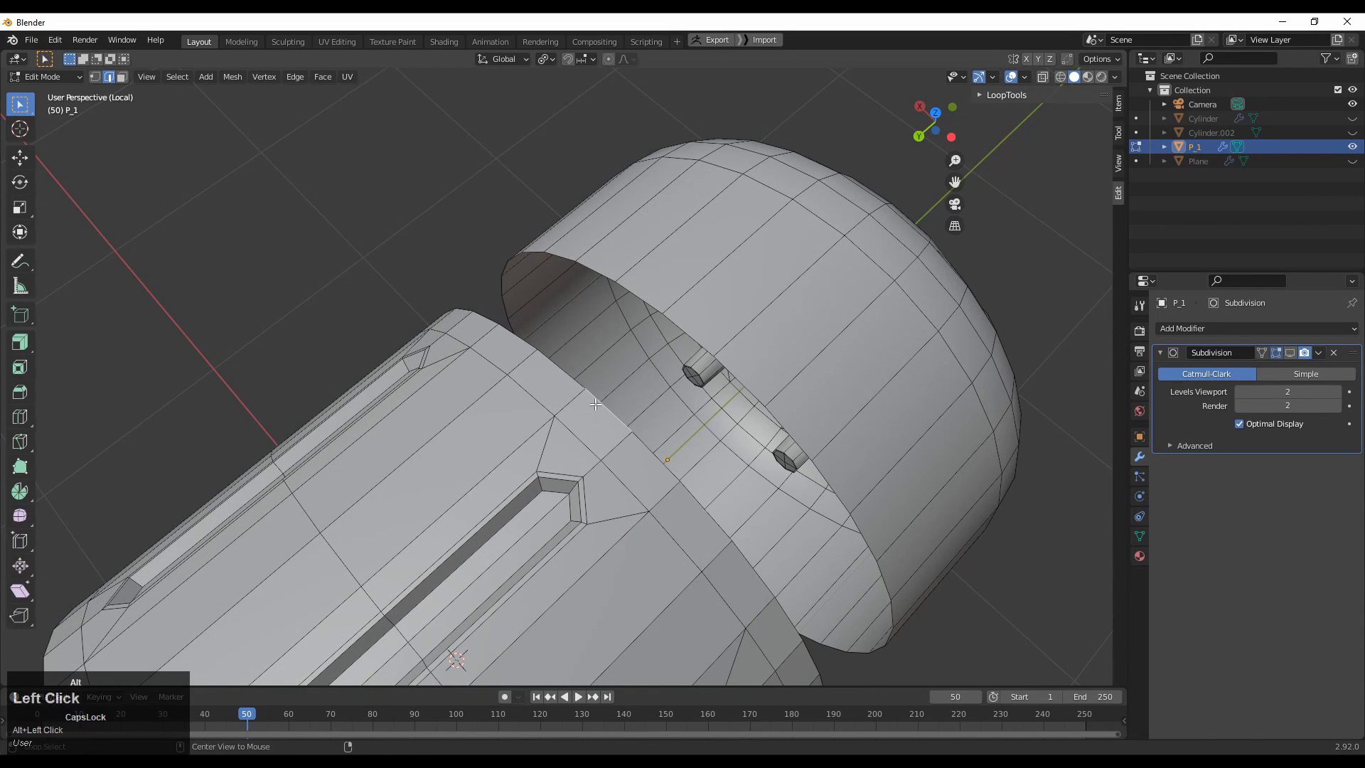
- Enable the Statistics overlay and select the cap's open rim loop to check its edge count
click(1025, 71)
click(1025, 73)
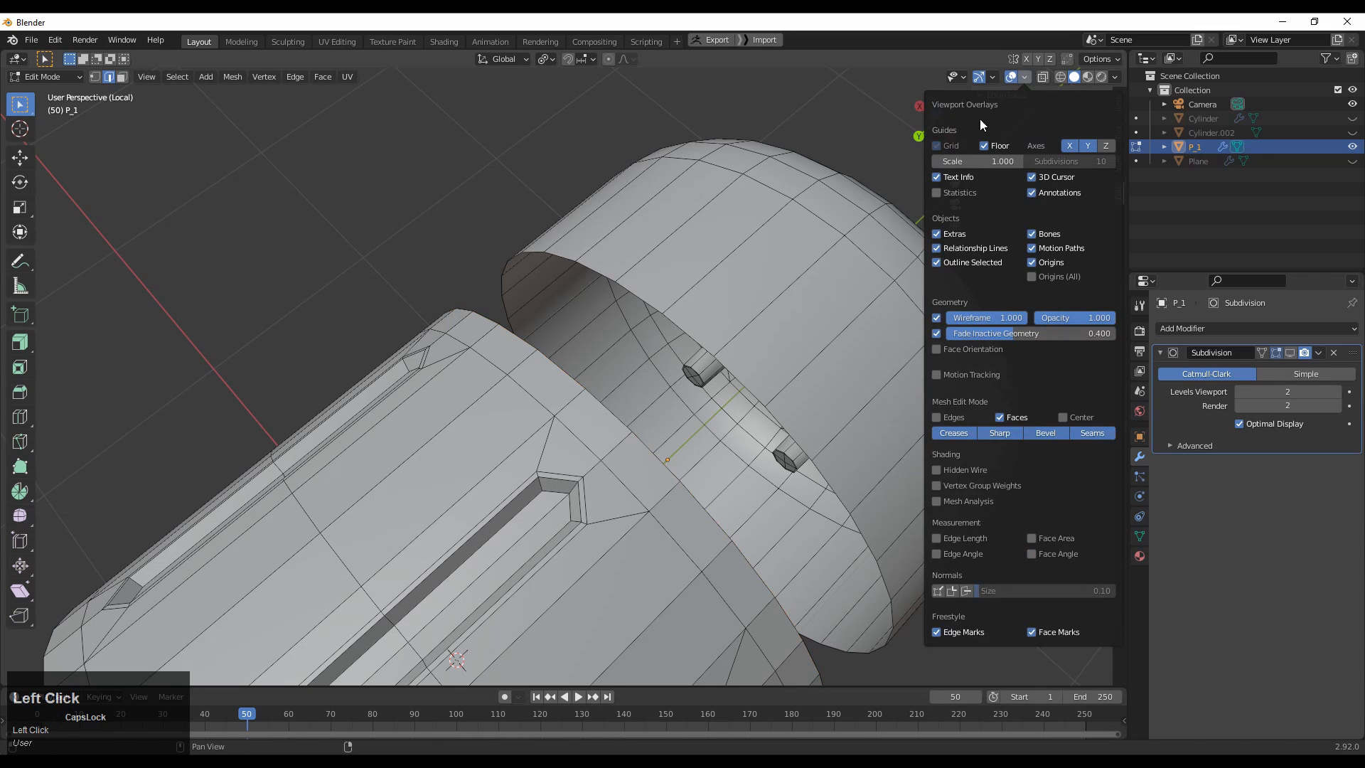
click(936, 189)
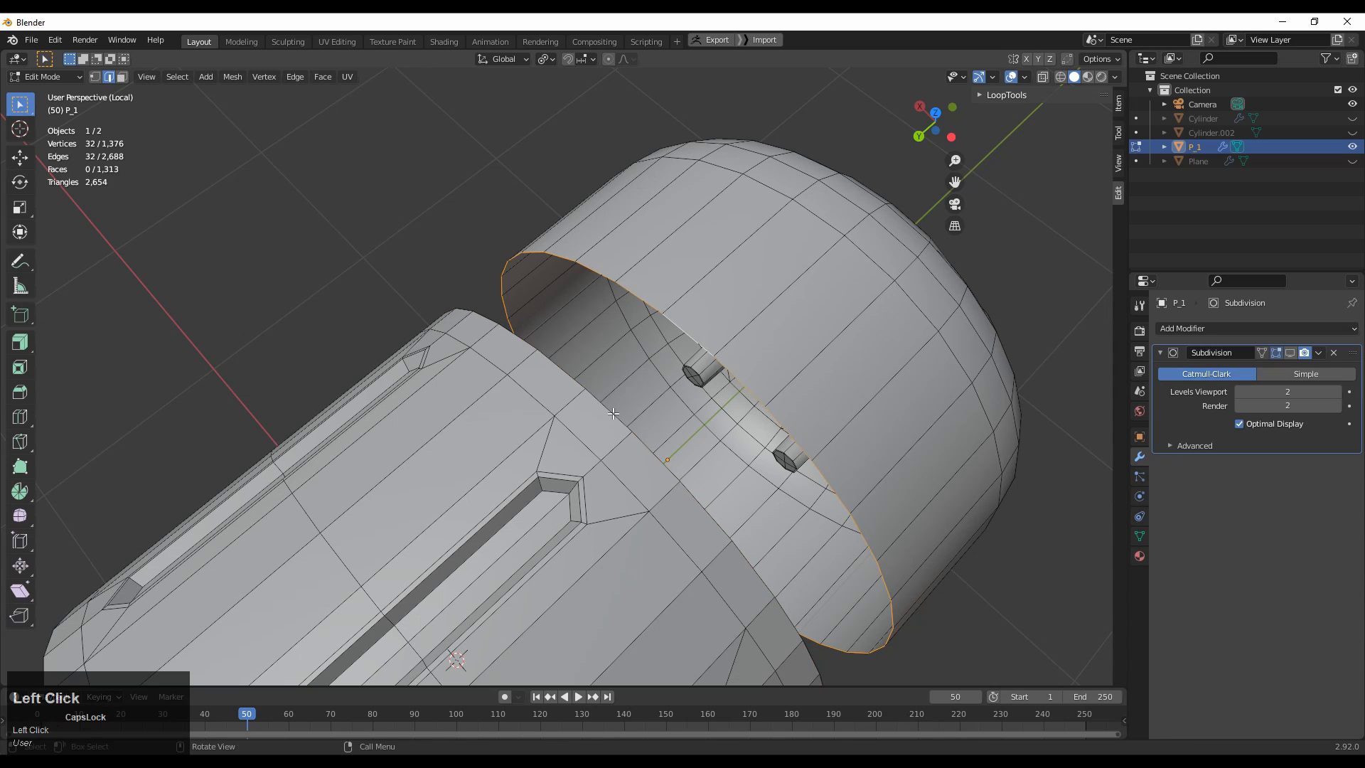
- Fill the gap between the cap's open rim and the slotted ring with faces all the way around
key(f)
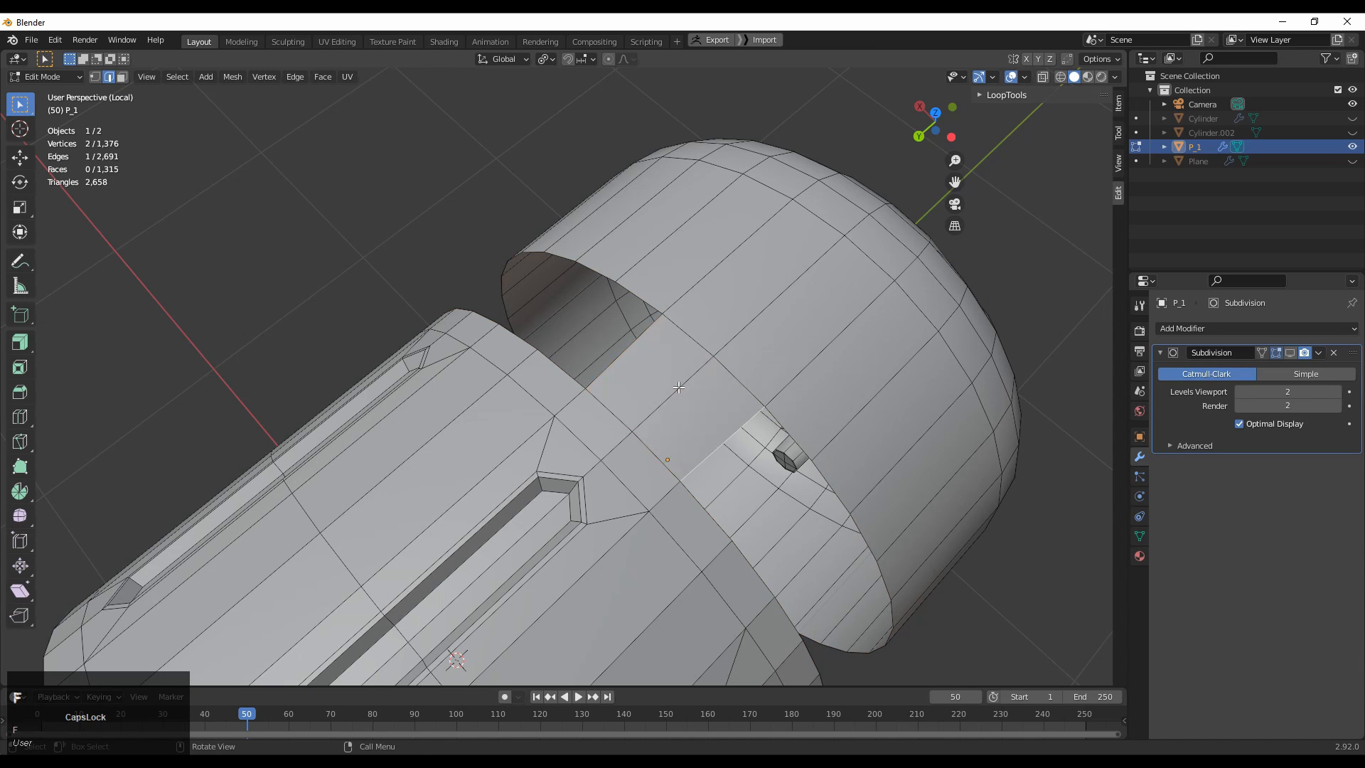
key(f)
key(f)
key(f)
key(f)
key(f)
key(f)
key(f)
key(f)
key(f)
key(f)
key(f)
key(f)
key(f)
key(f)
key(f)
key(f)
key(f)
key(f)
key(f)
key(f)
middle_drag(679, 388, 496, 346)
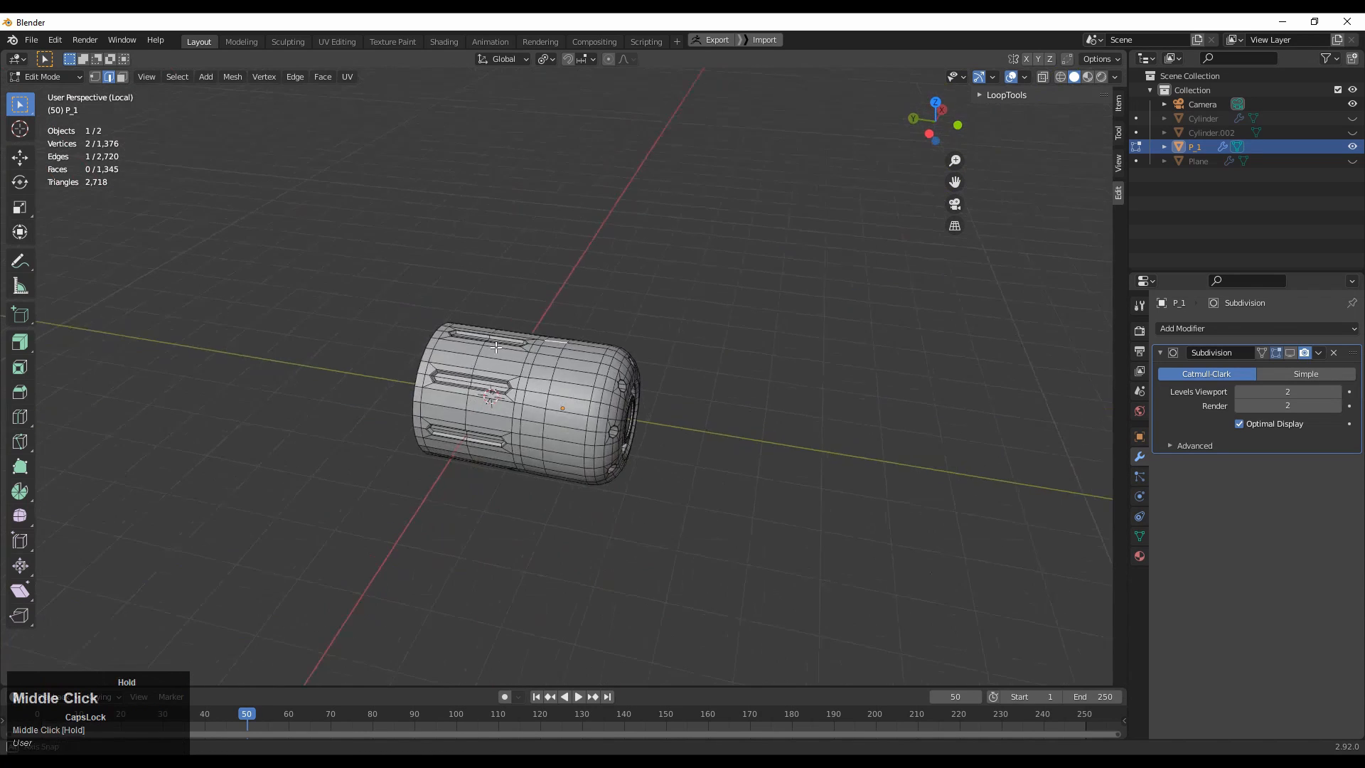
- Return to Object mode, turn on the Subdivision modifier's viewport display, and hide the viewport overlays
key(Tab)
middle_drag(518, 405, 797, 313)
click(661, 374)
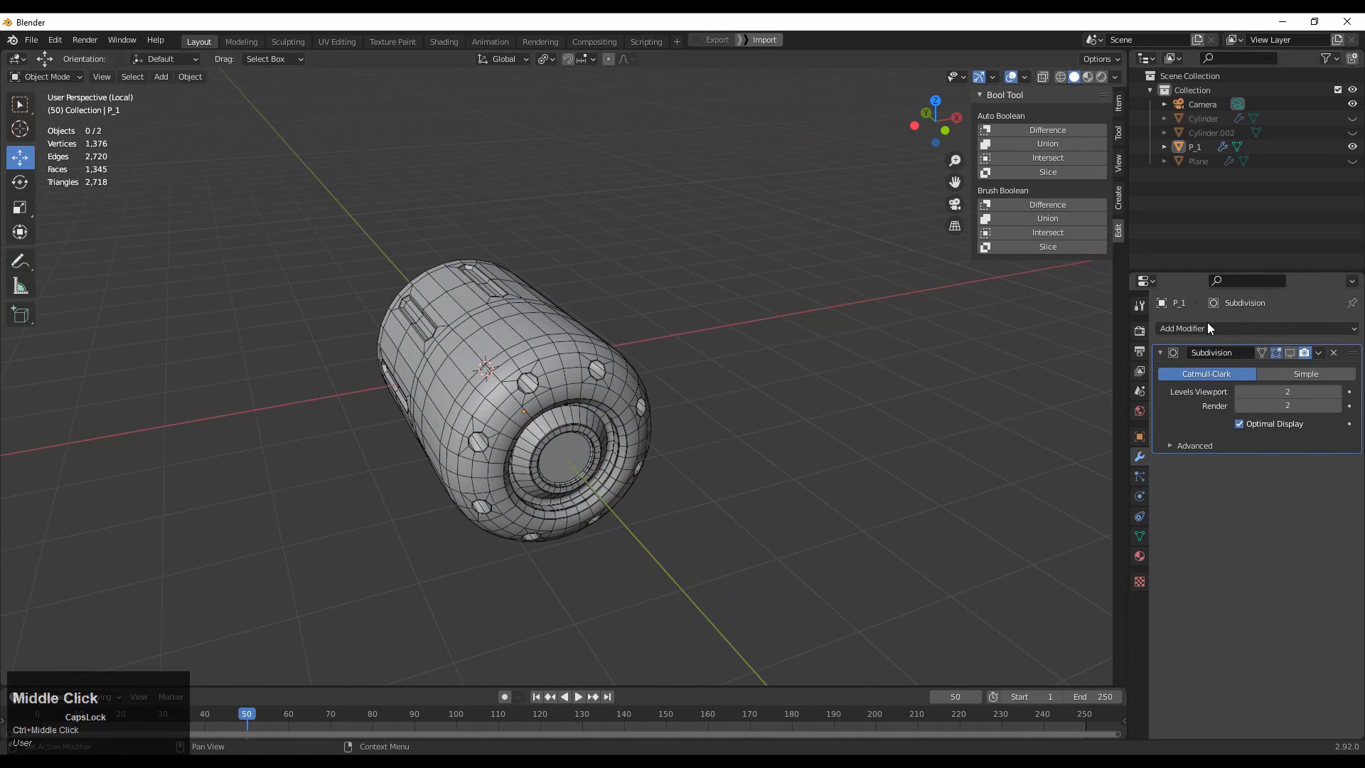
click(1290, 353)
click(1010, 76)
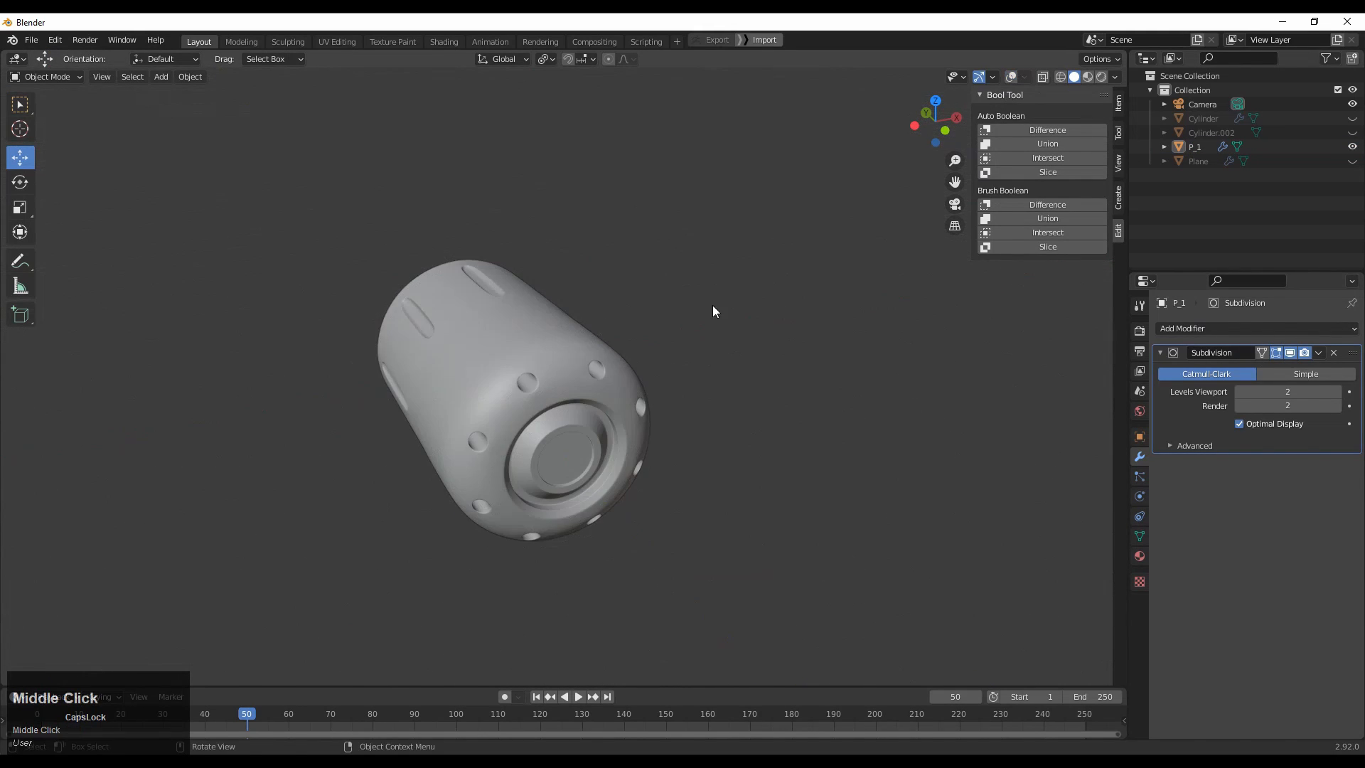
- Apply Shade Smooth to the joined capped body P_1
middle_drag(713, 305, 487, 345)
right_click(507, 305)
click(507, 305)
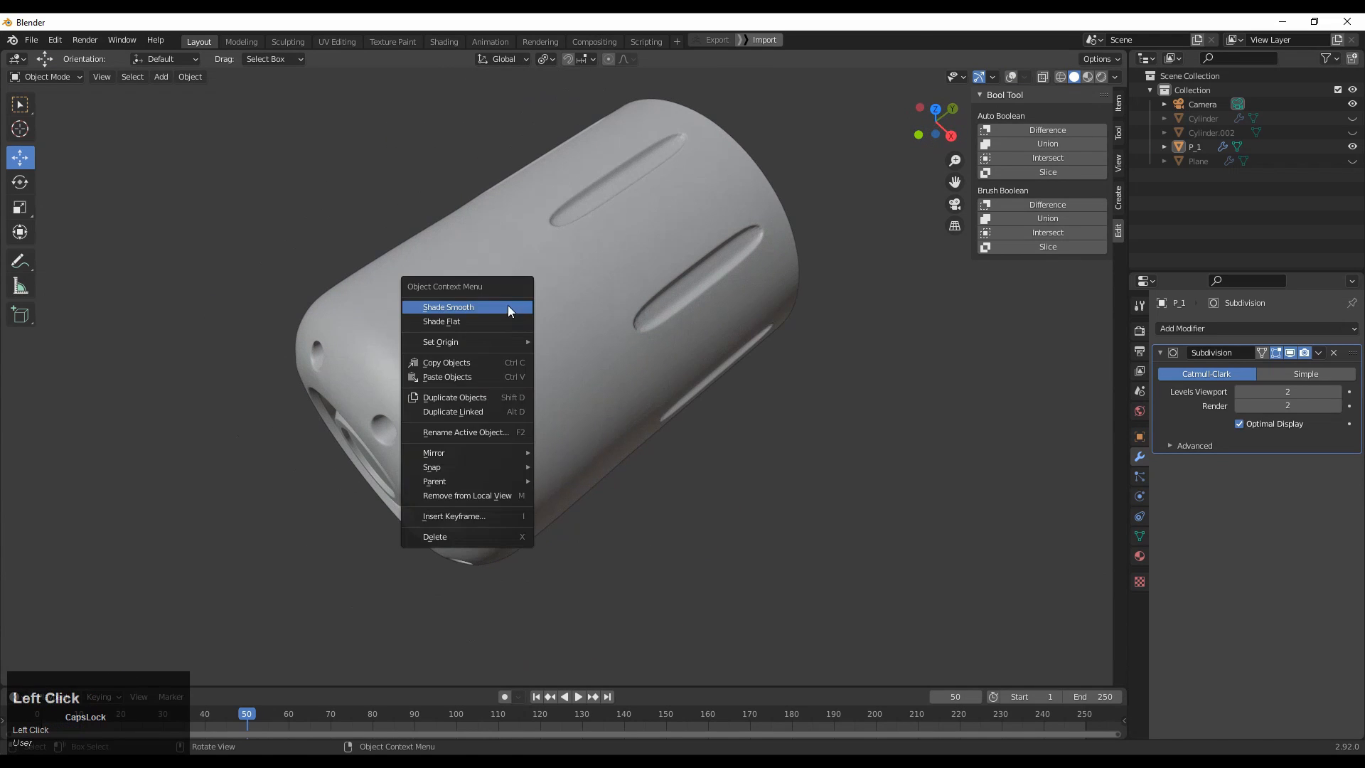
click(539, 340)
right_click(539, 340)
click(539, 339)
- View the body from the right orthographic side and check its interior with X-ray
middle_drag(589, 410, 416, 396)
click(948, 129)
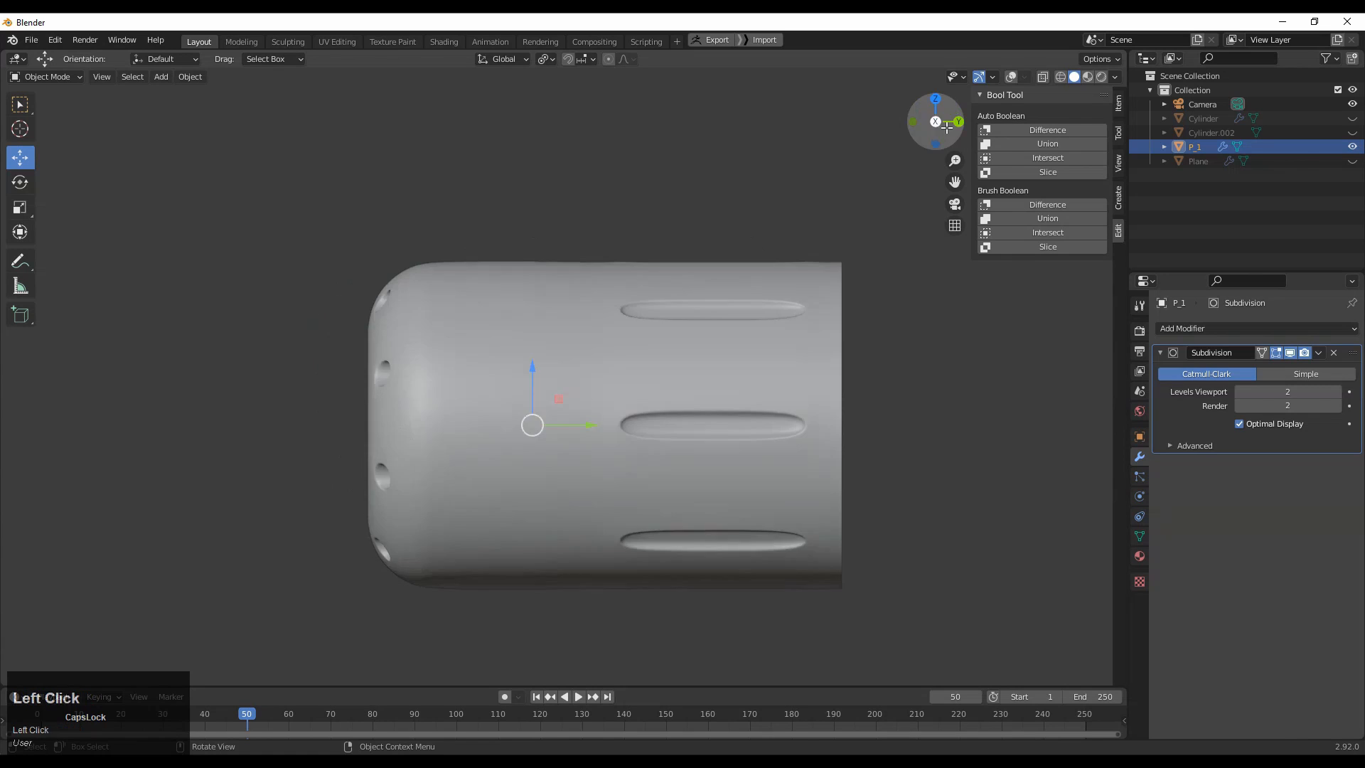
scroll(700, 362, down, 1)
shift+middle_drag(698, 364, 675, 344)
click(1042, 78)
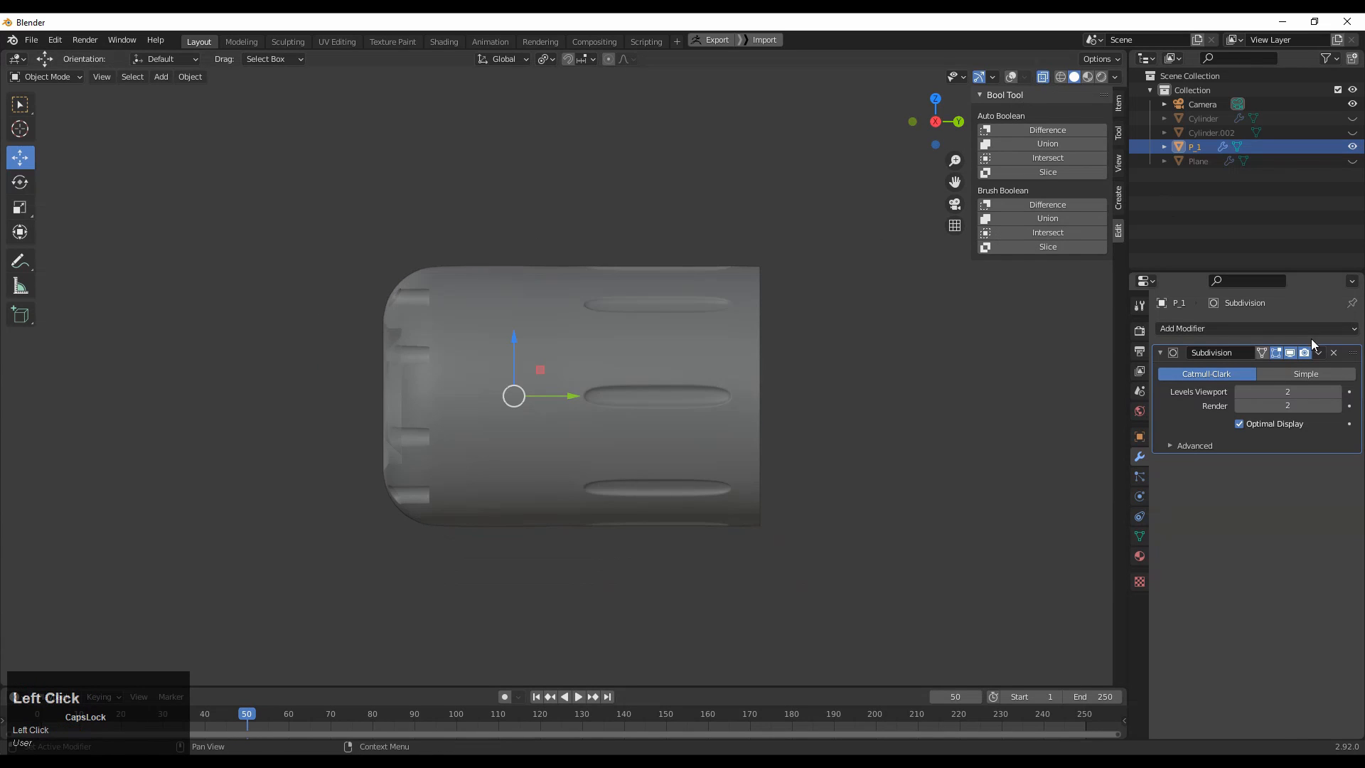
click(1044, 77)
- Enter edit mode, restore the viewport overlays, and box-select the slotted section of the body
key(Tab)
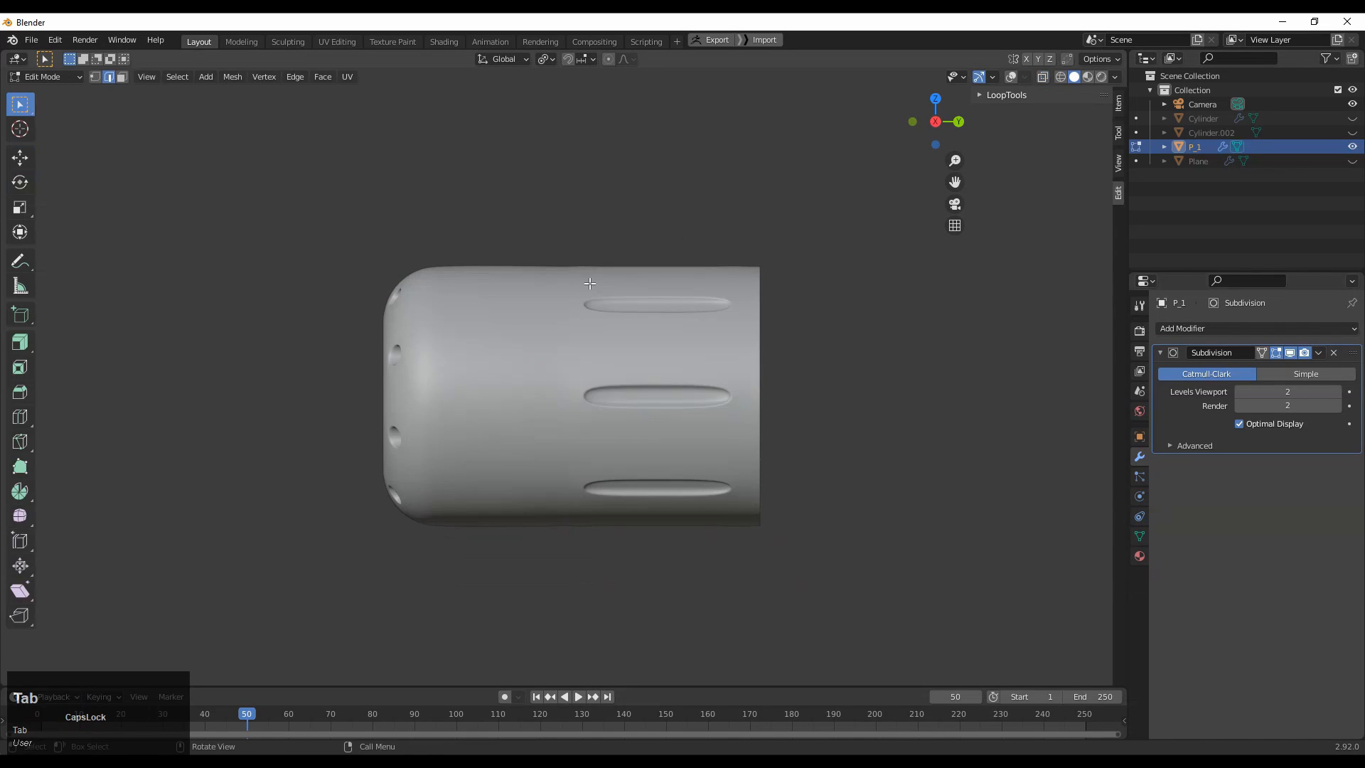
click(1011, 77)
shift+middle_drag(762, 359, 799, 359)
drag(878, 269, 580, 612)
key(Tab)
key(Tab)
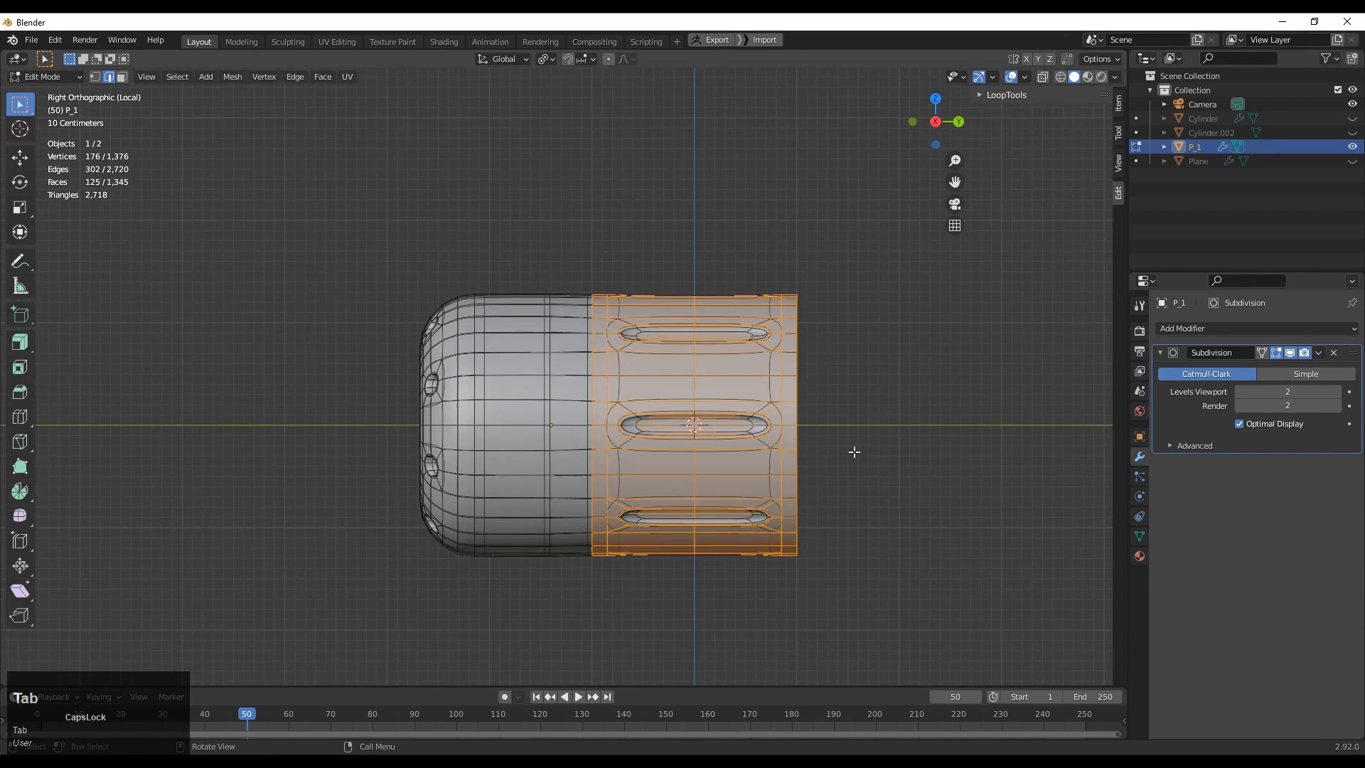
- Return to Object mode and set the body's origin to the 3D cursor
key(Tab)
right_click(686, 411)
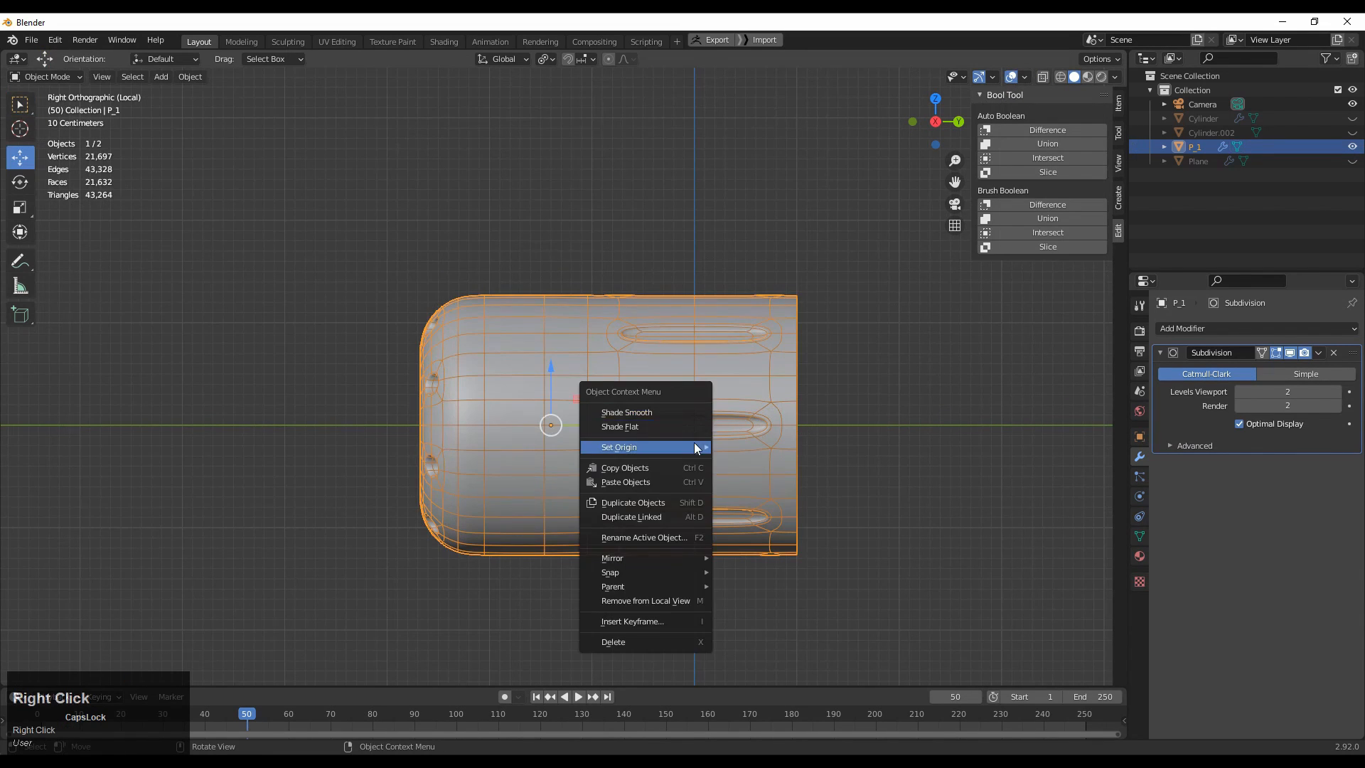
right_click(706, 377)
mouse_move(719, 412)
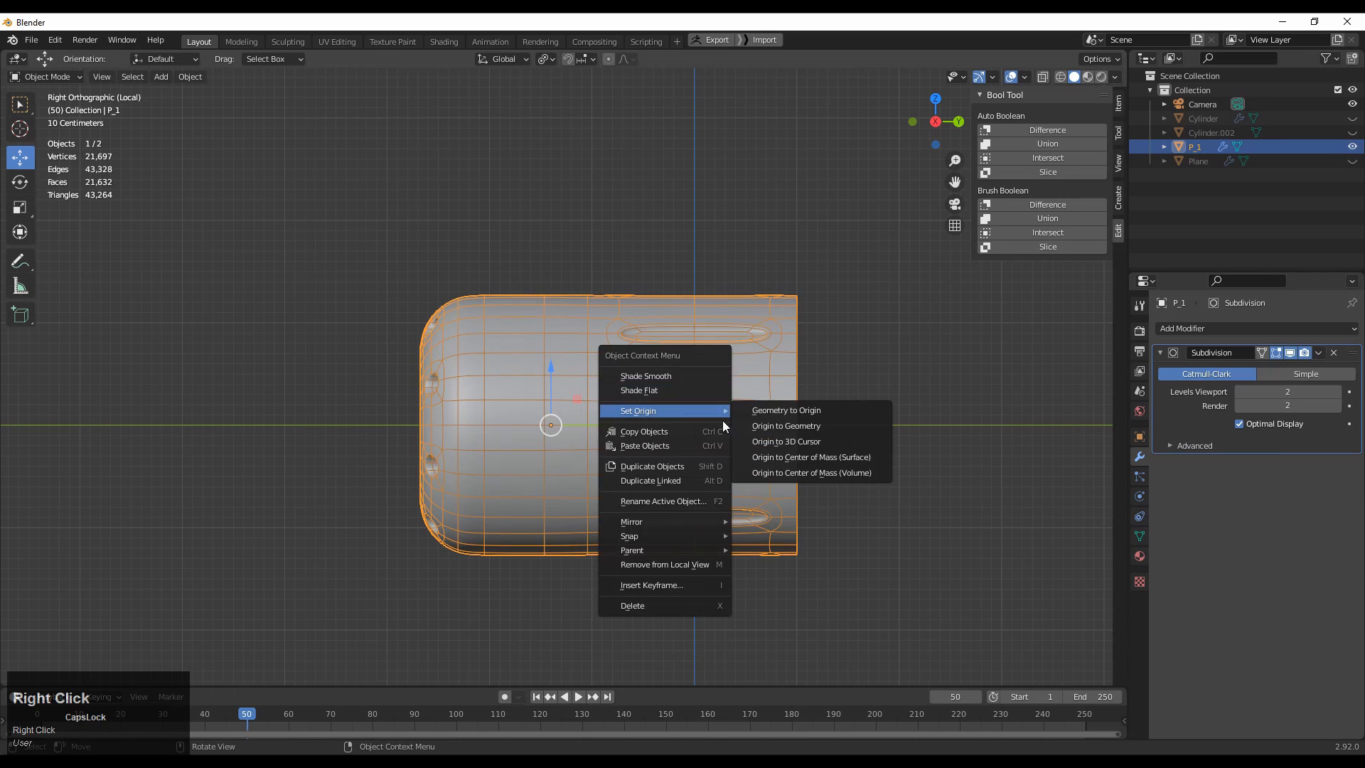
click(779, 442)
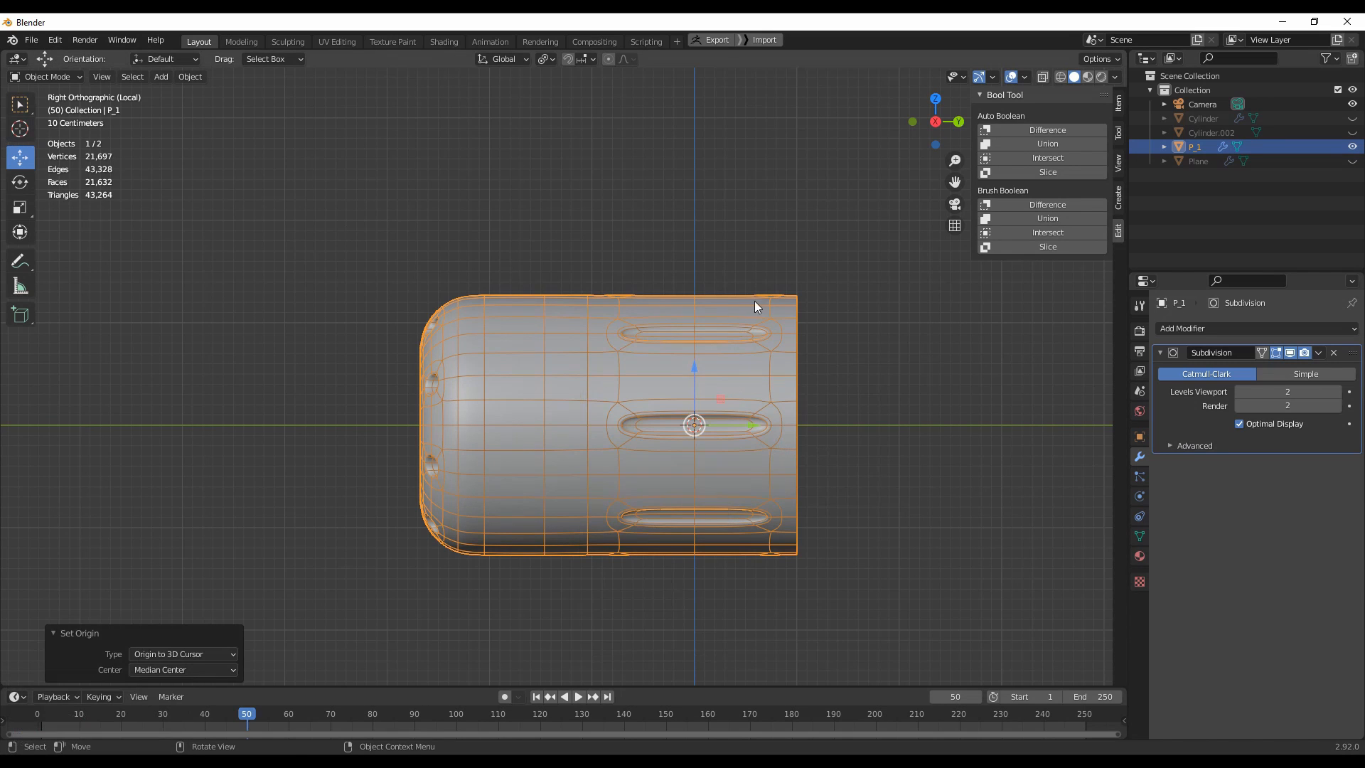
- With X-ray on and Subdivision display off, box-select the slotted section through the mesh and move it along negative Y toward the cap
click(829, 254)
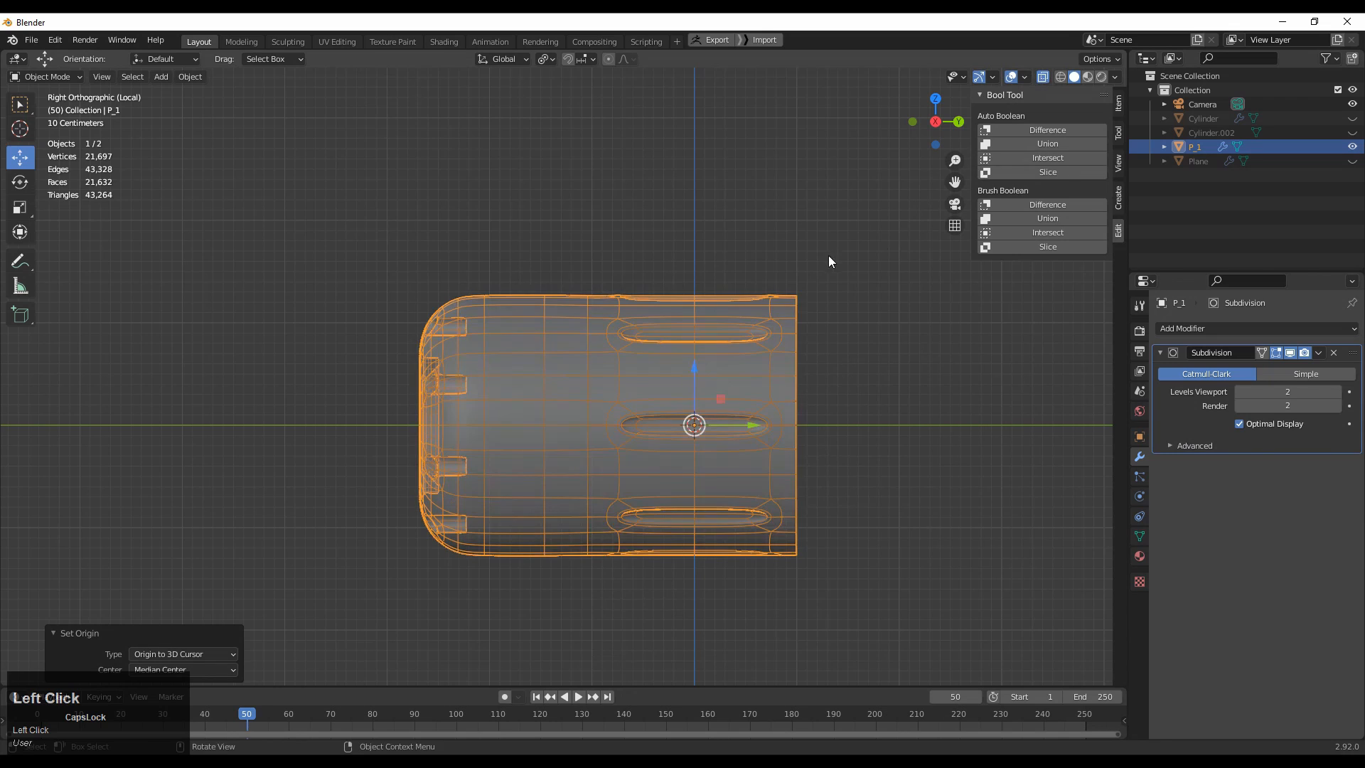
key(Tab)
drag(867, 203, 565, 667)
click(1290, 352)
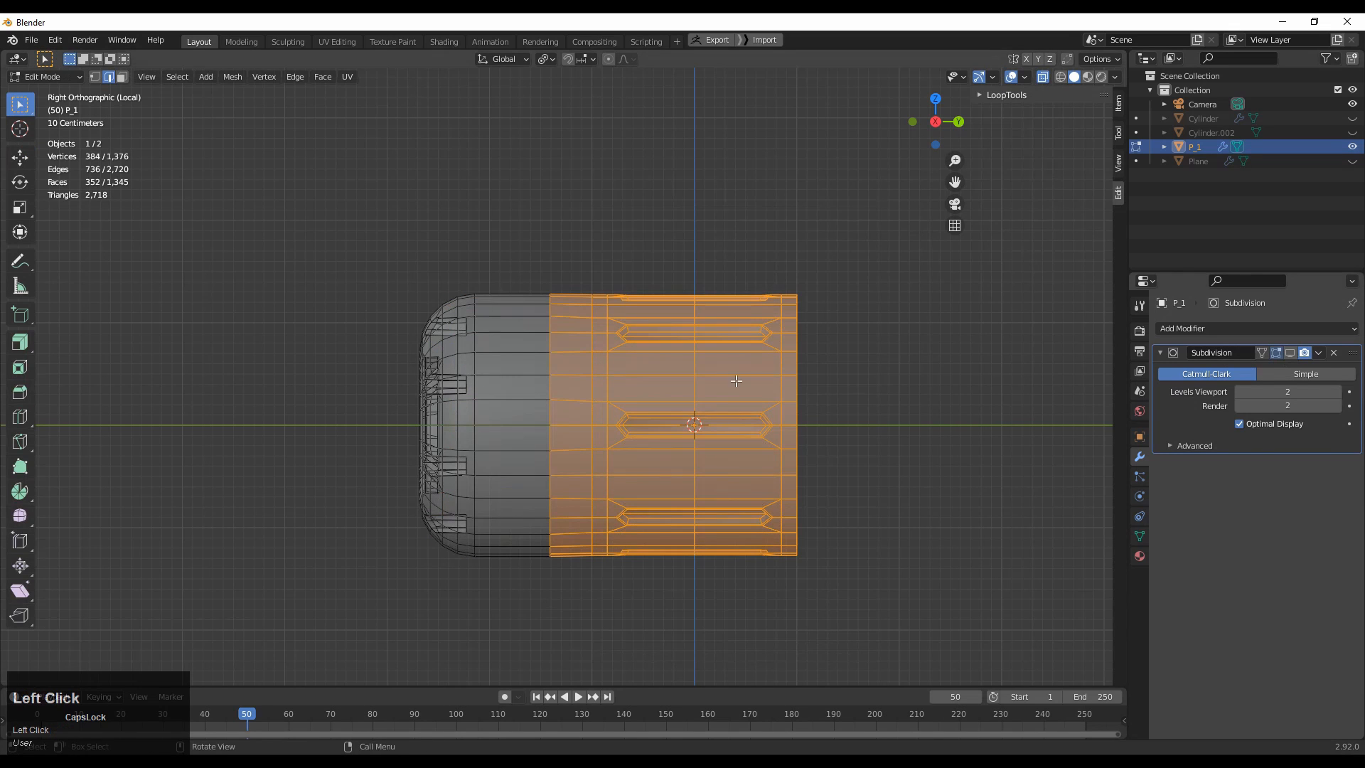
drag(740, 425, 692, 425)
- Reselect the slotted section and shift it closer to the cap, then move it with the adjoining edge loop -0.2 m along Y
drag(841, 193, 541, 587)
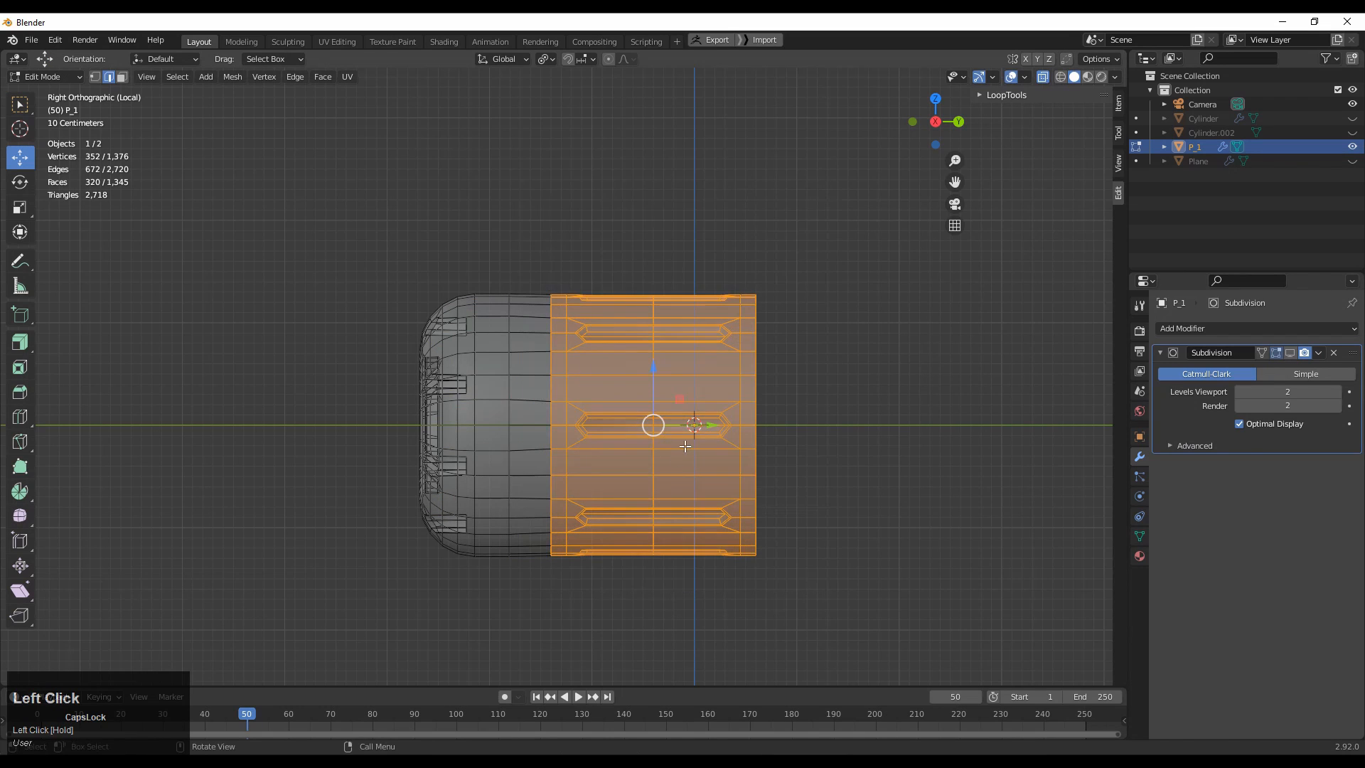
drag(710, 424, 681, 425)
drag(791, 201, 497, 594)
ctrl+drag(644, 426, 632, 425)
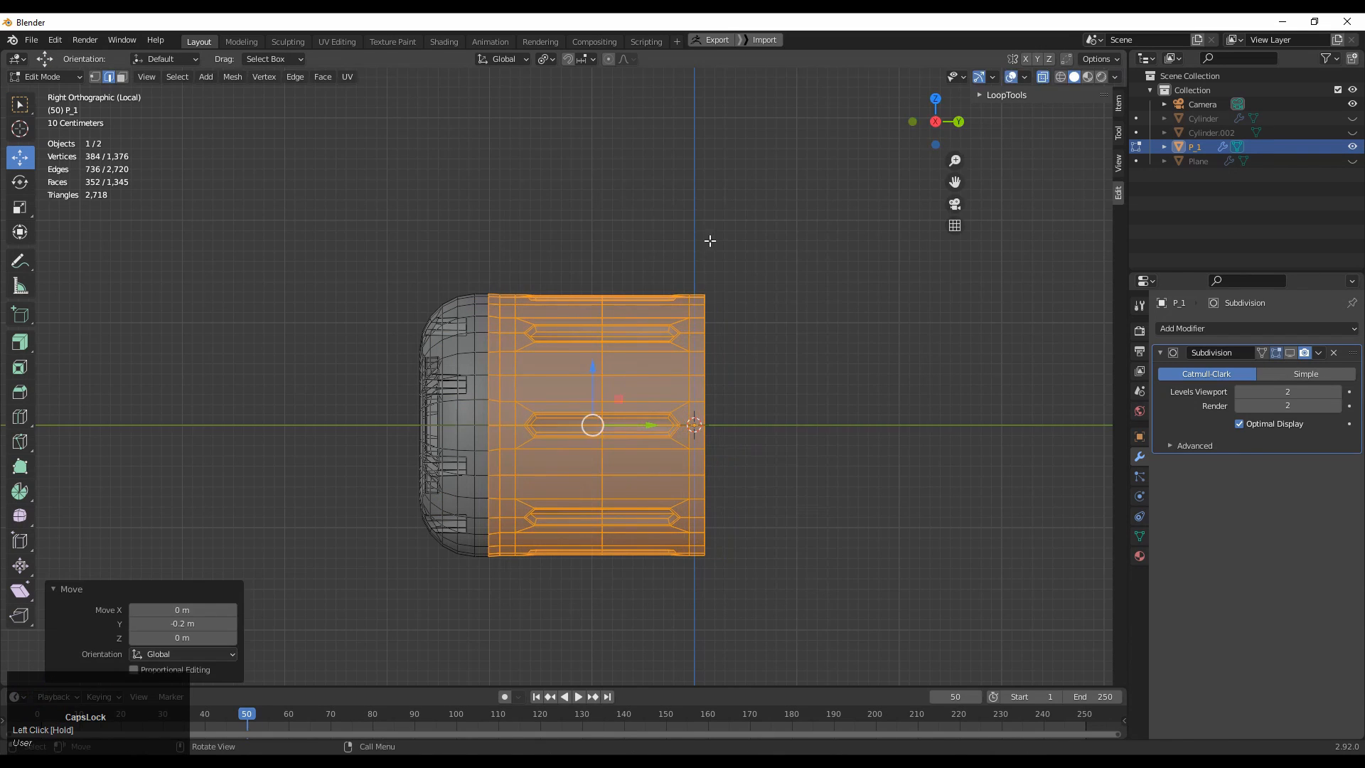
- Clear the mesh selection, return to Object mode, and move the whole body 0.9 m along Y
drag(740, 208, 693, 463)
shift+middle_drag(780, 420, 795, 426)
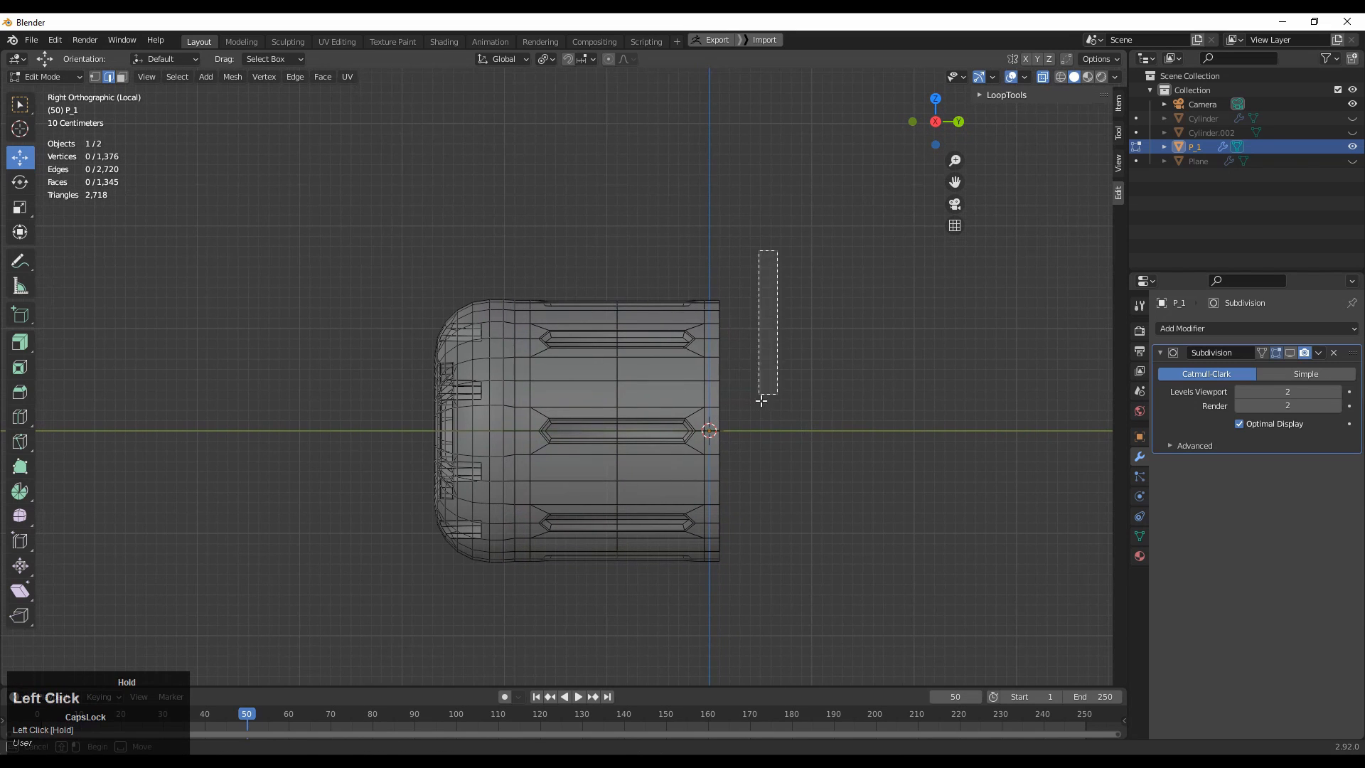
key(Tab)
ctrl+drag(761, 435, 865, 435)
- Set the body's origin to the 3D cursor at the middle of the slots and turn off X-ray
right_click(740, 390)
mouse_move(754, 370)
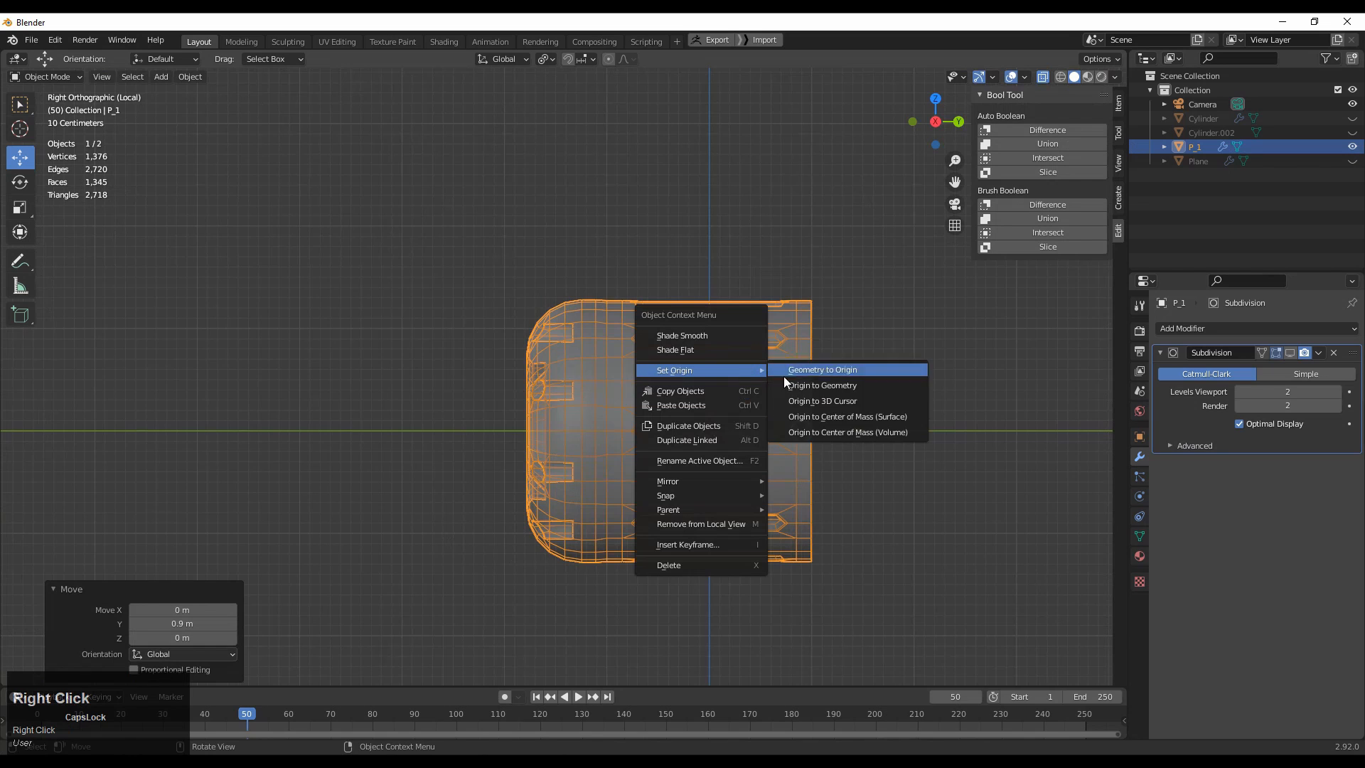
click(814, 402)
right_click(753, 375)
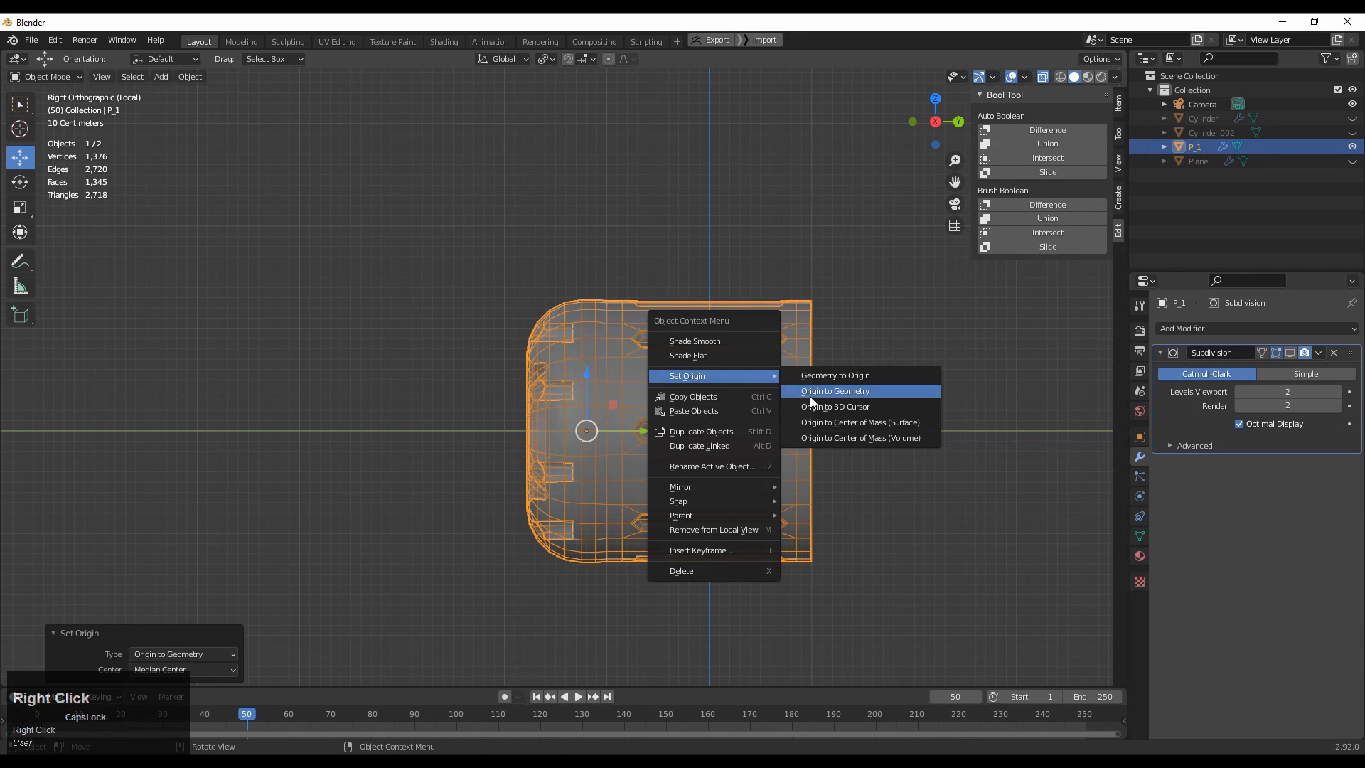
click(817, 406)
click(1045, 76)
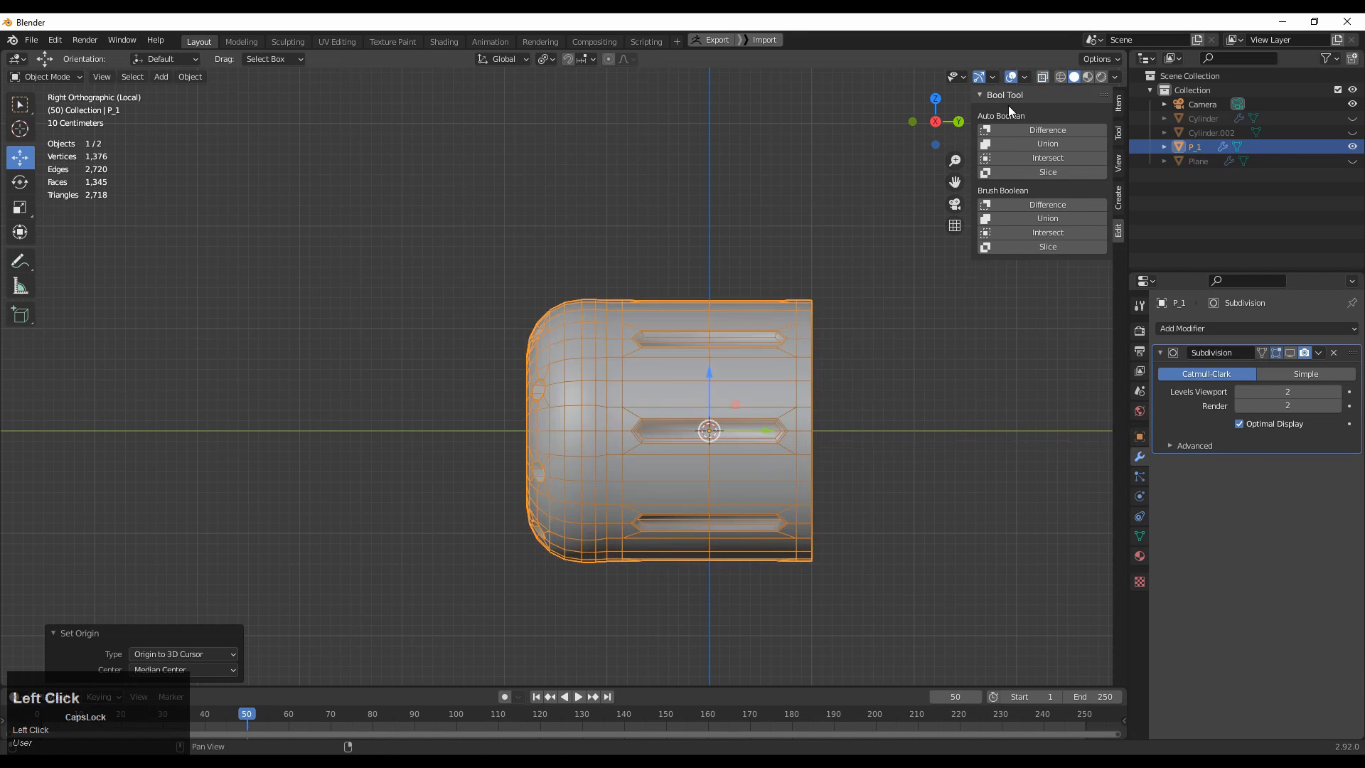
- Enter edit mode, select the entire mesh, and apply Symmetrize
click(834, 241)
middle_drag(835, 242, 754, 341)
key(Tab)
key(a)
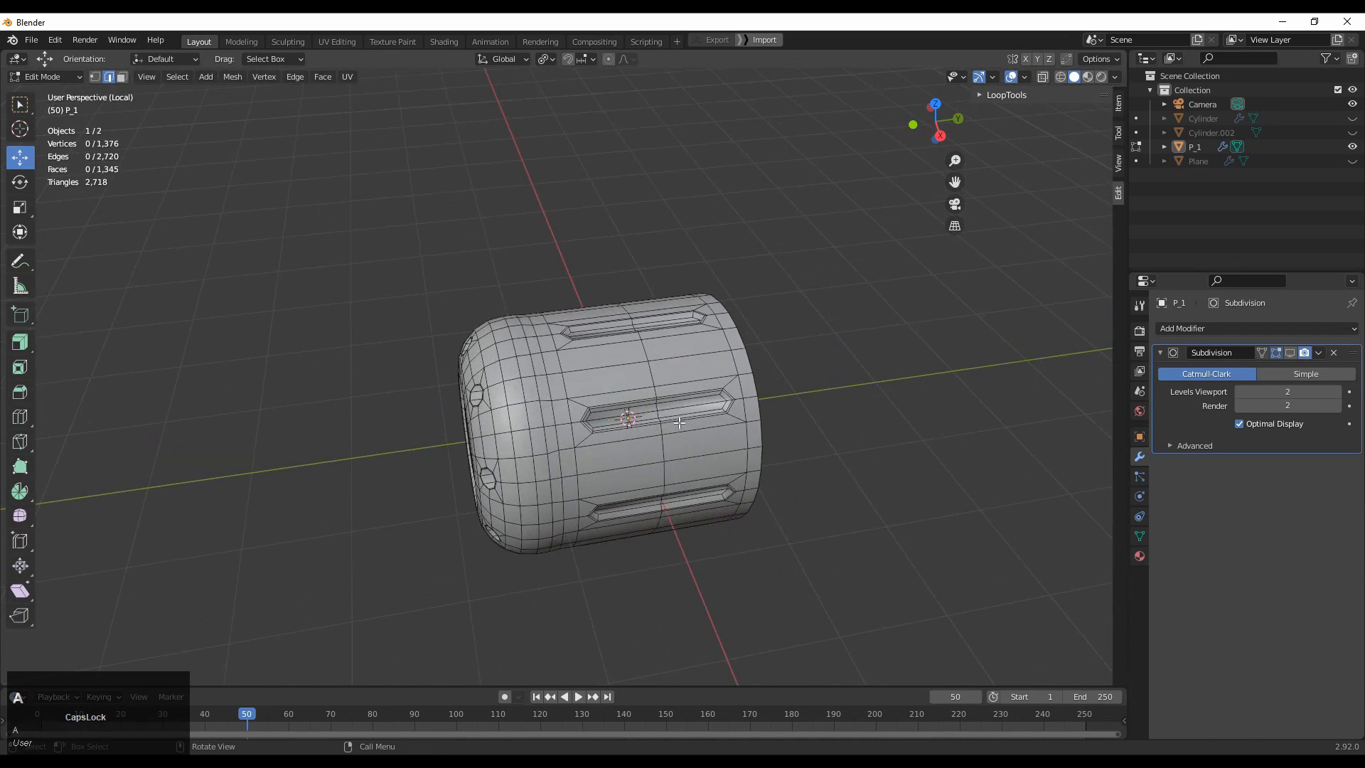
click(236, 78)
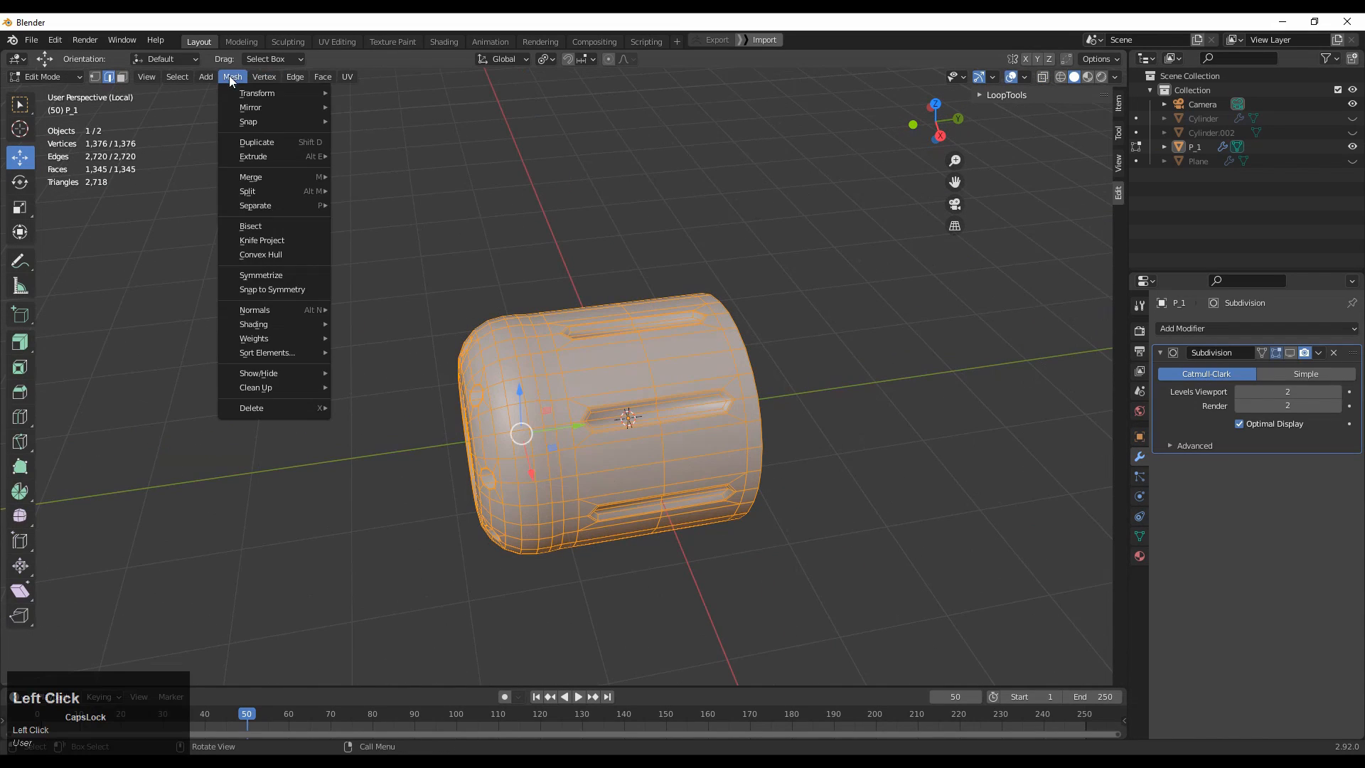
click(275, 275)
- Set the Symmetrize direction to +Z to -Z to mirror the rounded cap onto the open end
middle_drag(533, 367, 481, 381)
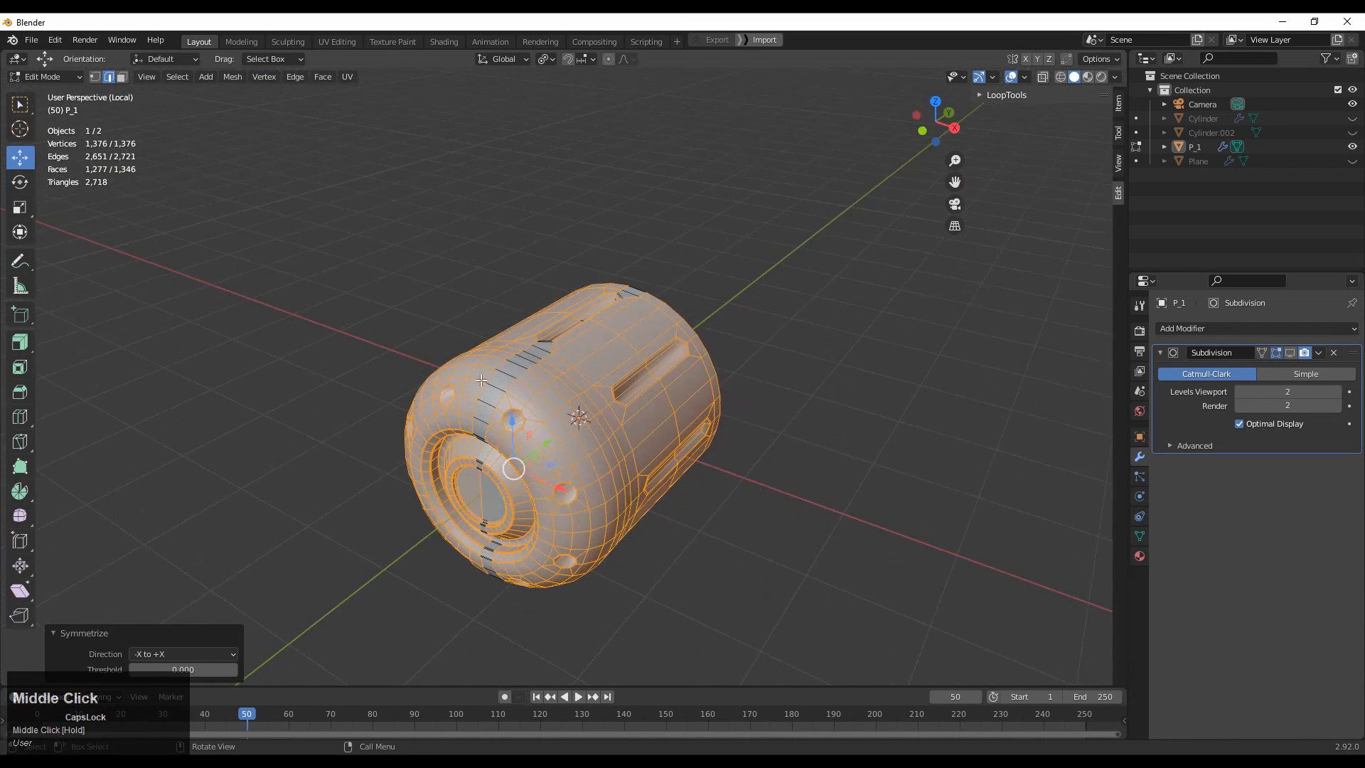
click(215, 654)
click(194, 594)
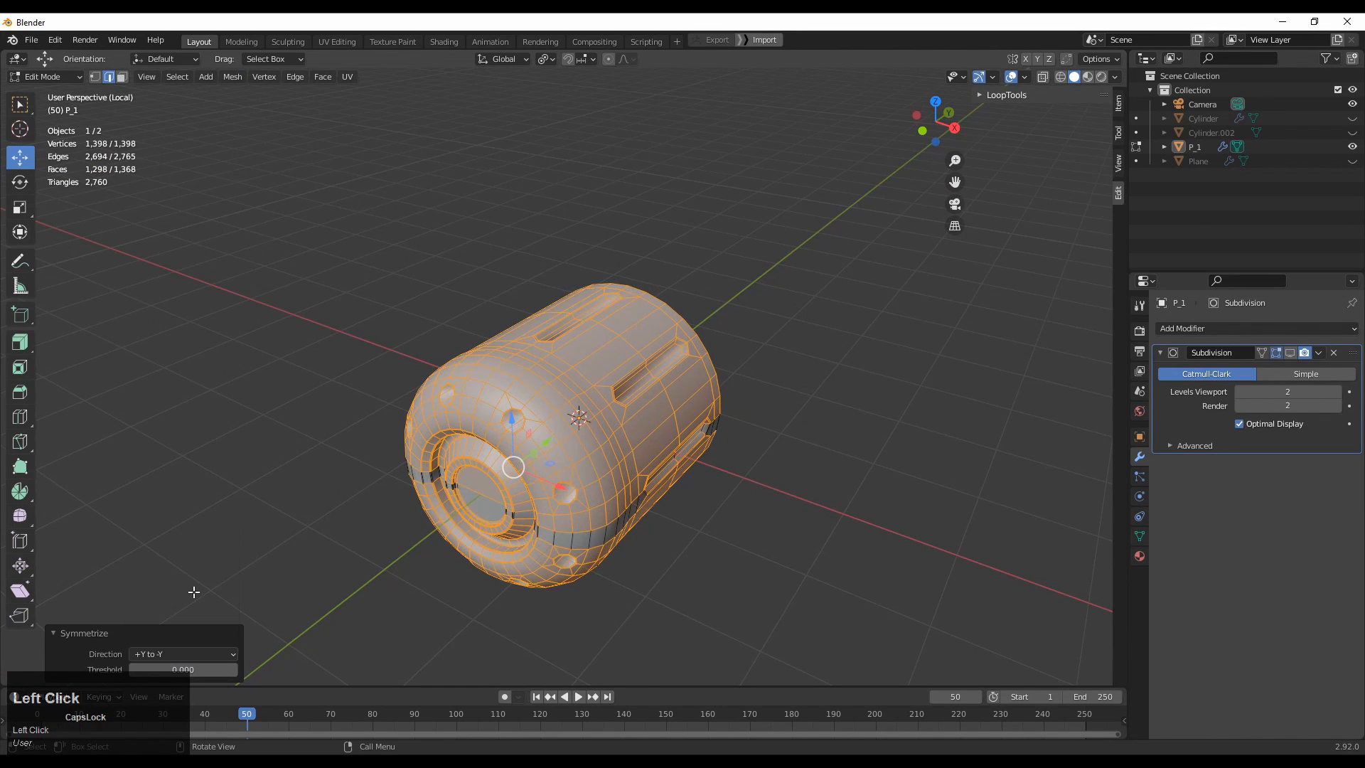
middle_drag(277, 578, 244, 639)
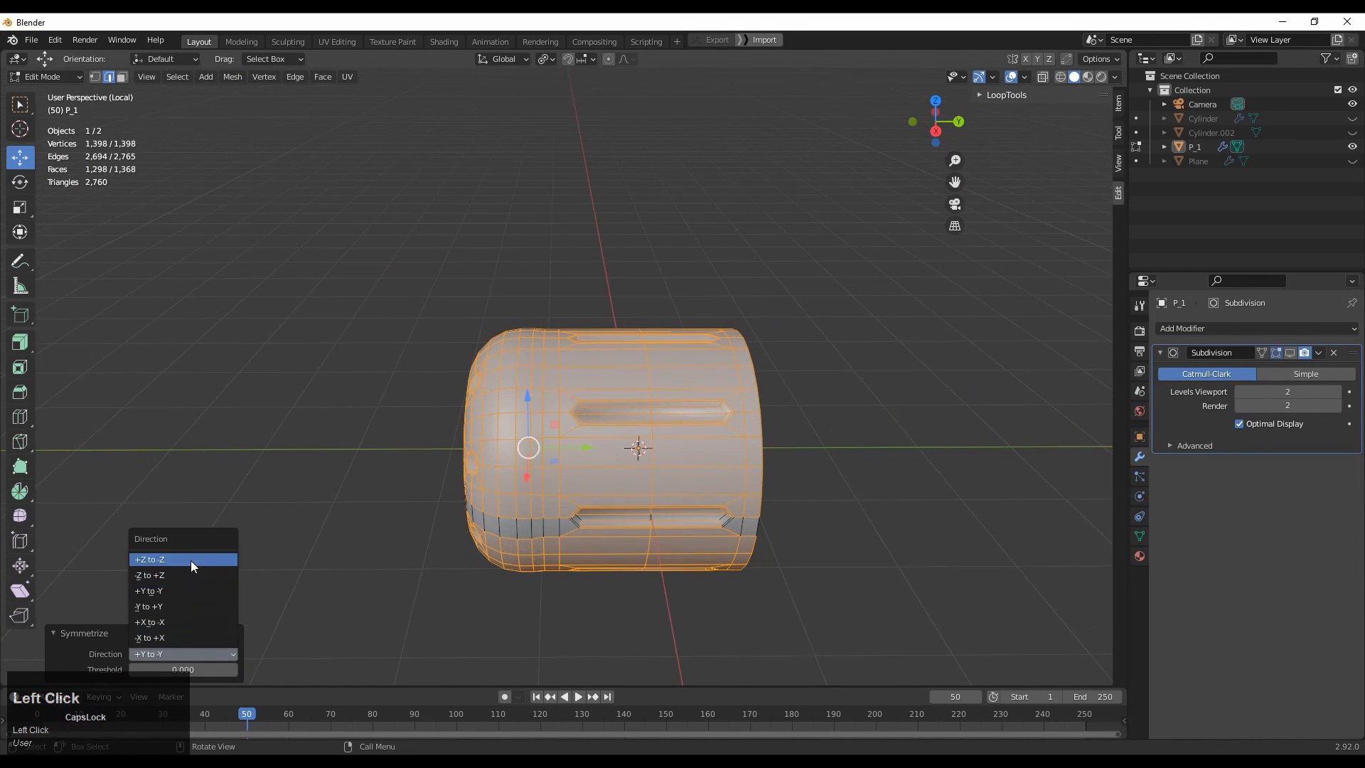
click(189, 559)
- Inspect the mirrored body in Object mode with the Subdivision viewport display on and the overlays hidden
middle_drag(405, 582, 839, 342)
key(Tab)
click(839, 342)
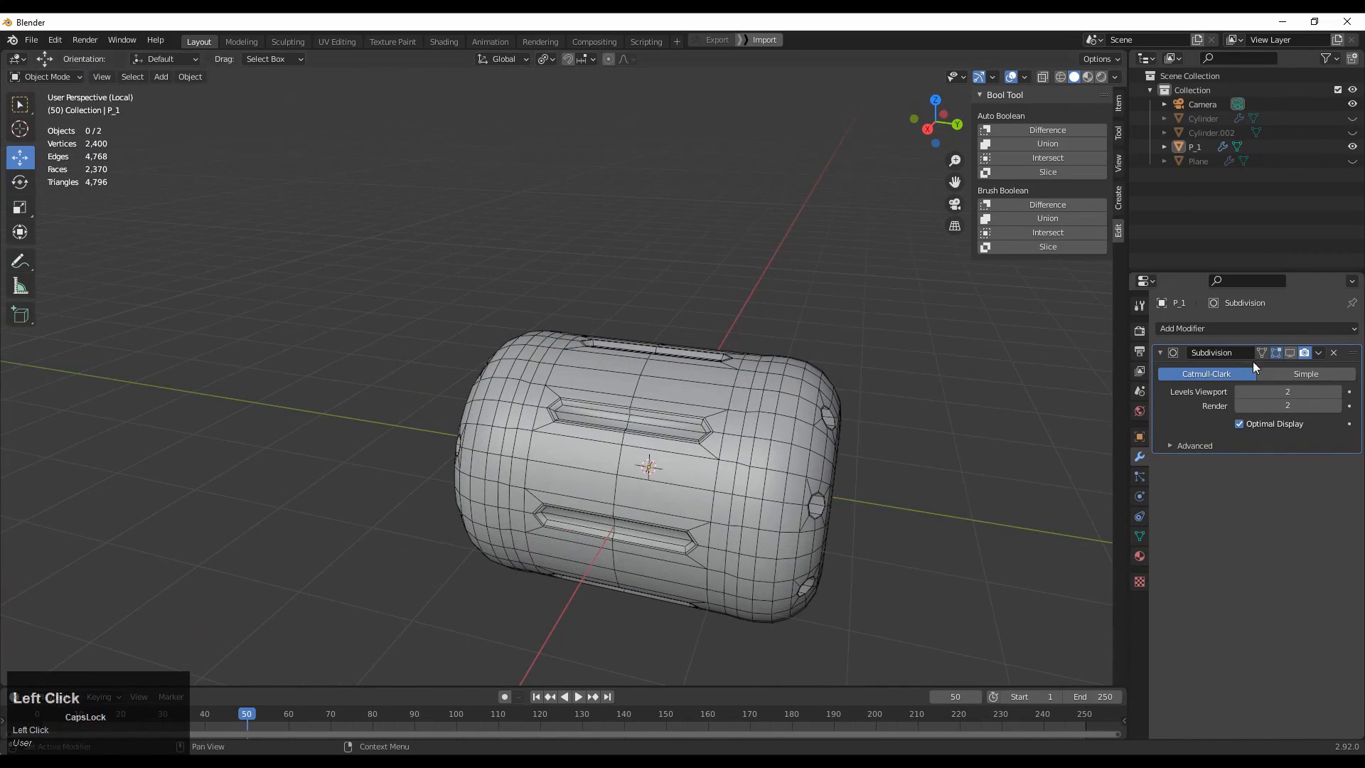
click(1290, 353)
click(1011, 76)
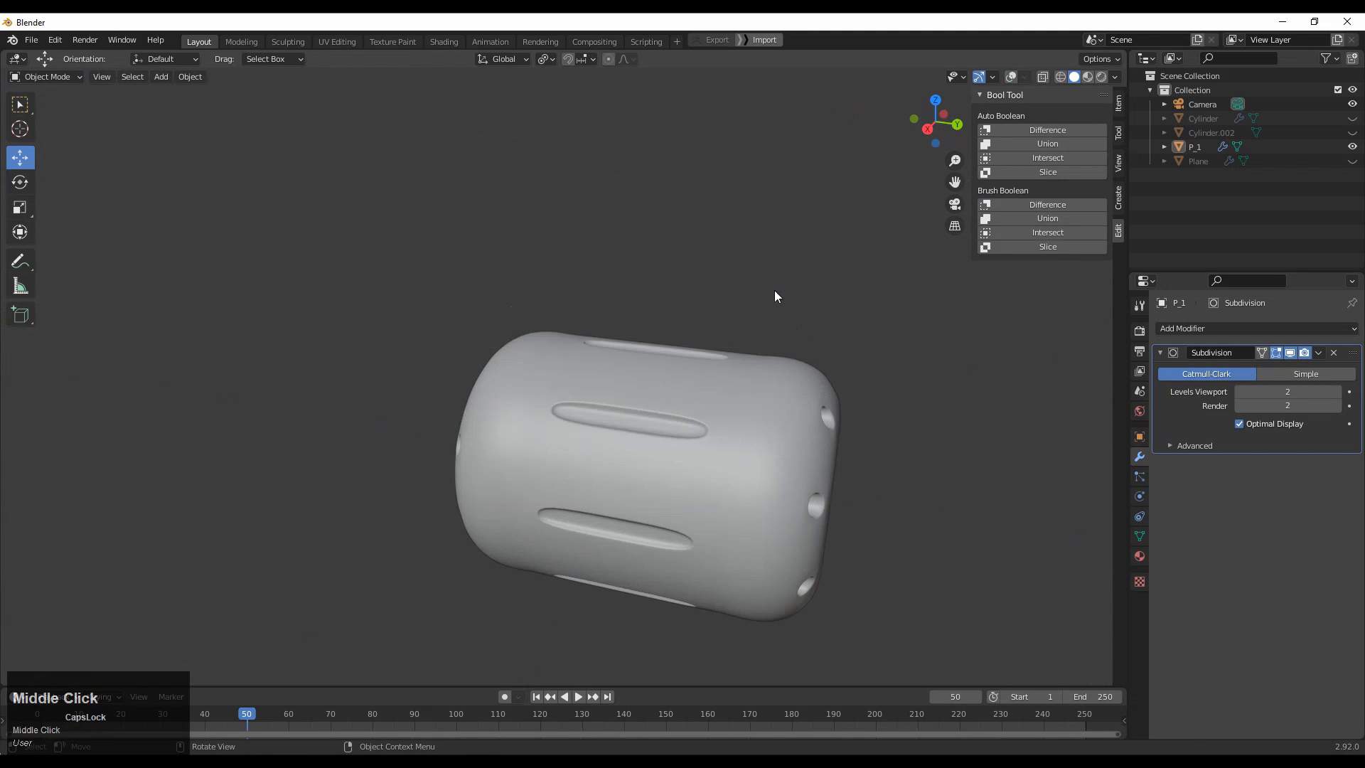
middle_drag(775, 297, 808, 307)
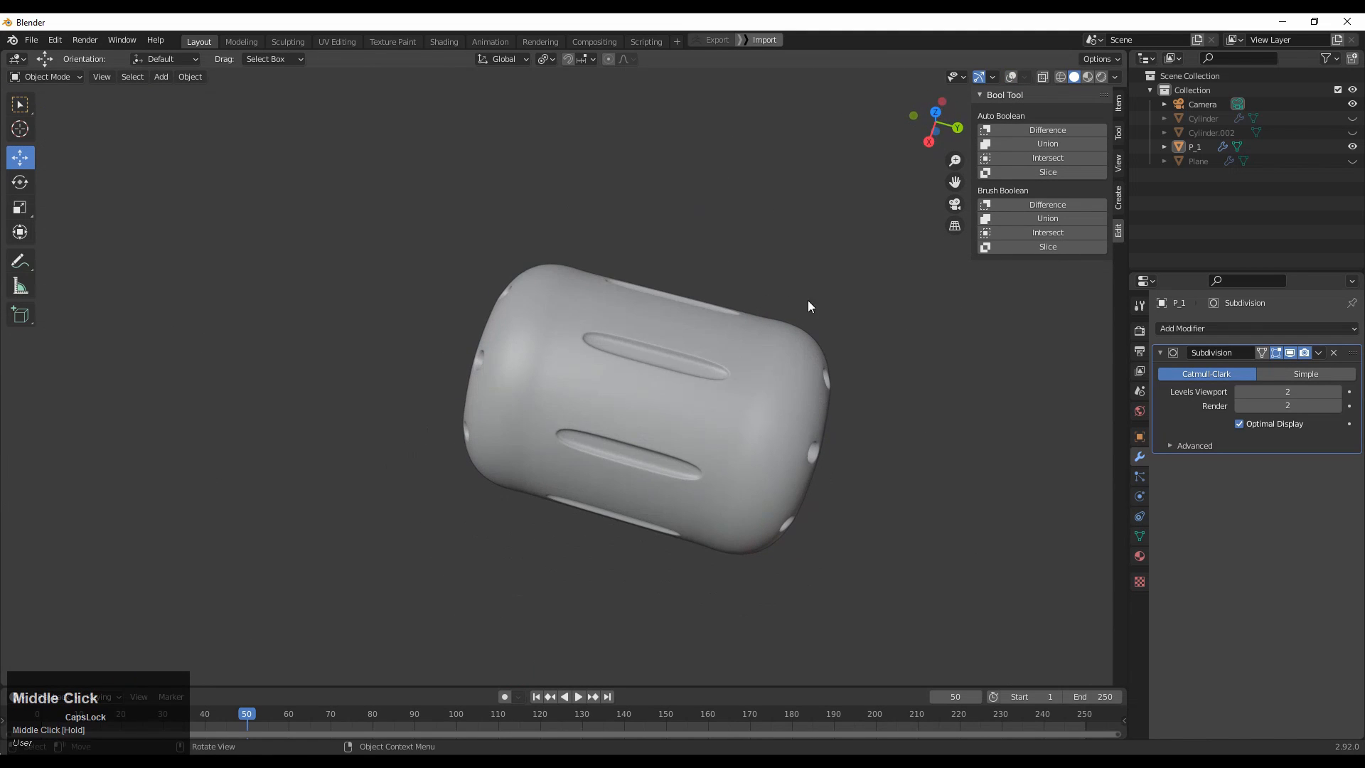
- Turn off the Subdivision modifier's viewport display and restore the viewport overlays
click(931, 142)
ctrl+middle_drag(745, 451, 764, 381)
click(1289, 354)
click(1011, 76)
shift+middle_drag(581, 438, 565, 410)
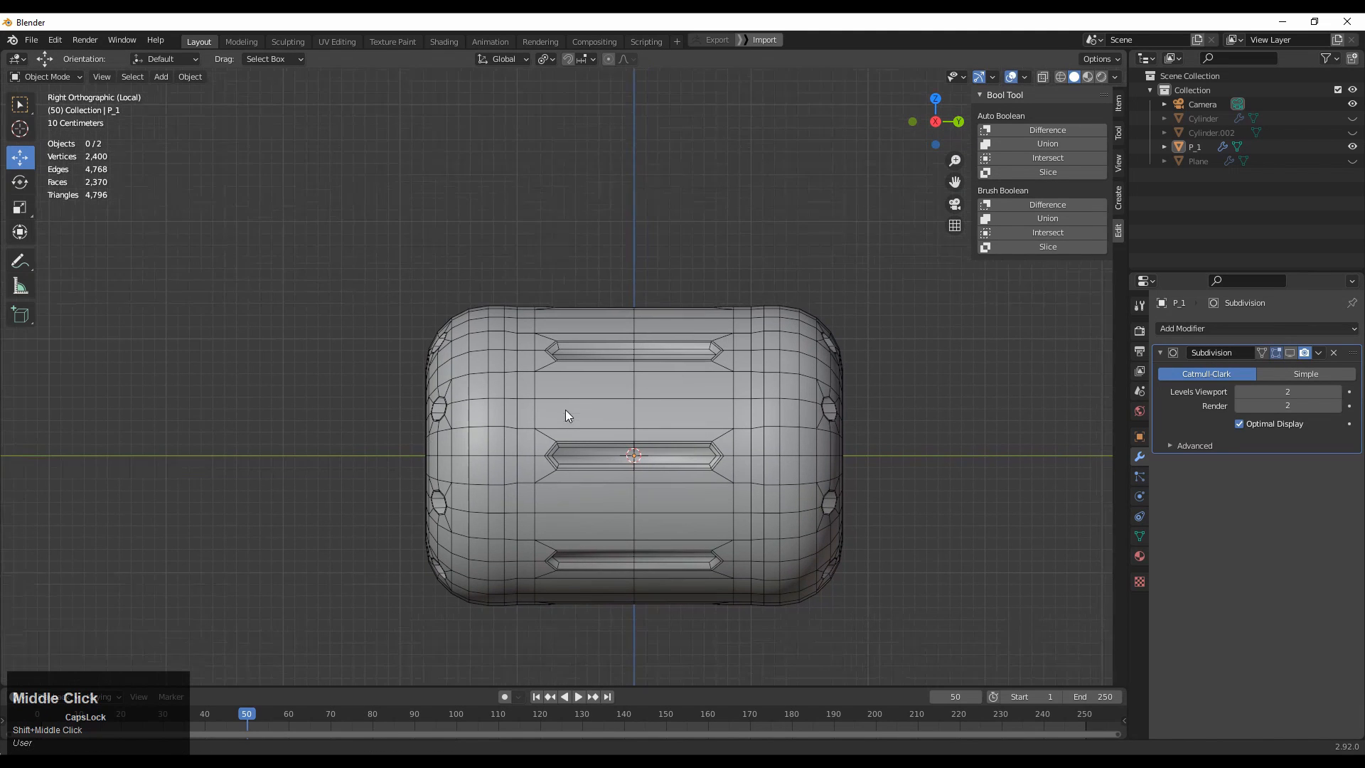
middle_drag(718, 210, 887, 155)
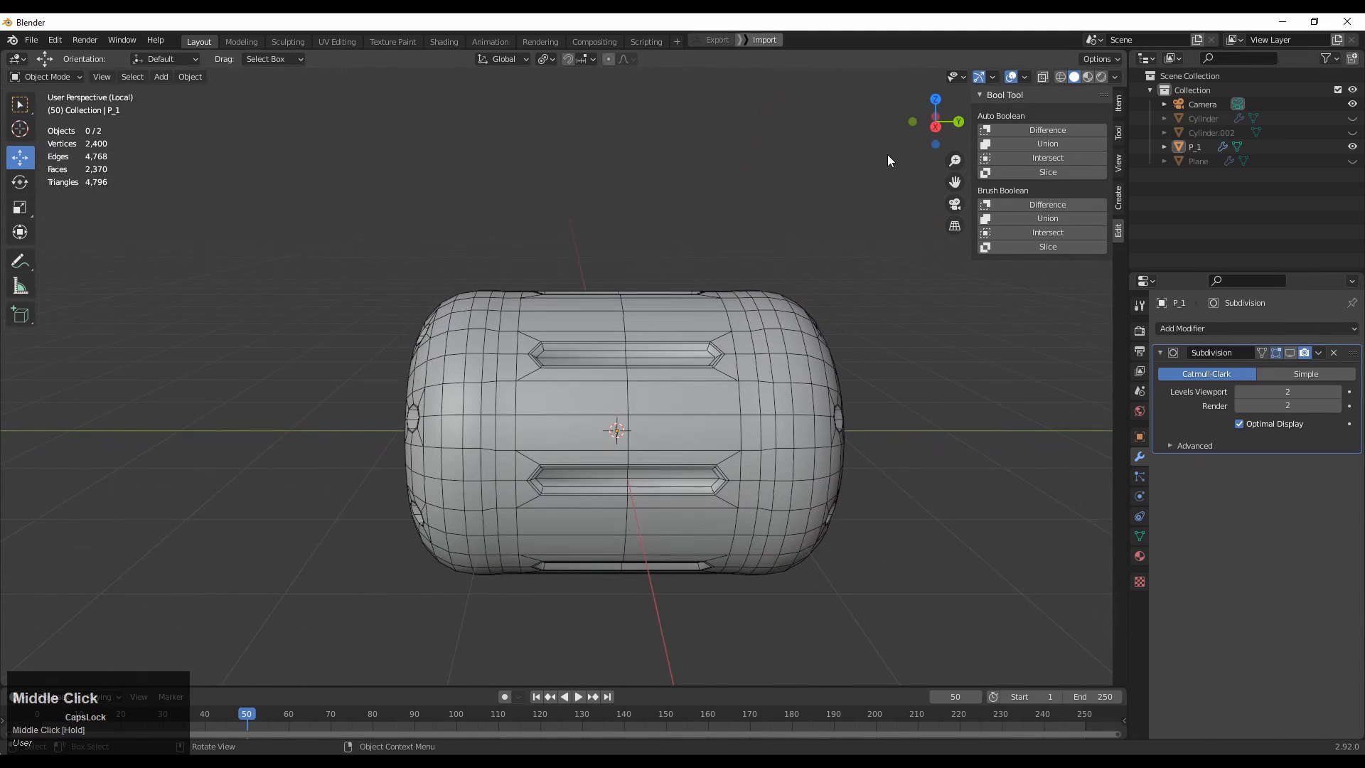
- In edit mode with X-ray on, add a loop cut around the body's negative Y half near the slot ends
click(937, 125)
ctrl+middle_drag(697, 386, 645, 315)
click(1042, 78)
key(Tab)
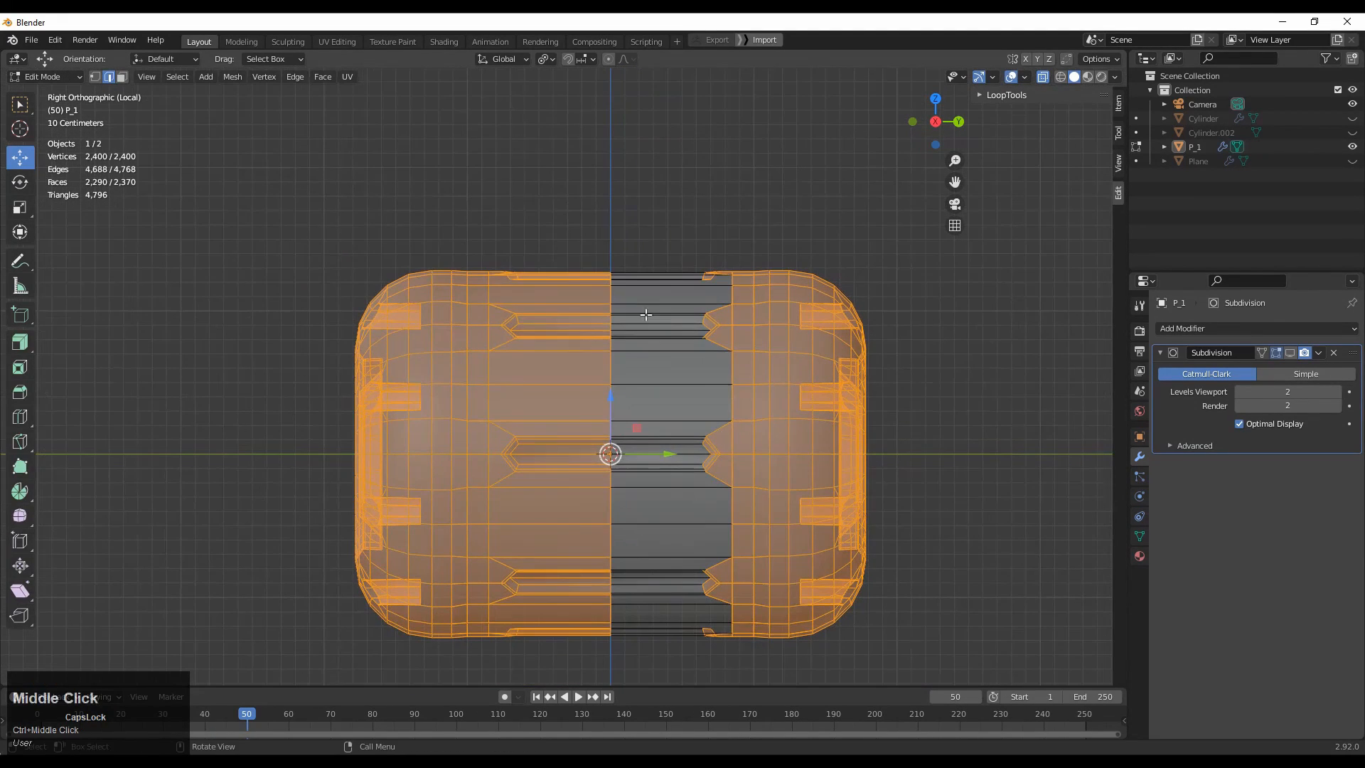
click(601, 301)
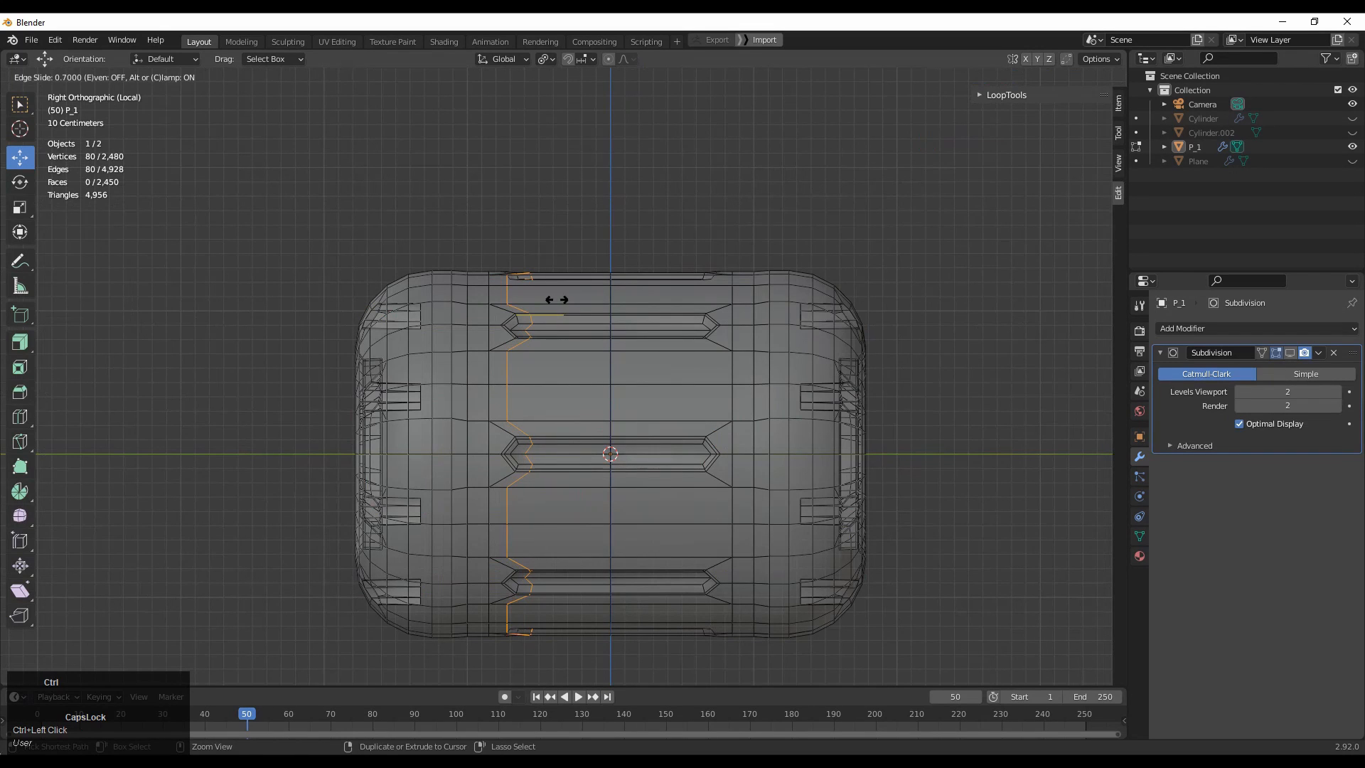
click(555, 300)
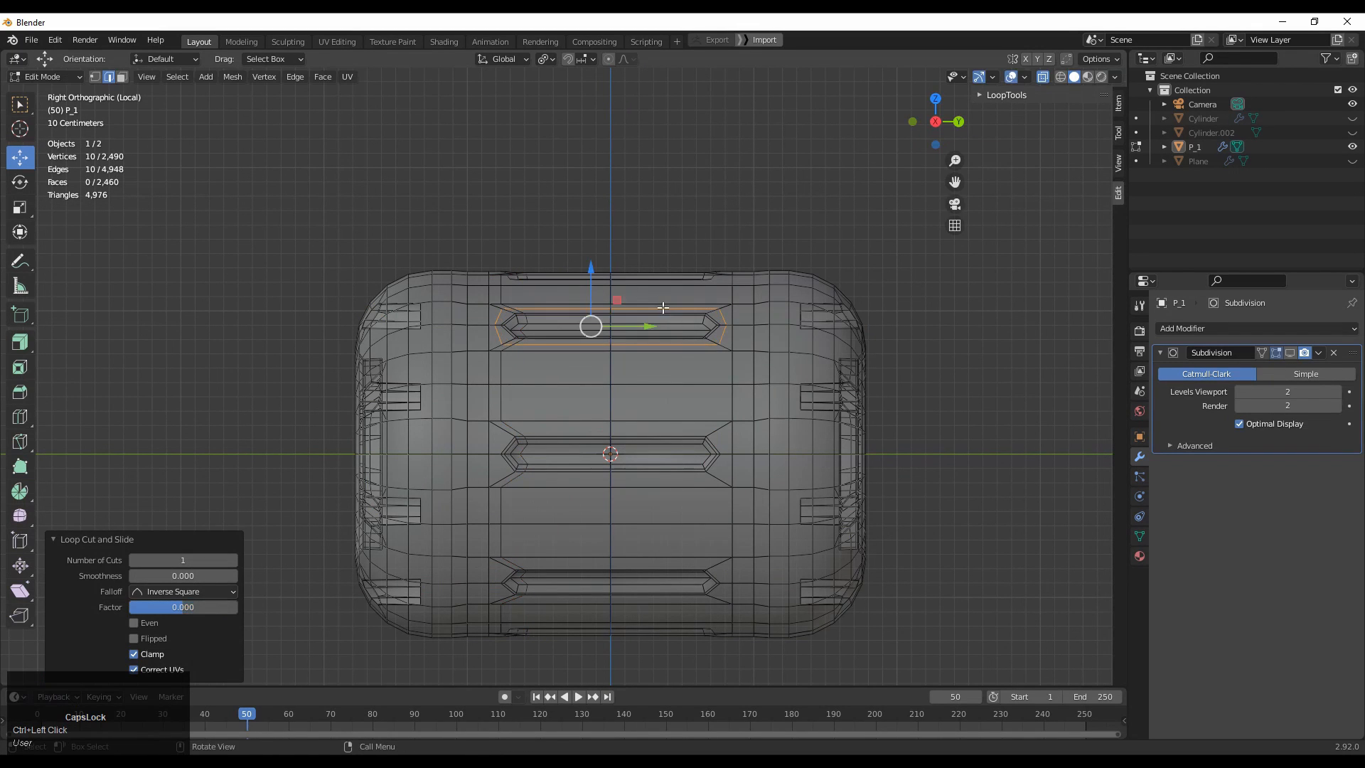
key(ctrl+z)
- Add a loop cut around the body's positive Y half near the slot ends with a slide factor of 0.8
ctrl+click(622, 282)
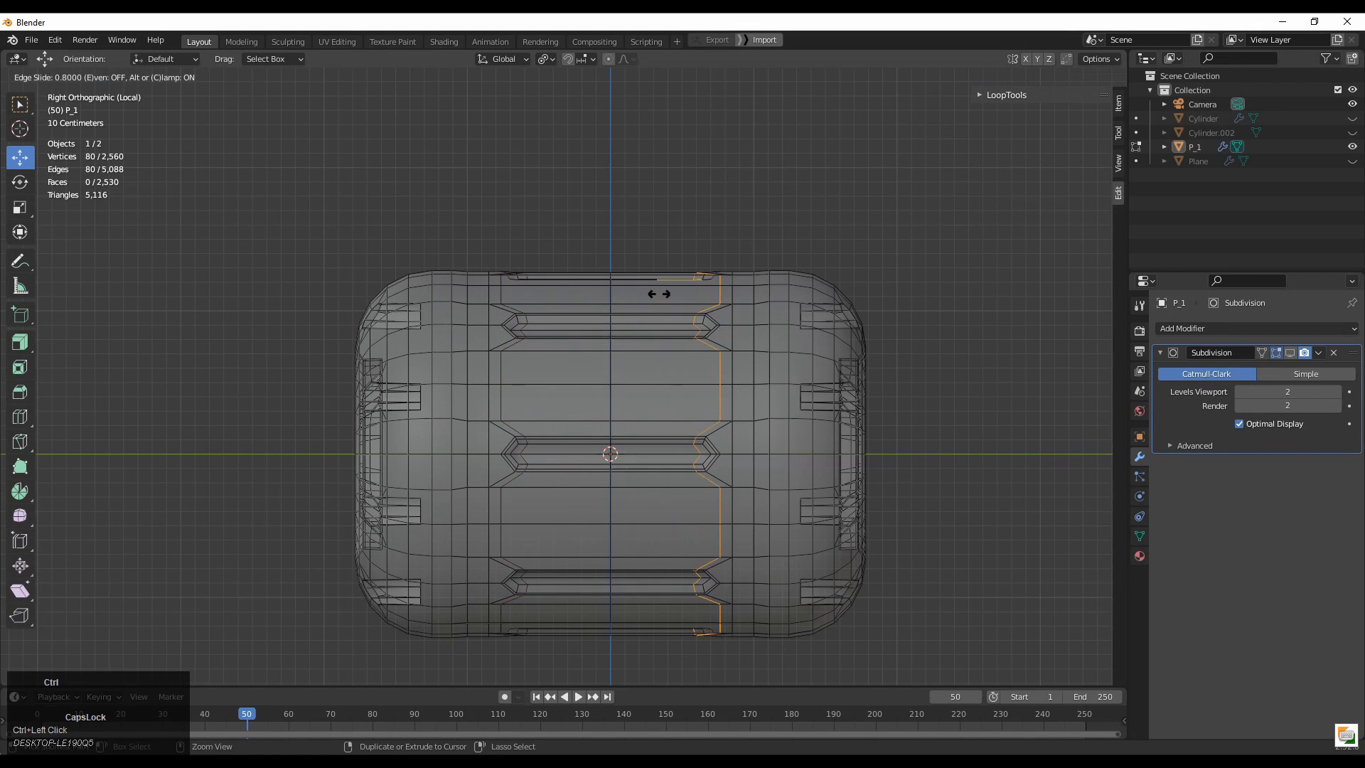
click(661, 296)
shift+middle_drag(686, 337, 679, 361)
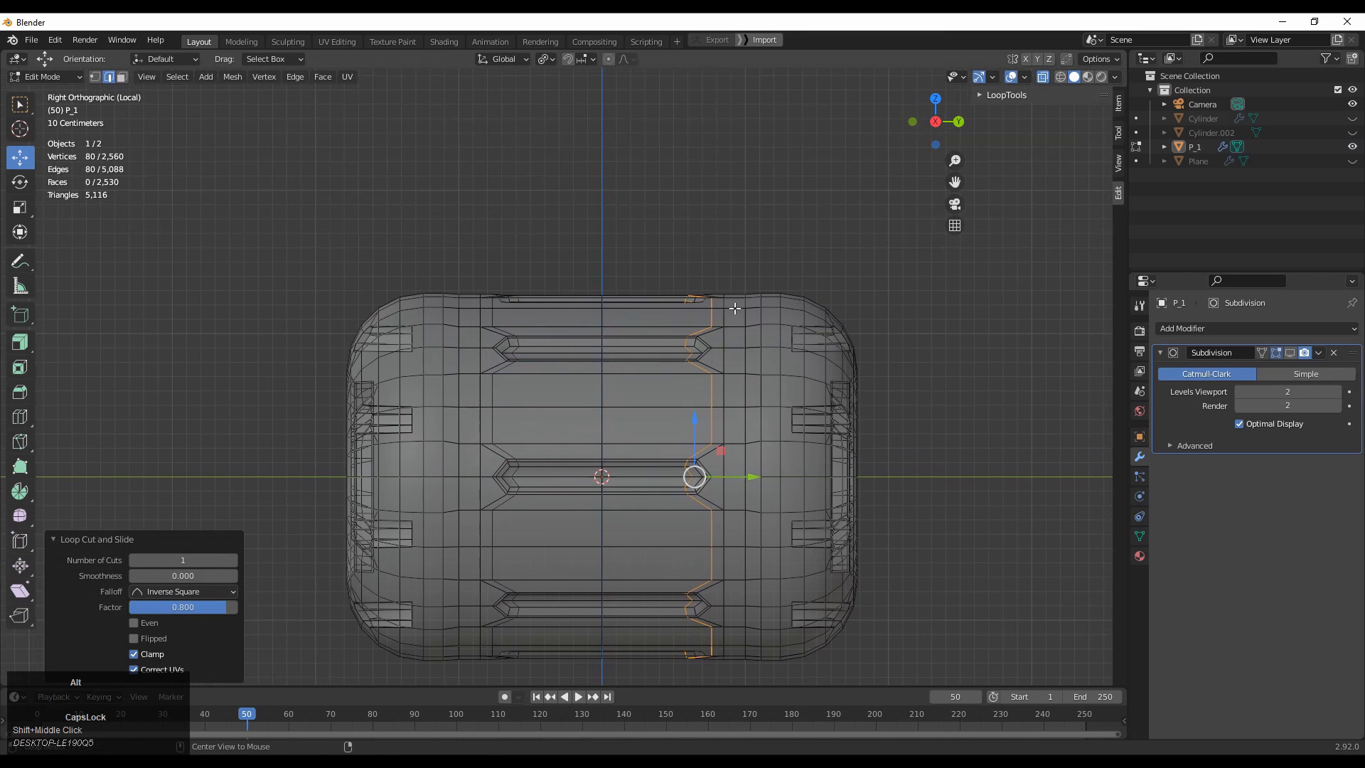
- Select the face rings just beyond both slot ends, turn X-ray off, and inset them with a thickness of 0.01577 m
alt+click(735, 308)
alt+click(470, 308)
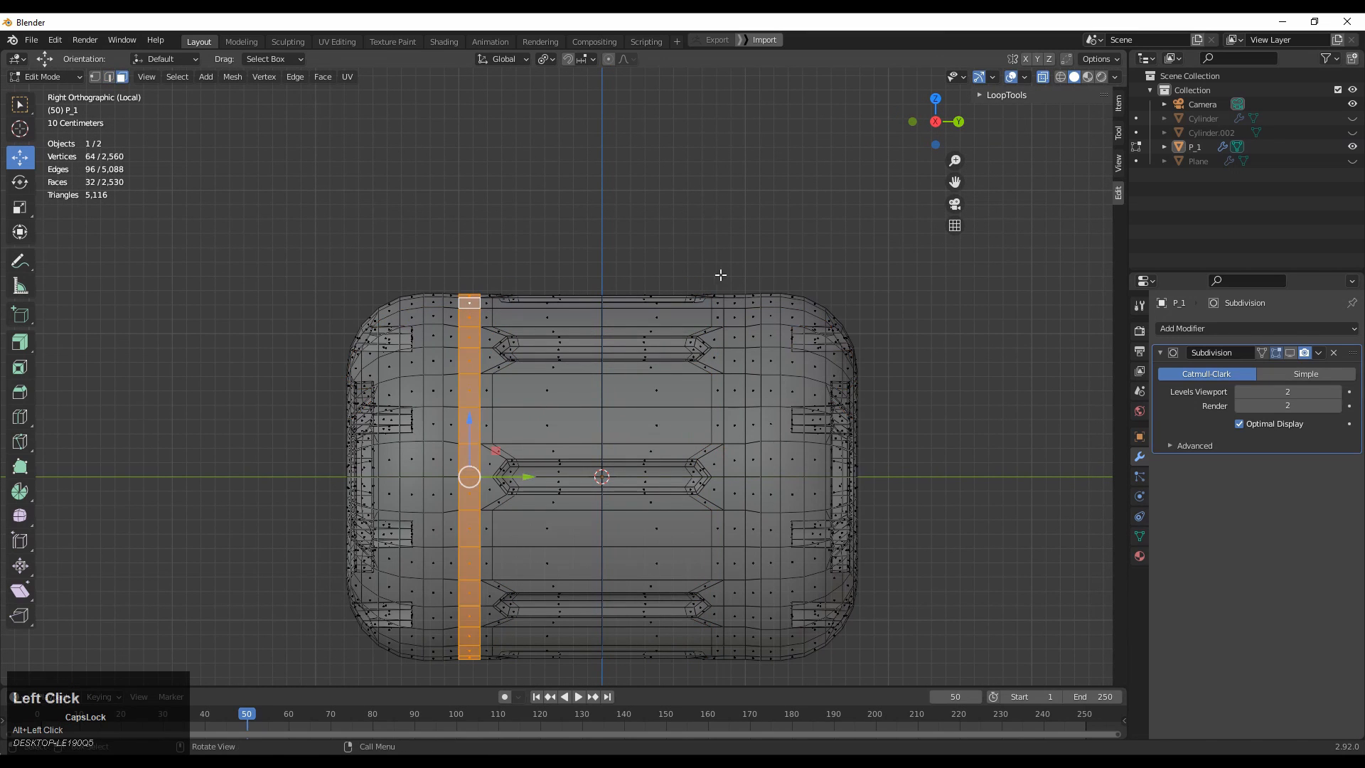
alt+shift+click(735, 301)
click(1048, 76)
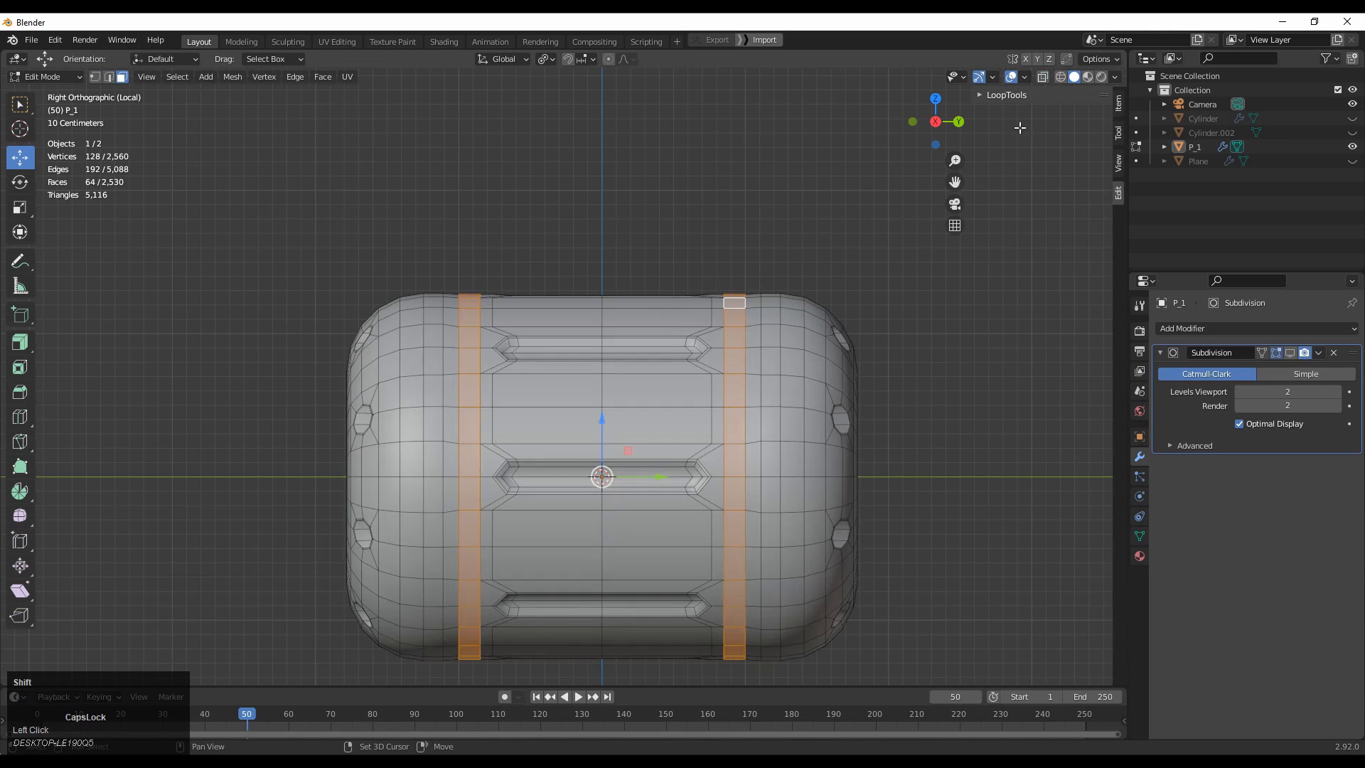
shift+middle_drag(1021, 125, 727, 279)
key(i)
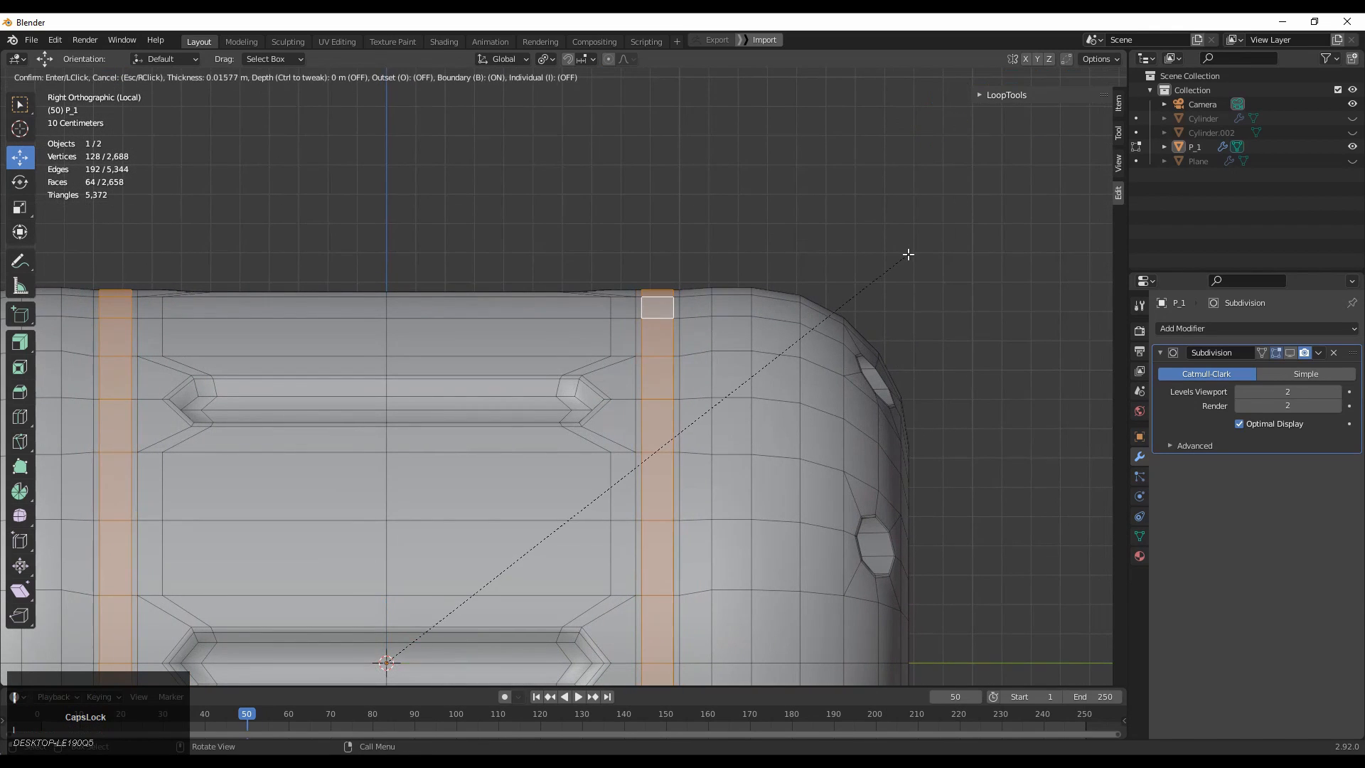
click(966, 308)
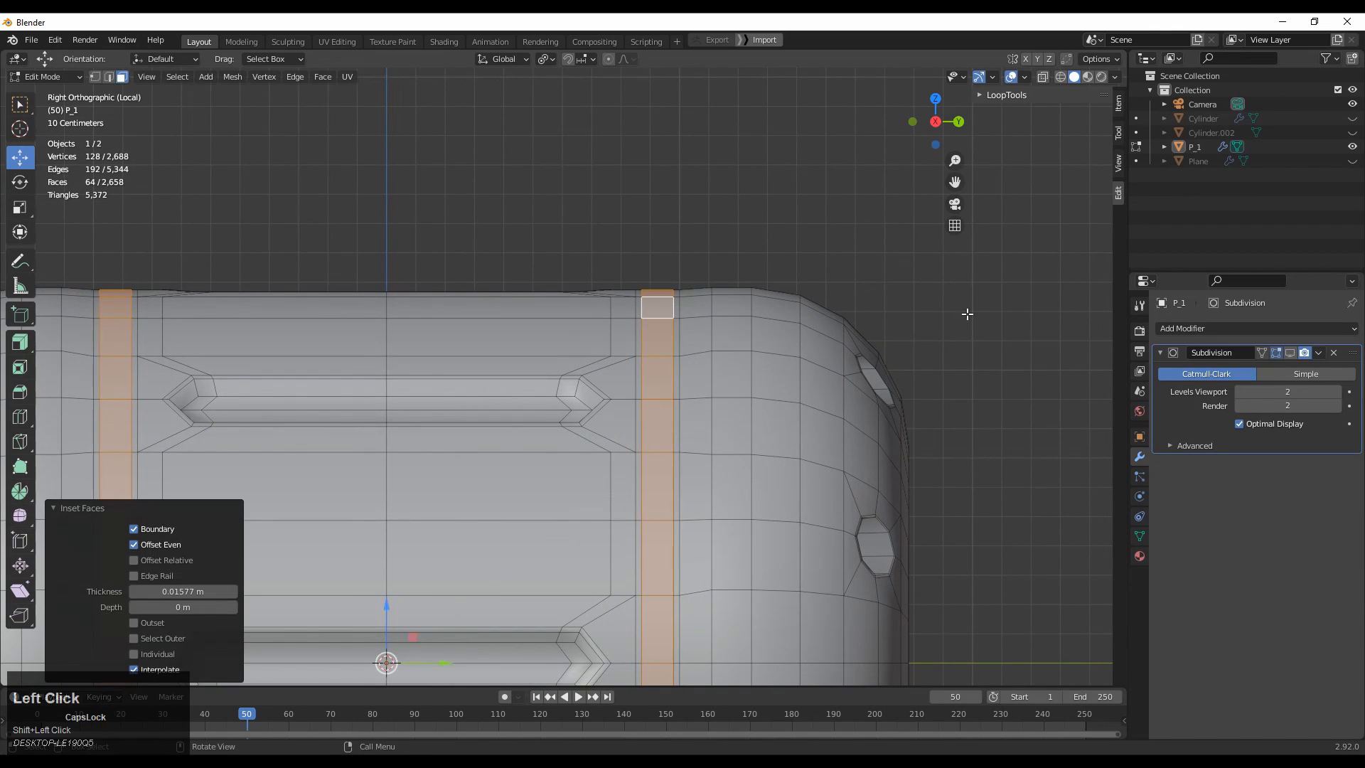
- Inspect the inset rings on the smoothed body with the overlays hidden and the Subdivision viewport display on
click(1012, 76)
ctrl+middle_drag(664, 214, 667, 388)
middle_drag(666, 387, 516, 357)
click(934, 150)
click(936, 134)
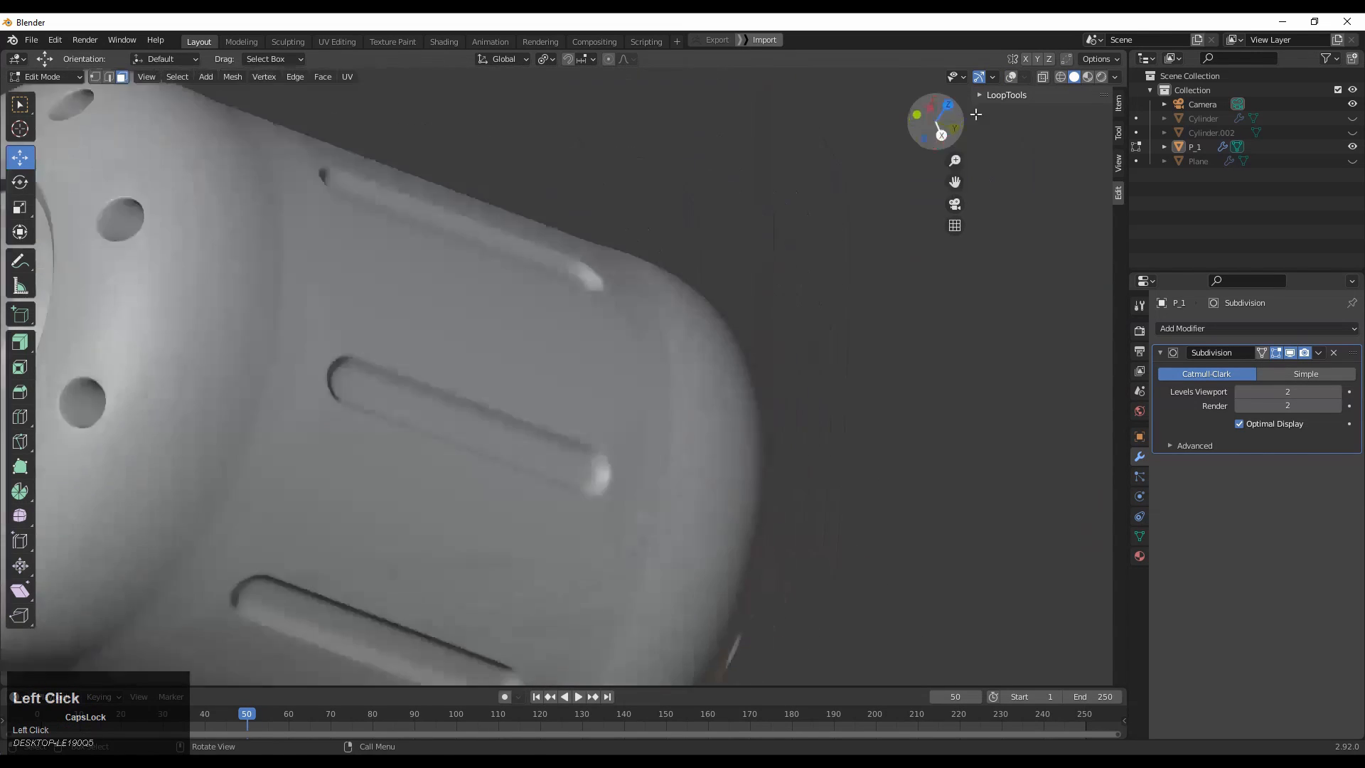
- Restore the viewport overlays, check the selected rings on the smoothed mesh, and turn off the Subdivision viewport display
key(shift+alt+z)
key(ctrl+z)
middle_drag(798, 335, 626, 231)
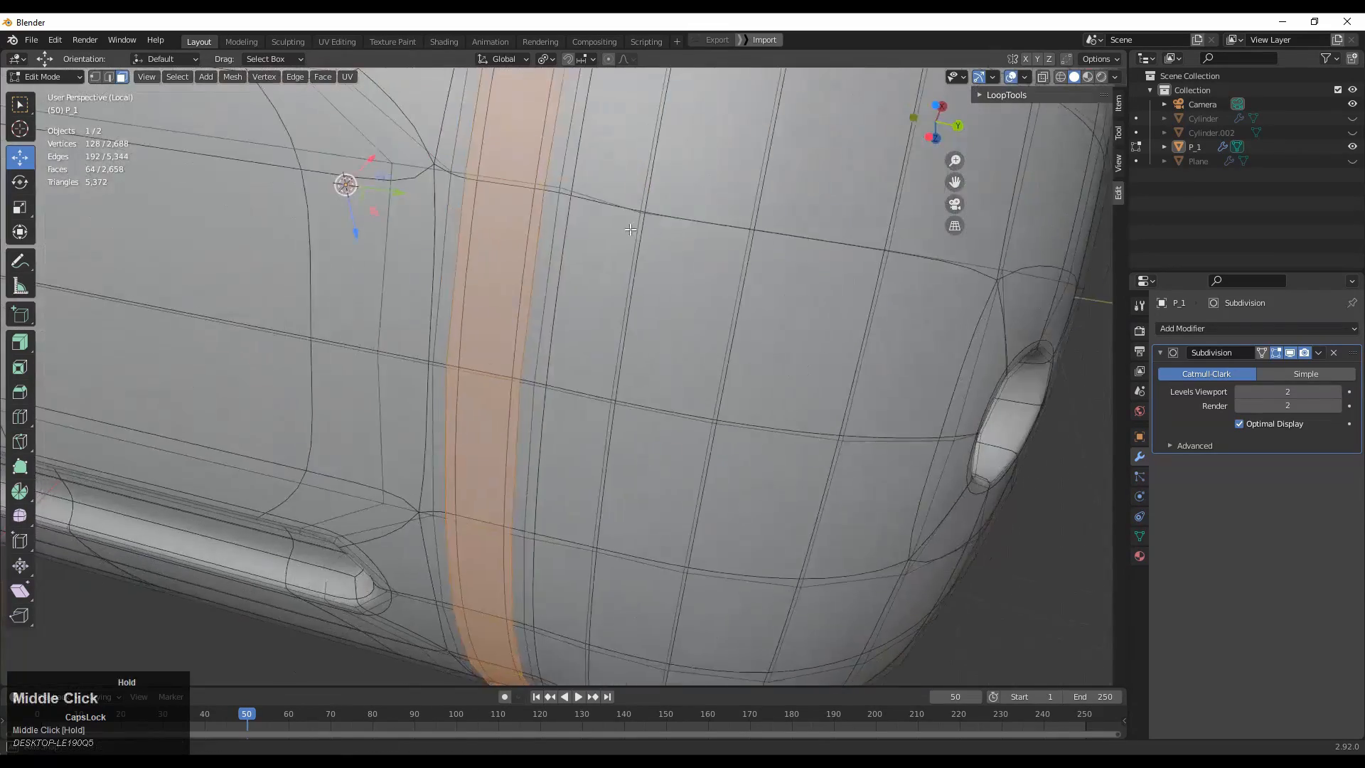
ctrl+middle_drag(455, 213, 529, 435)
ctrl+middle_drag(530, 435, 568, 419)
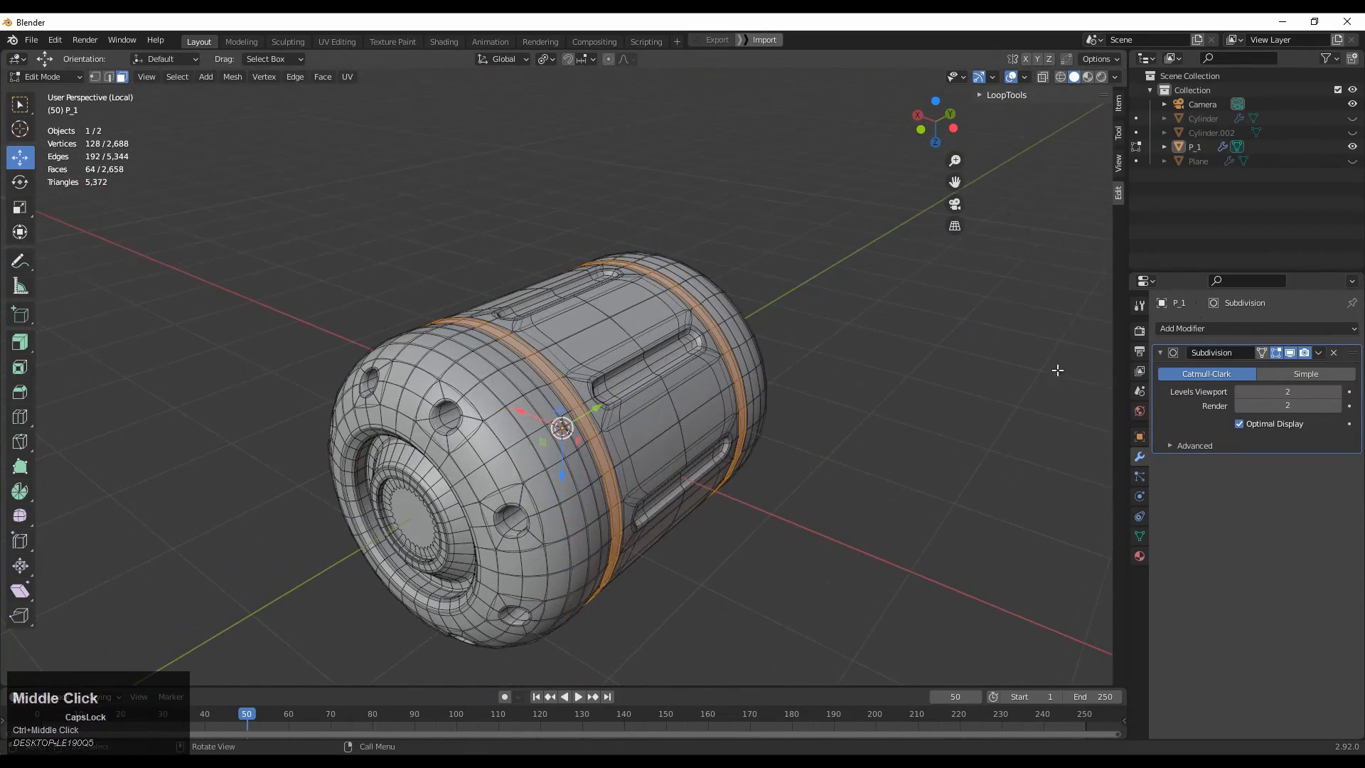
click(1289, 353)
- Extrude both selected face rings inward along their normals with an offset of -0.0331 m to form grooves
ctrl+middle_drag(817, 356, 740, 404)
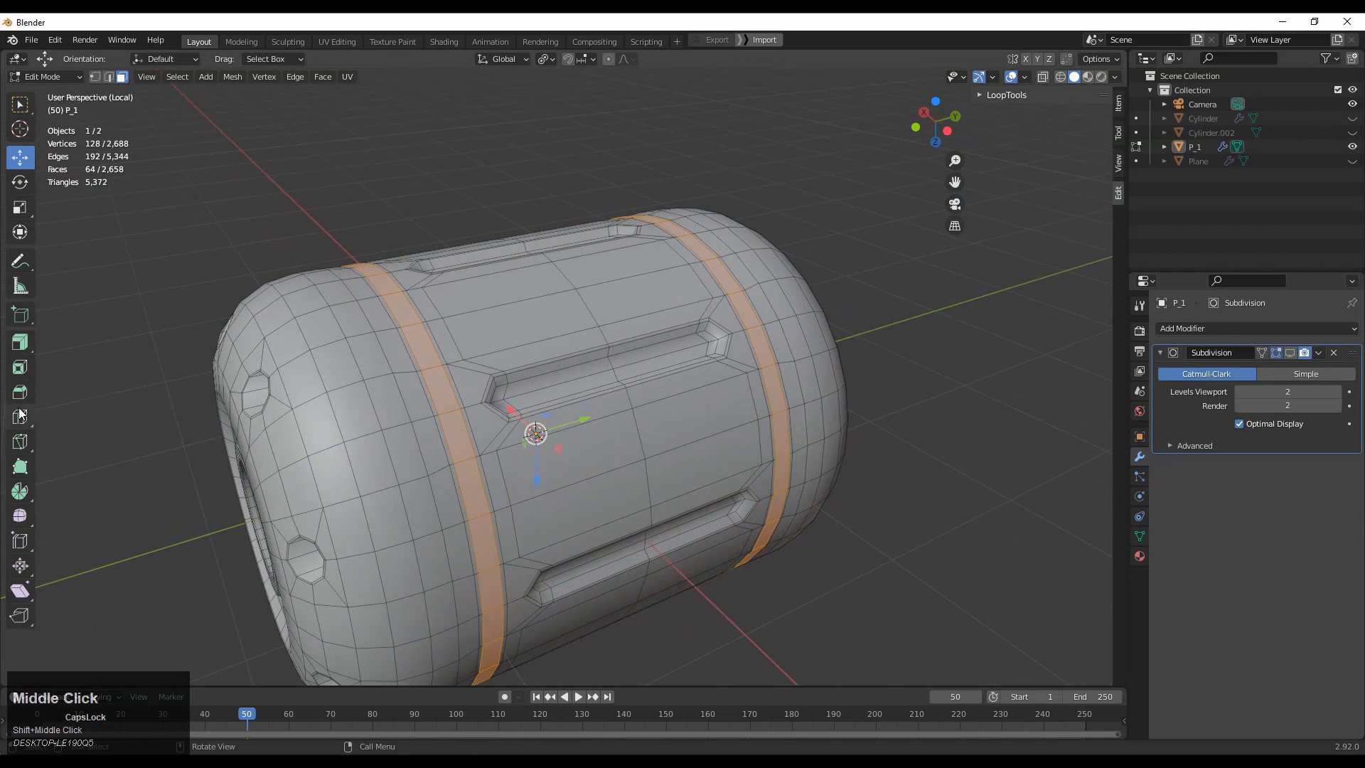
click(20, 347)
shift+middle_drag(511, 462, 531, 419)
drag(539, 429, 559, 415)
middle_drag(560, 415, 497, 377)
ctrl+middle_drag(498, 377, 540, 423)
middle_drag(540, 423, 303, 304)
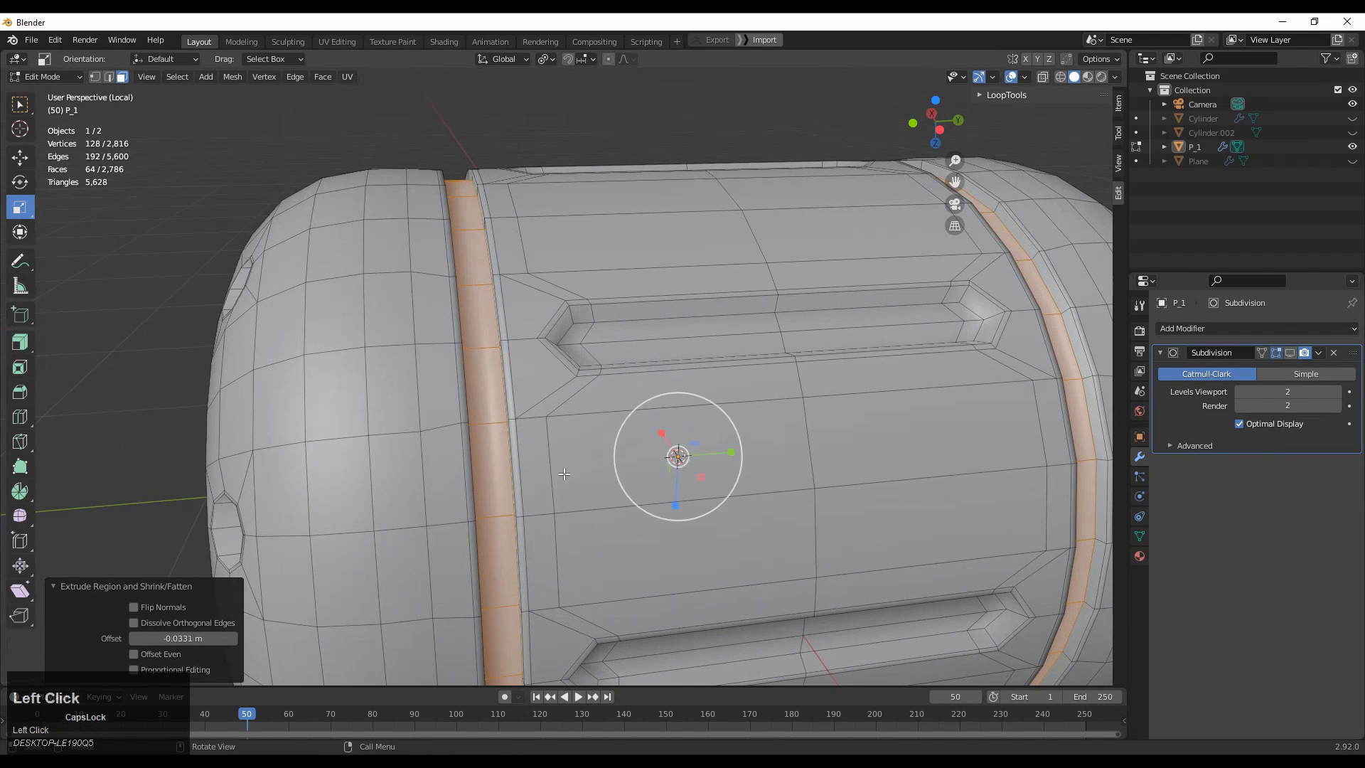
- Scale the groove floor faces along Y by 0.7 and again by 0.9
middle_drag(564, 474, 549, 466)
drag(701, 450, 684, 449)
mouse_move(684, 450)
middle_down()
mouse_move(642, 436)
mouse_move(636, 407)
mouse_move(683, 437)
middle_up()
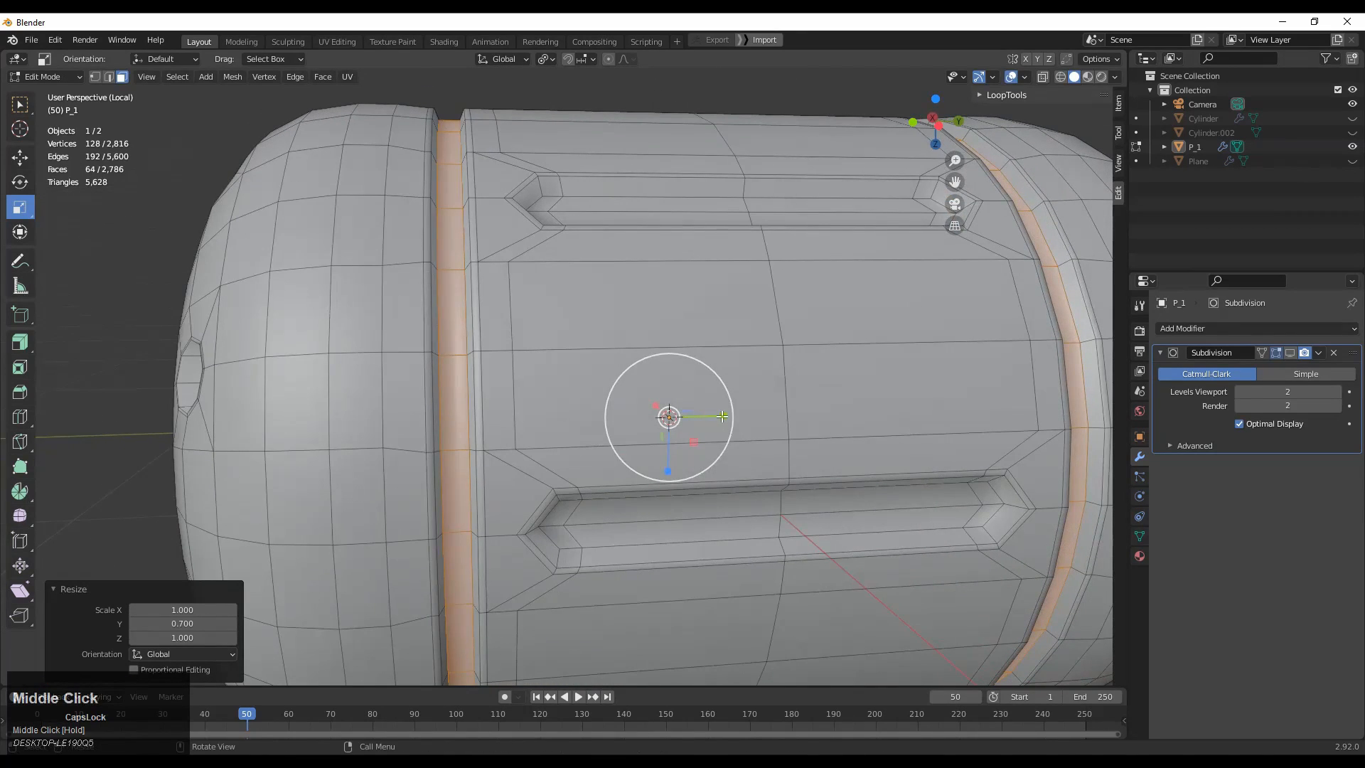
drag(722, 416, 717, 418)
middle_drag(716, 417, 799, 454)
- Inset the groove floor faces with a thickness of 0.007773 m
key(i)
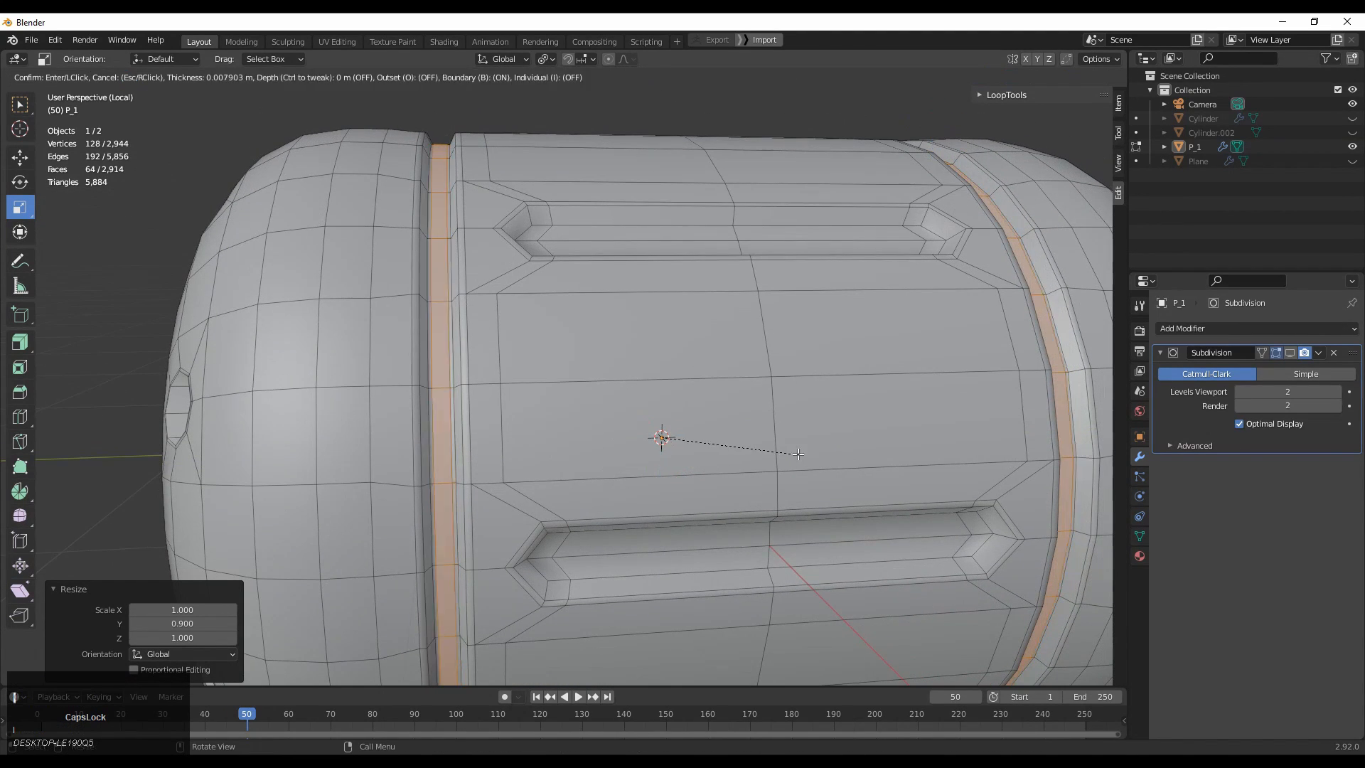
shift+click(818, 467)
ctrl+middle_drag(737, 350, 700, 444)
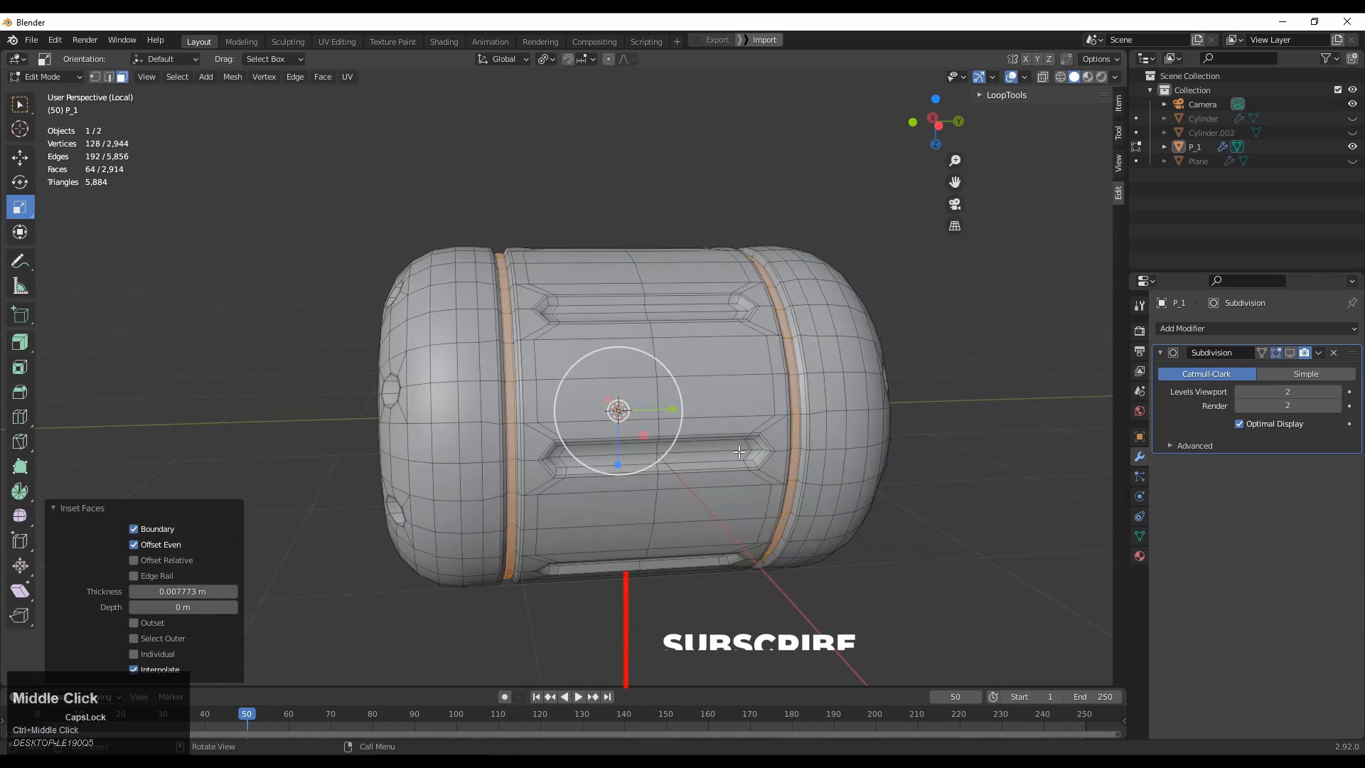
- Inspect the grooved body in Object mode with the Subdivision viewport display on and the overlays hidden
key(Tab)
middle_drag(617, 430, 668, 341)
middle_drag(668, 341, 655, 335)
click(1289, 352)
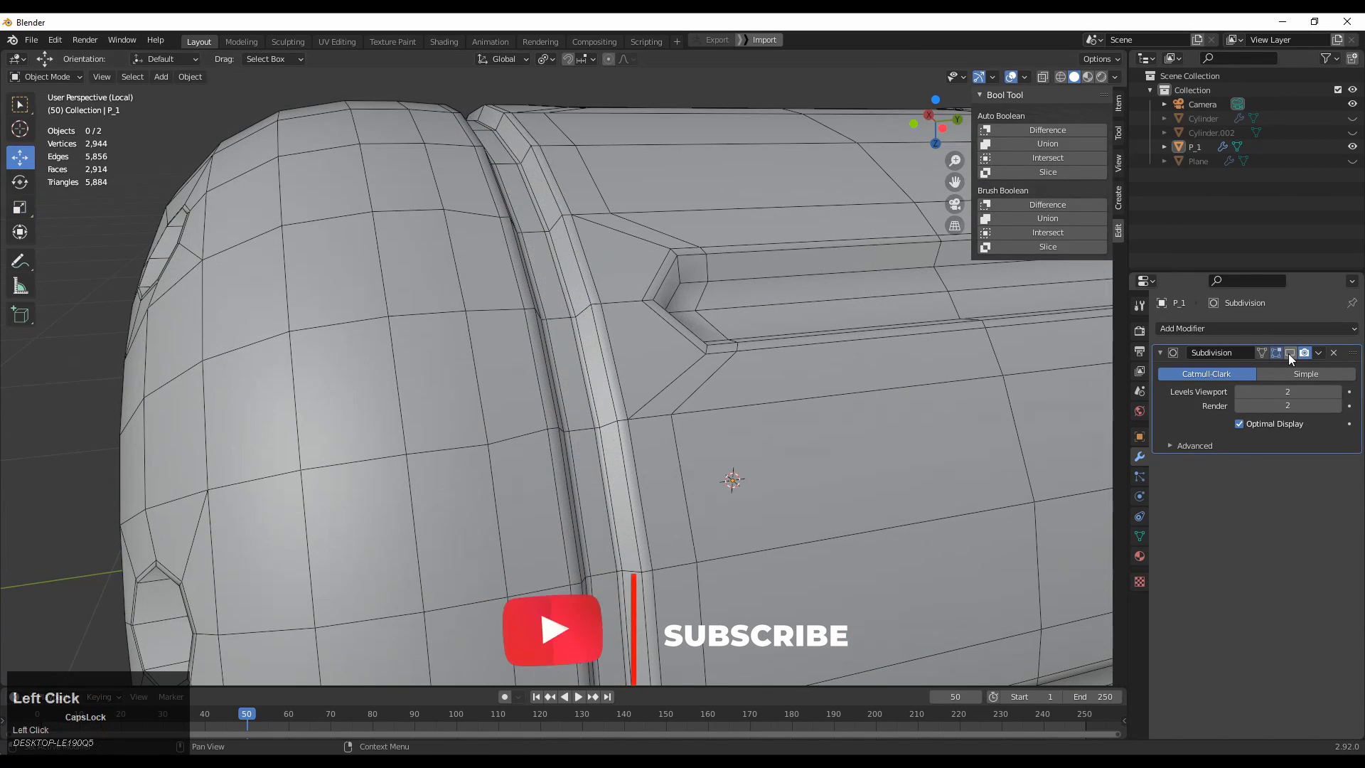
click(1012, 76)
ctrl+middle_drag(675, 231, 658, 387)
middle_drag(658, 388, 608, 285)
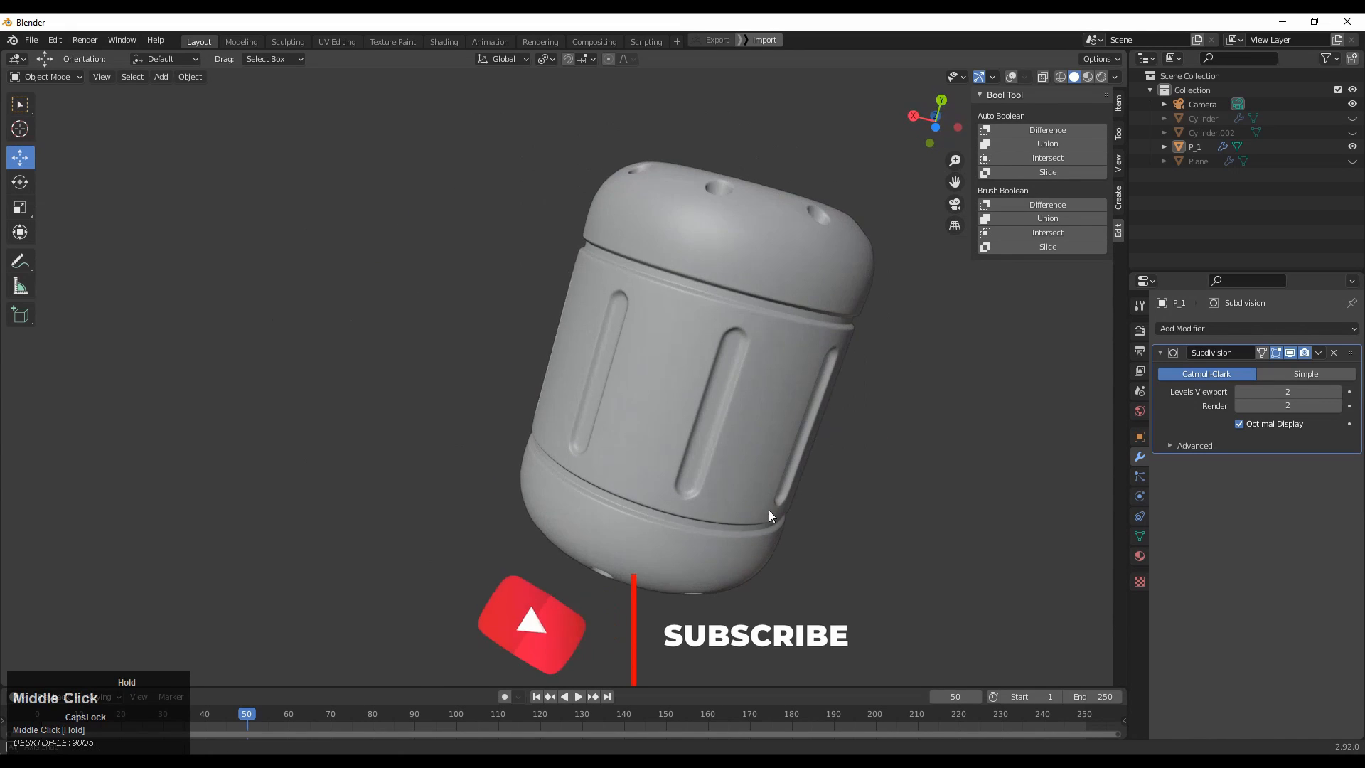